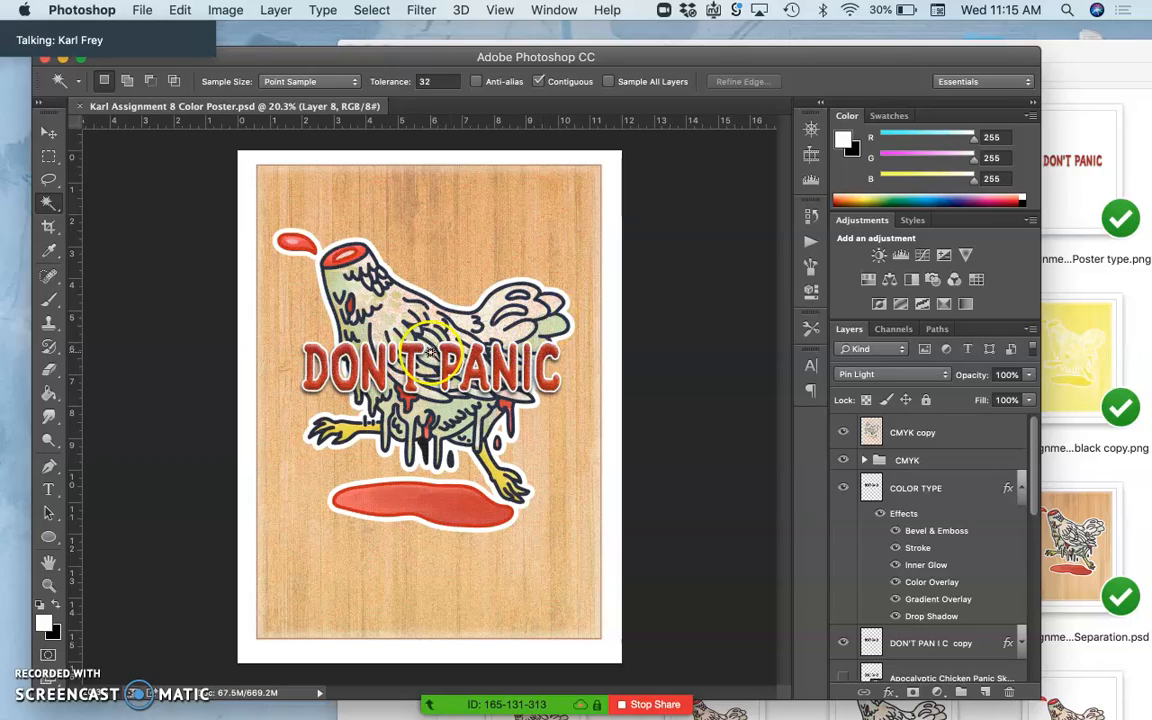
Rename Layer 8 to 'CMYK' after zooming around the artwork.
key(super+plus)
key(super+plus)
key(super+plus)
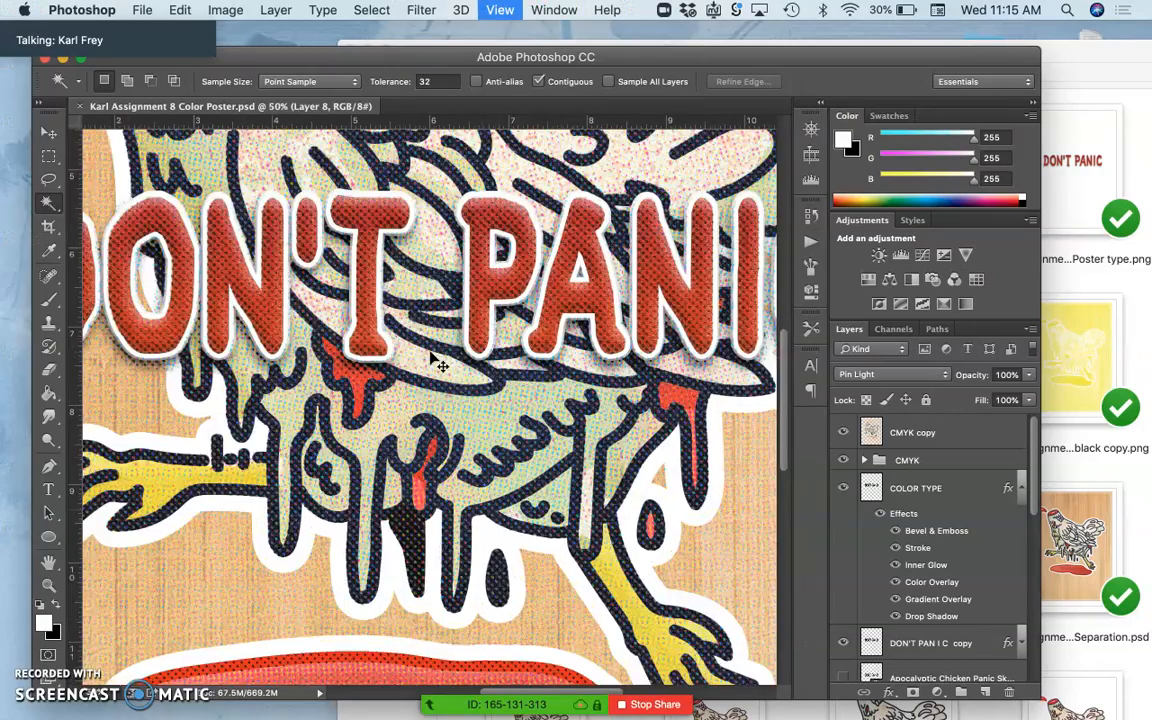
key(super+plus)
key(super+plus)
scroll(445, 292, up, 5)
scroll(445, 292, up, 5)
scroll(445, 292, up, 5)
scroll(445, 292, up, 5)
scroll(440, 288, up, 3)
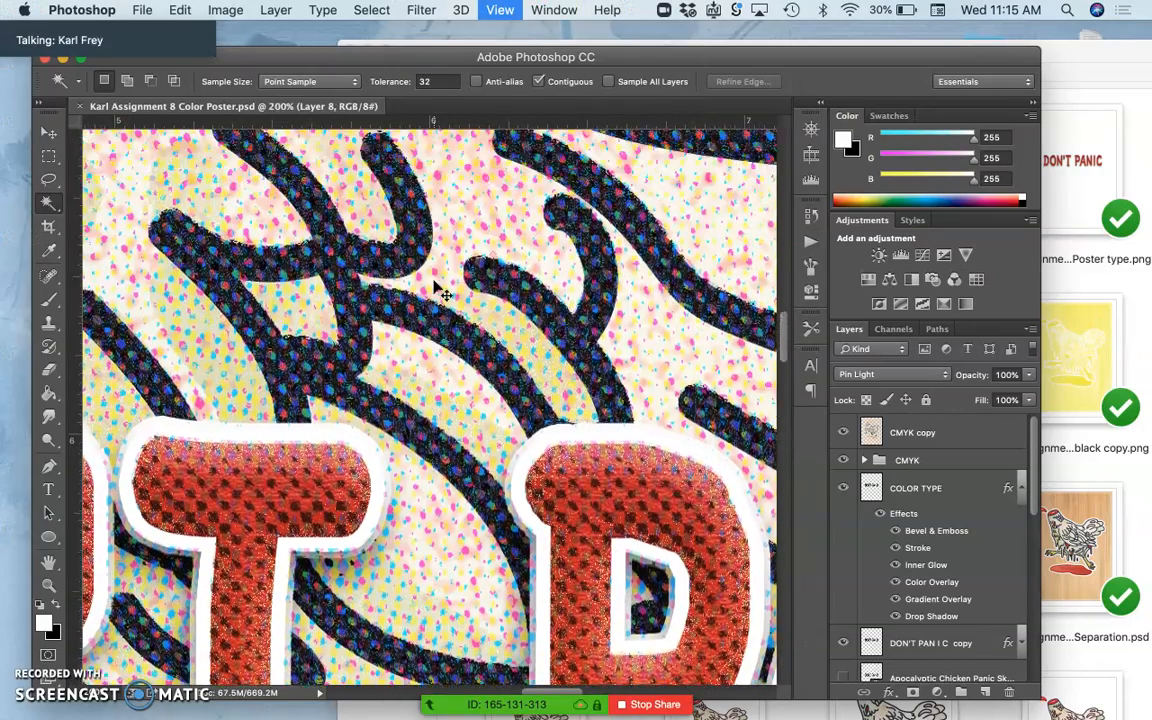
key(super+minus)
key(super+minus)
key(super+minus)
key(super+minus)
key(super+minus)
scroll(440, 290, down, 3)
scroll(440, 290, down, 5)
scroll(440, 290, down, 5)
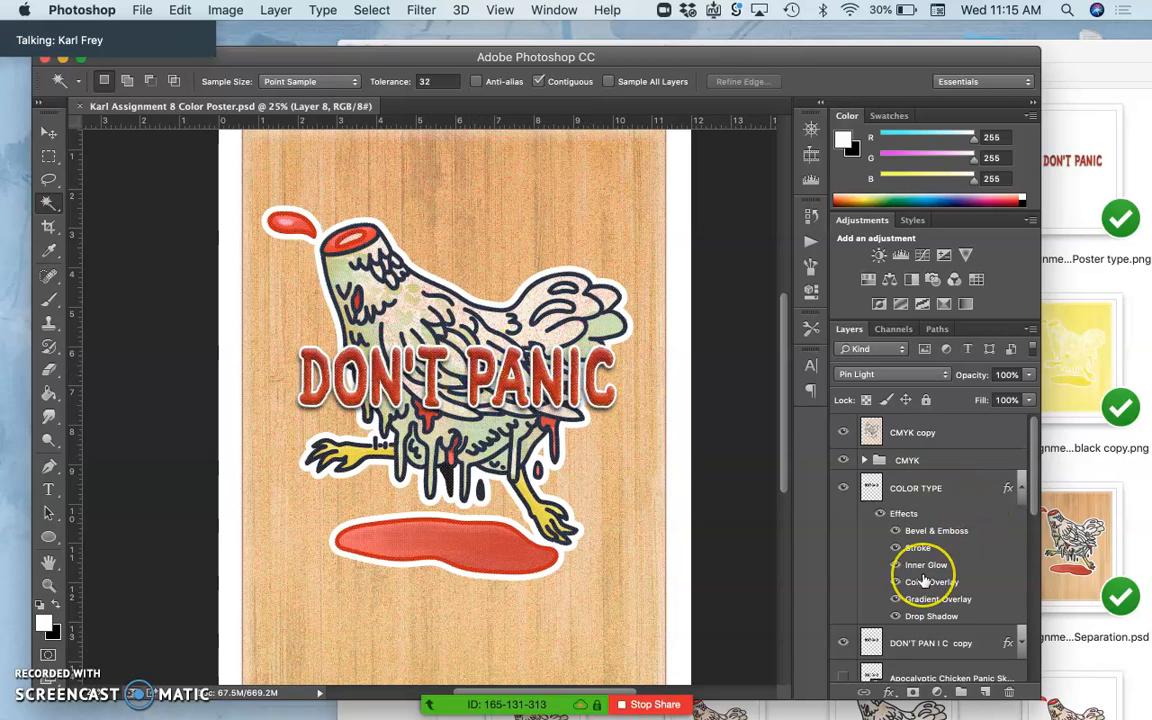
scroll(915, 560, down, 4)
scroll(922, 580, down, 1)
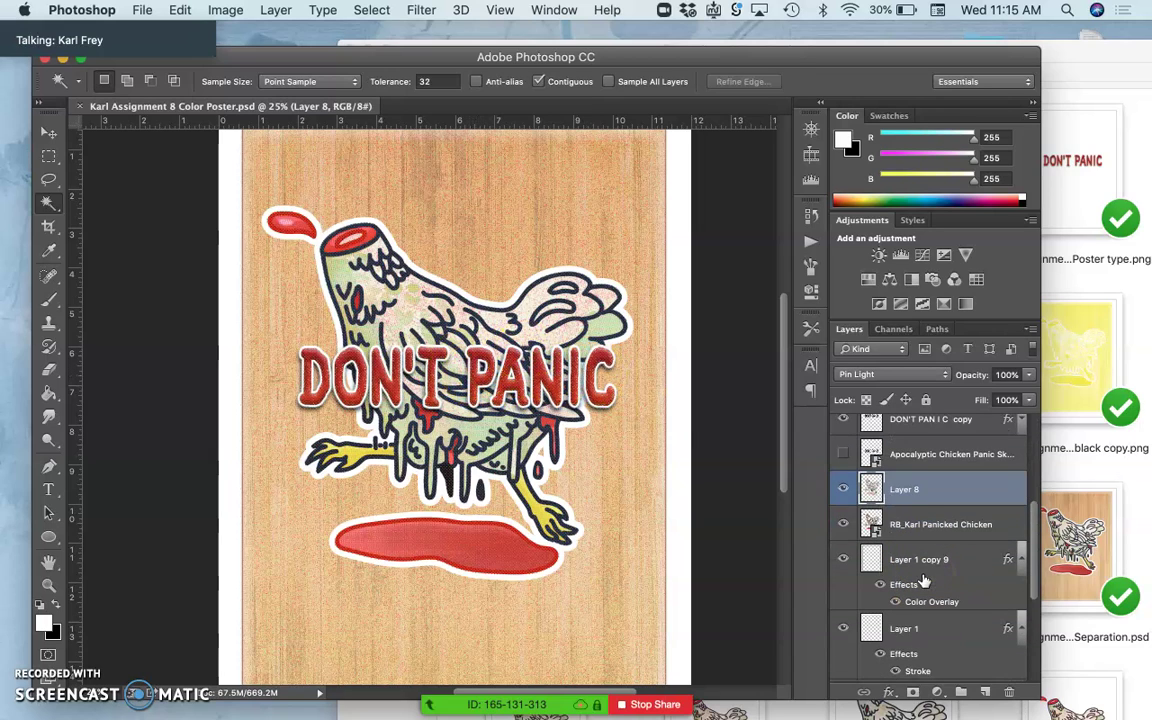
double_click(898, 490)
text(CMYK)
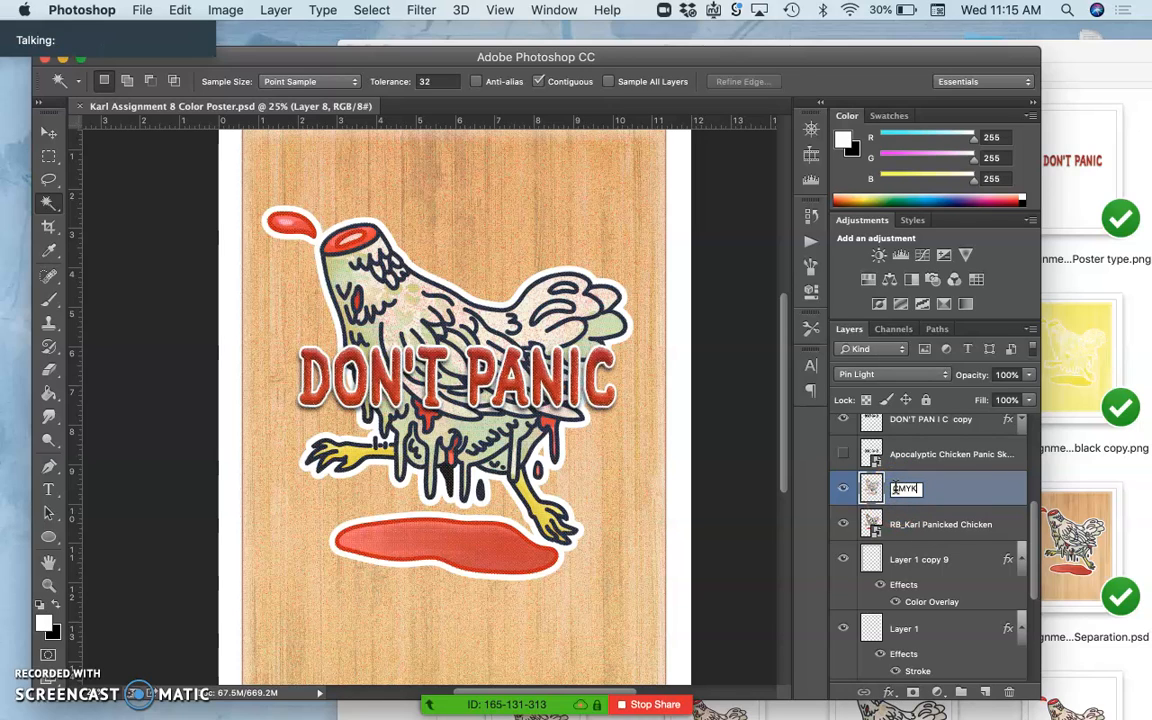
click(946, 492)
key(Return)
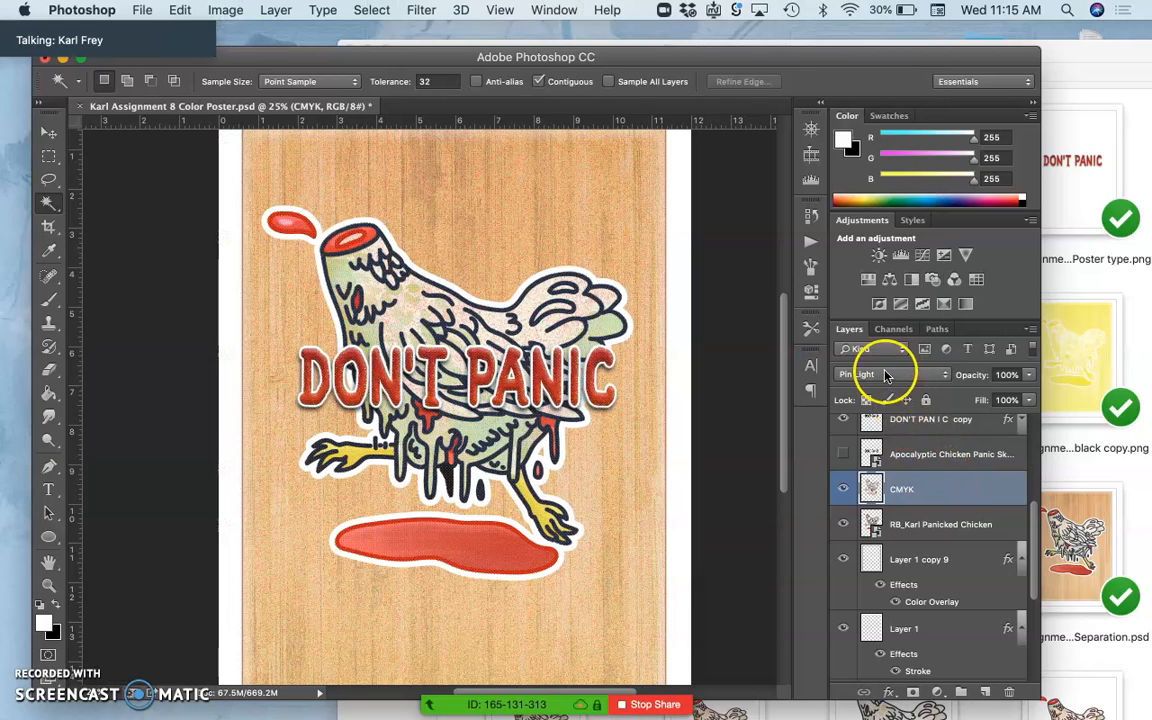
Blend the CMYK layer with Soft Light and toggle its visibility to compare the lettering.
click(890, 374)
click(872, 327)
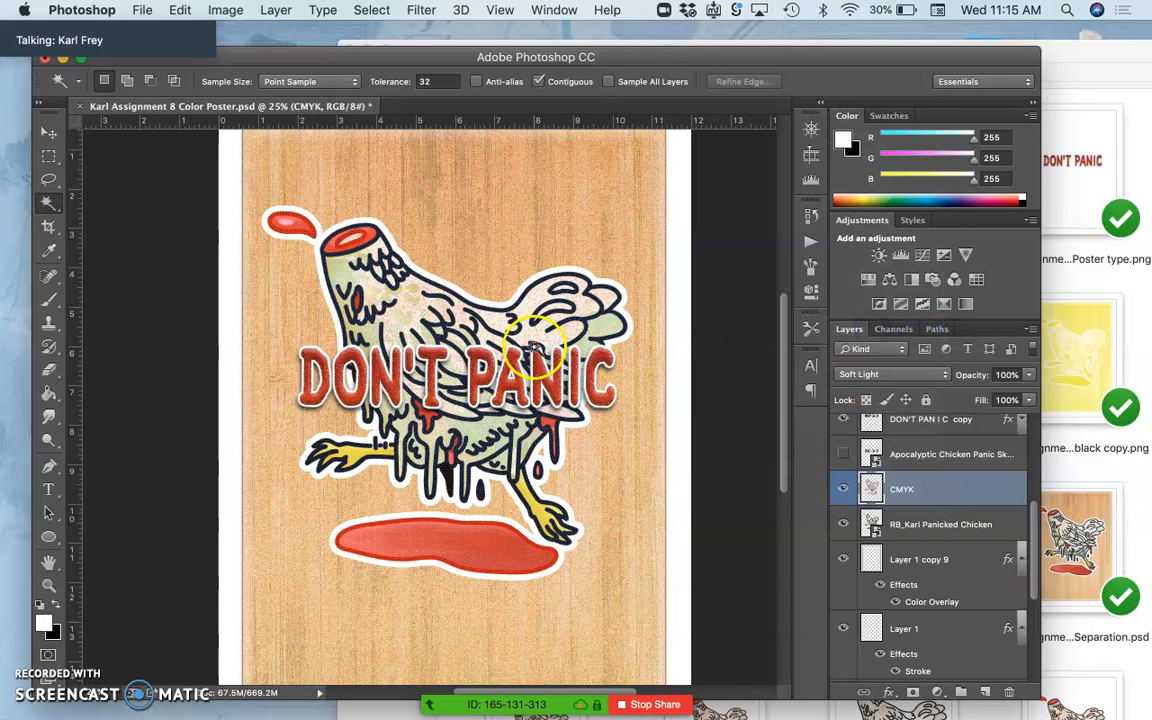
key(super+plus)
key(super+plus)
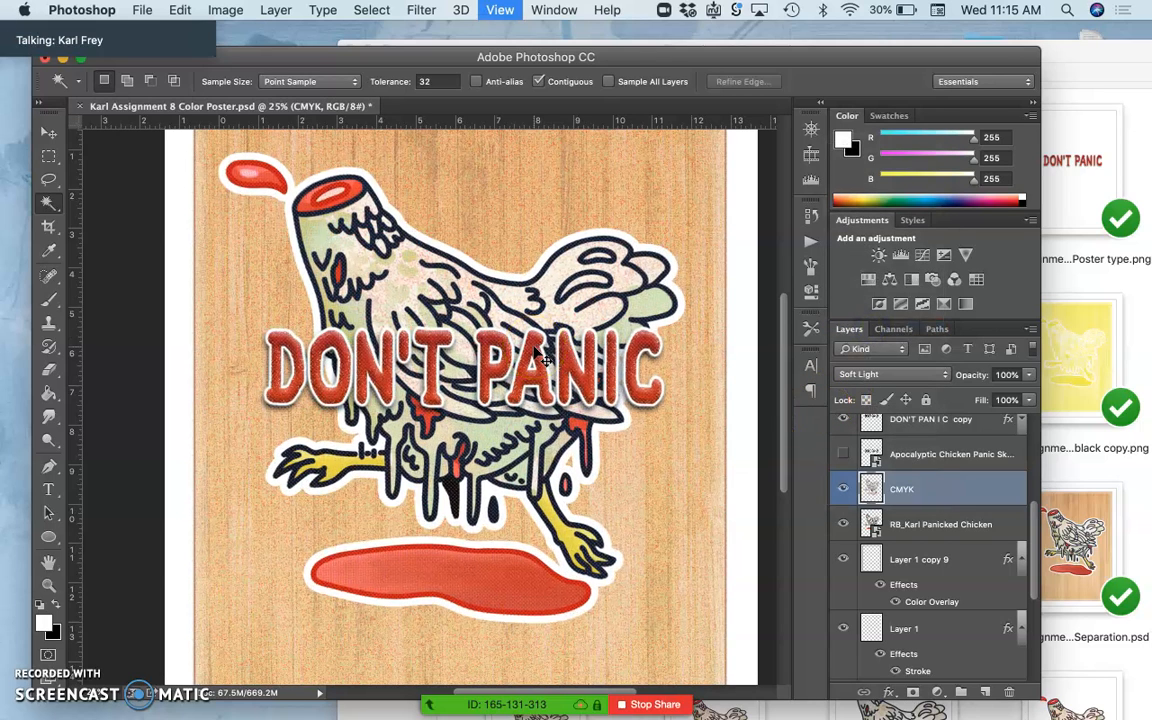
key(super+plus)
key(super+plus)
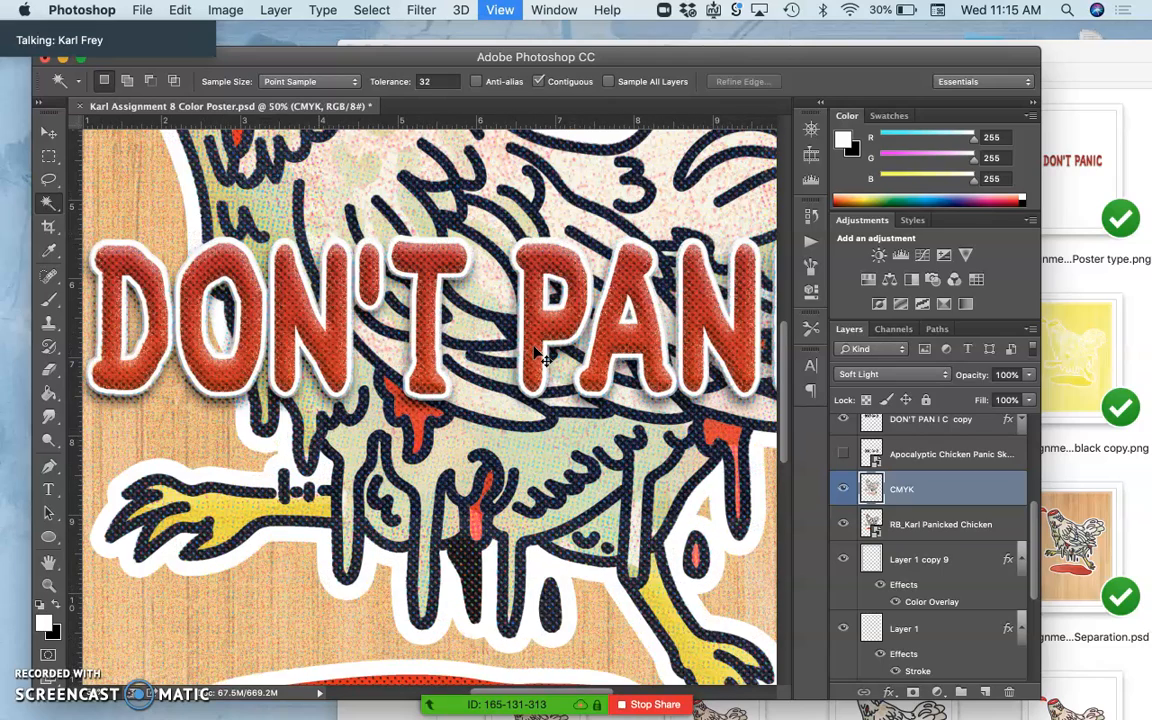
click(492, 290)
key(super+plus)
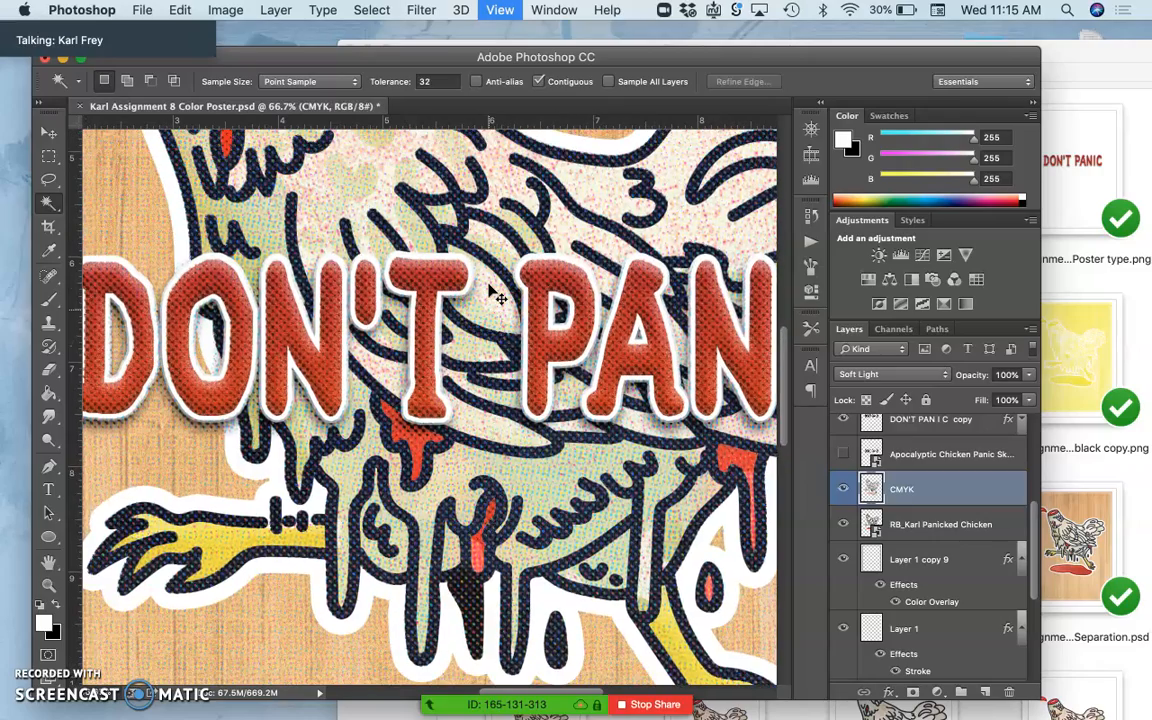
scroll(497, 295, up, 5)
scroll(497, 295, up, 2)
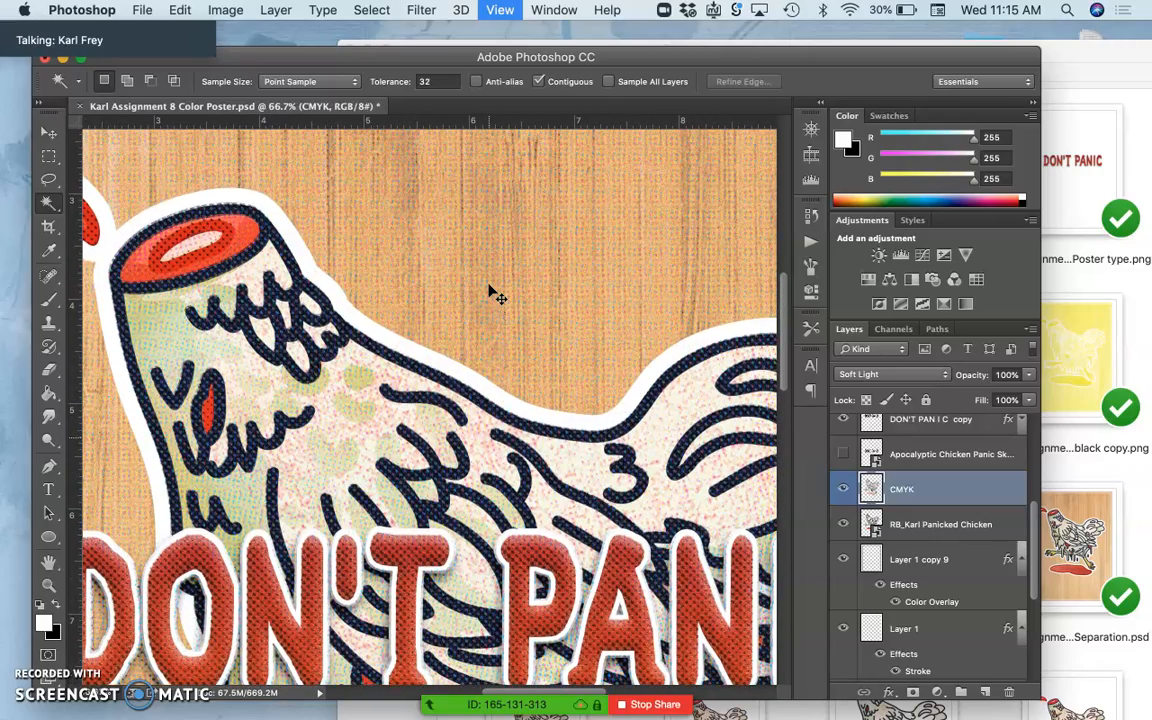
scroll(843, 480, down, 1)
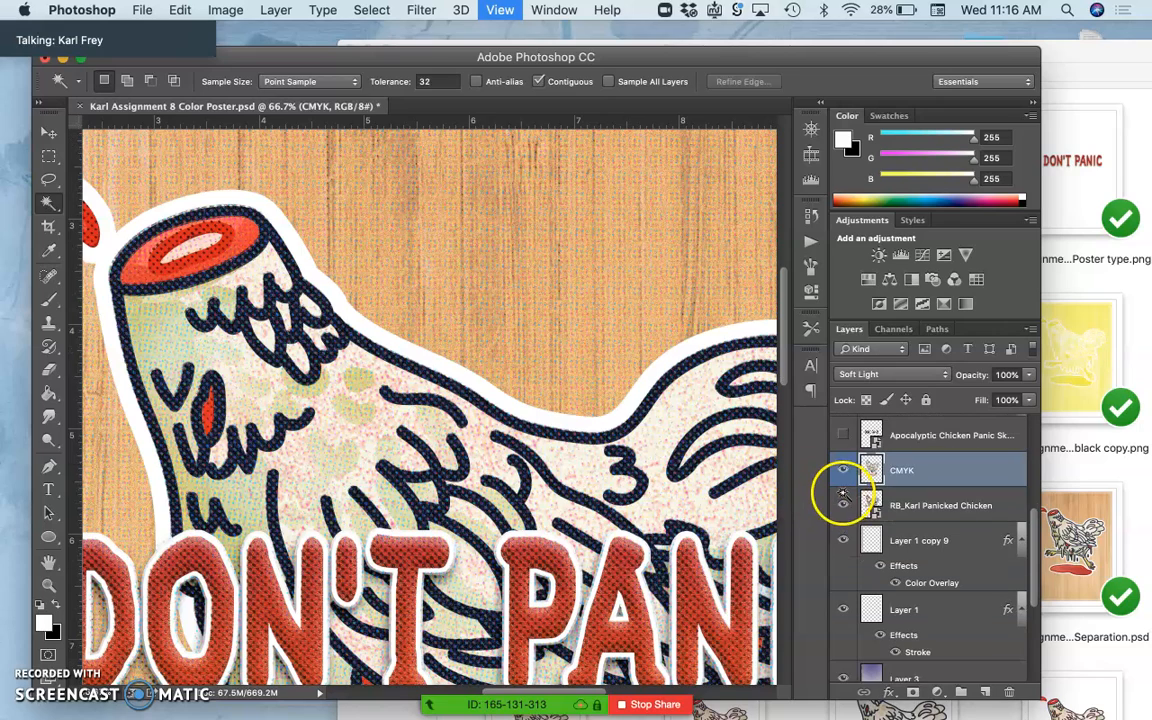
click(843, 470)
click(843, 472)
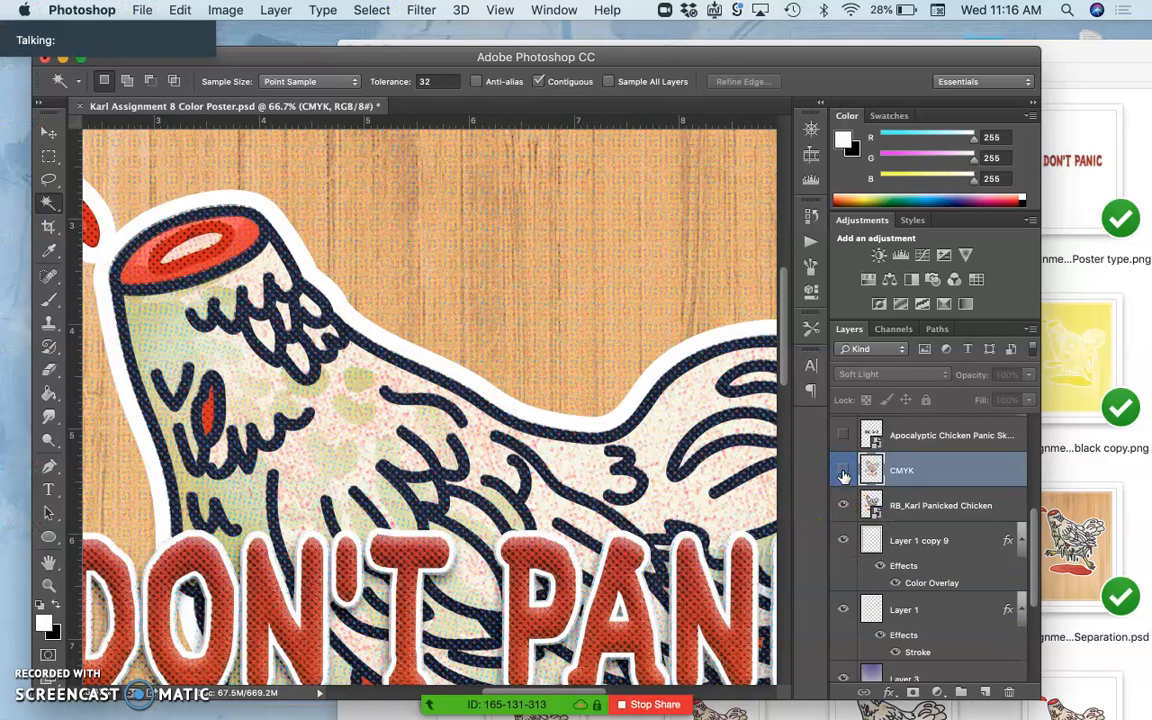
click(843, 472)
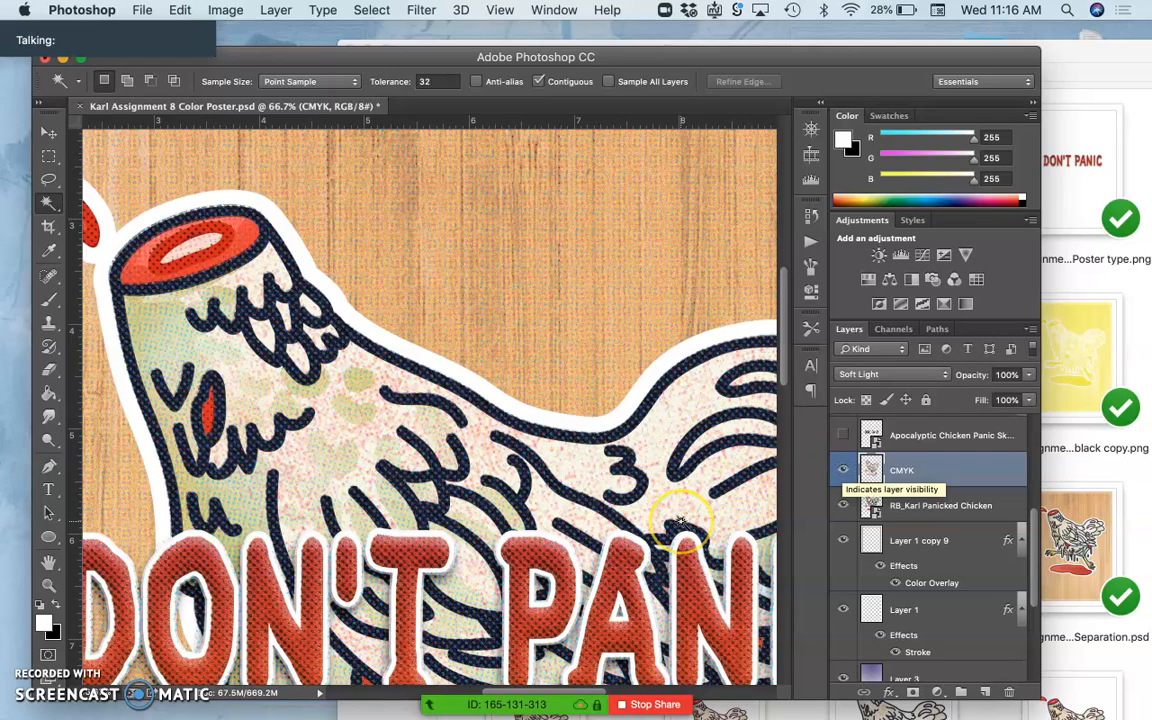
scroll(680, 520, down, 3)
scroll(680, 520, down, 3)
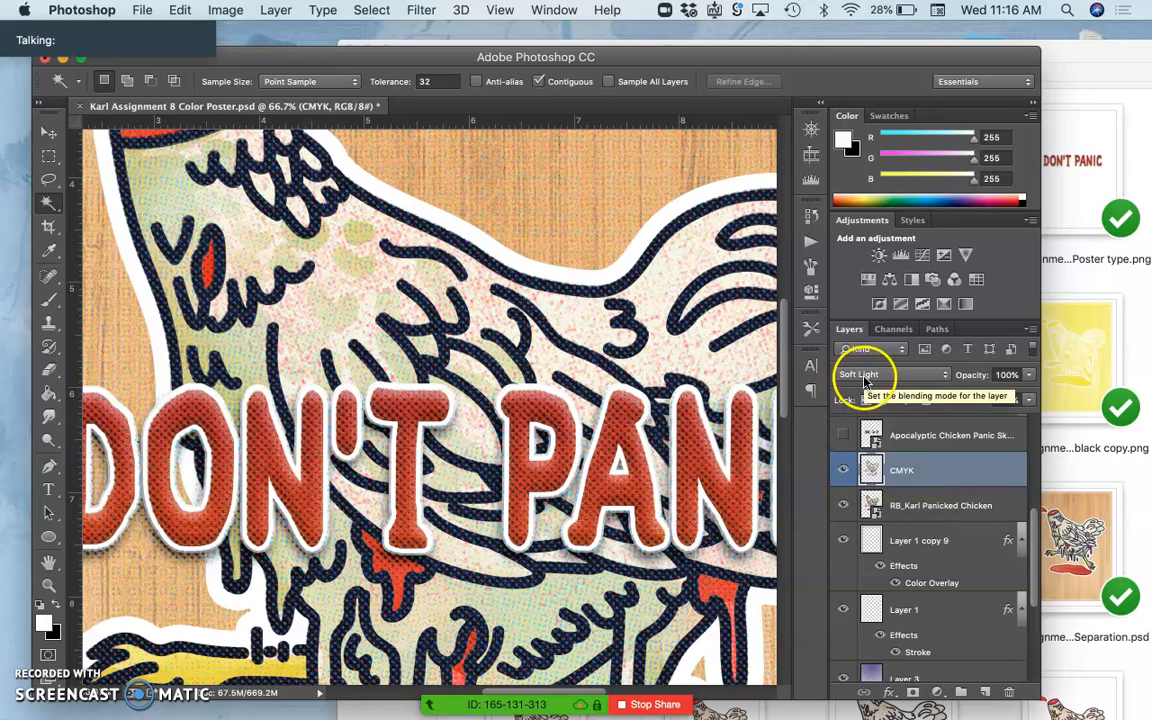
Try Screen and Pin Light on the CMYK layer, then settle back on Soft Light.
click(866, 376)
key(Escape)
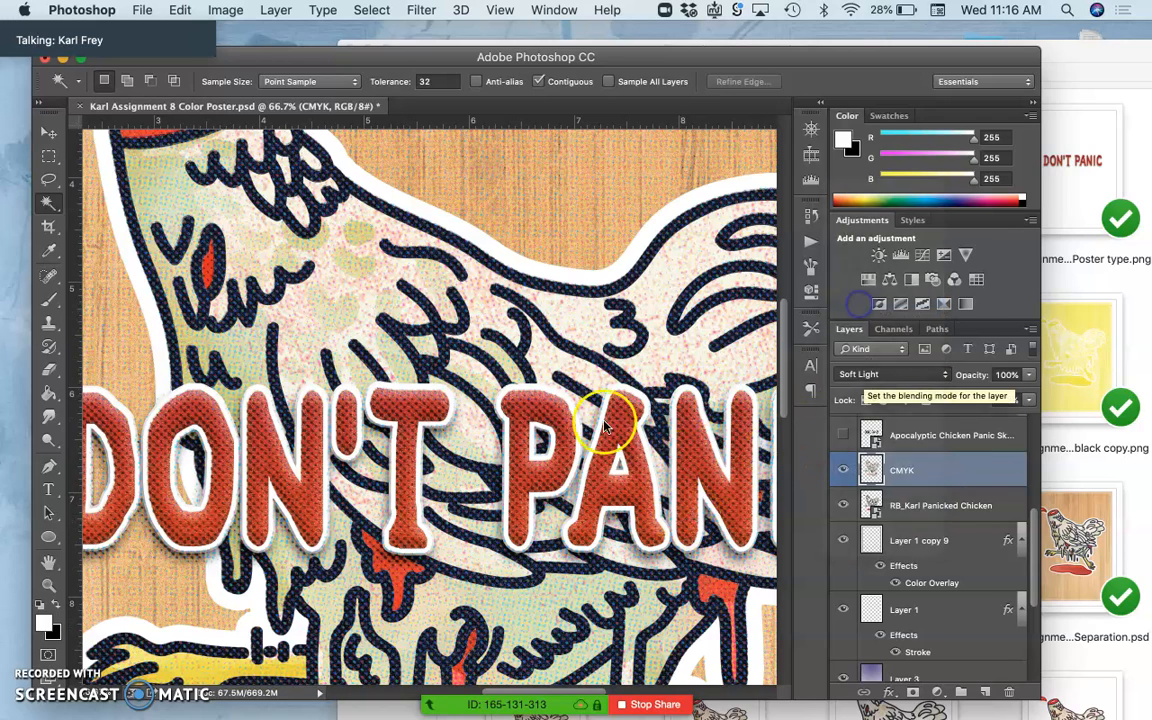
key(alt+shift+s)
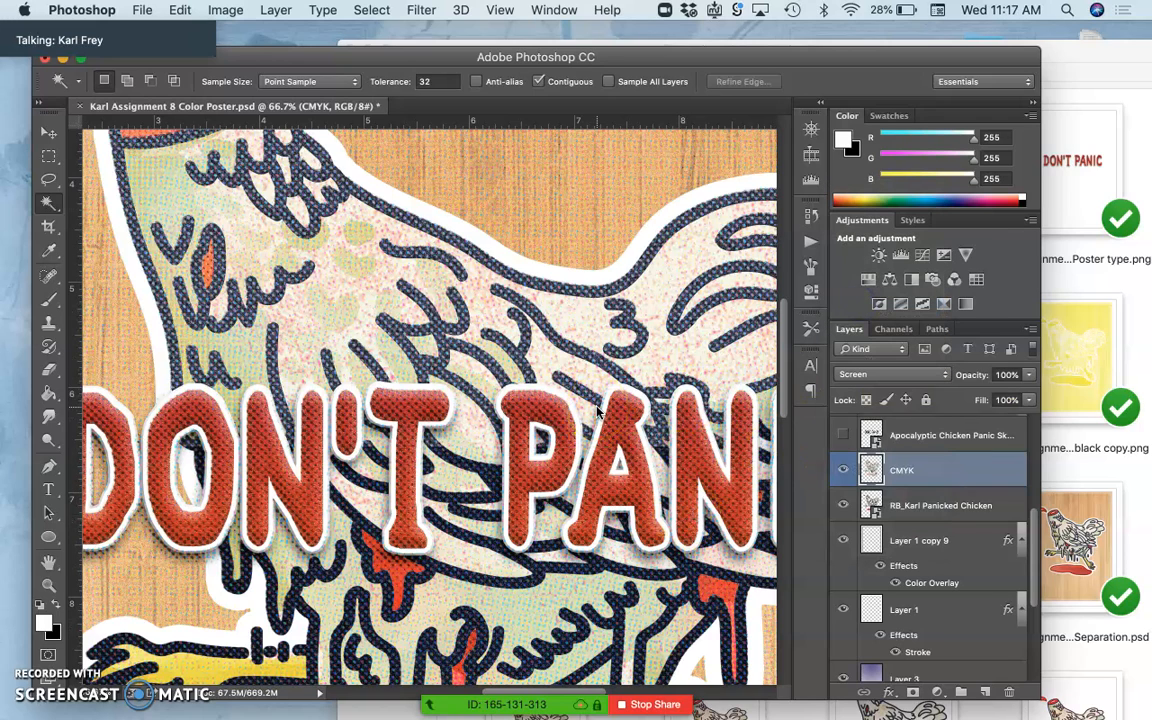
click(868, 375)
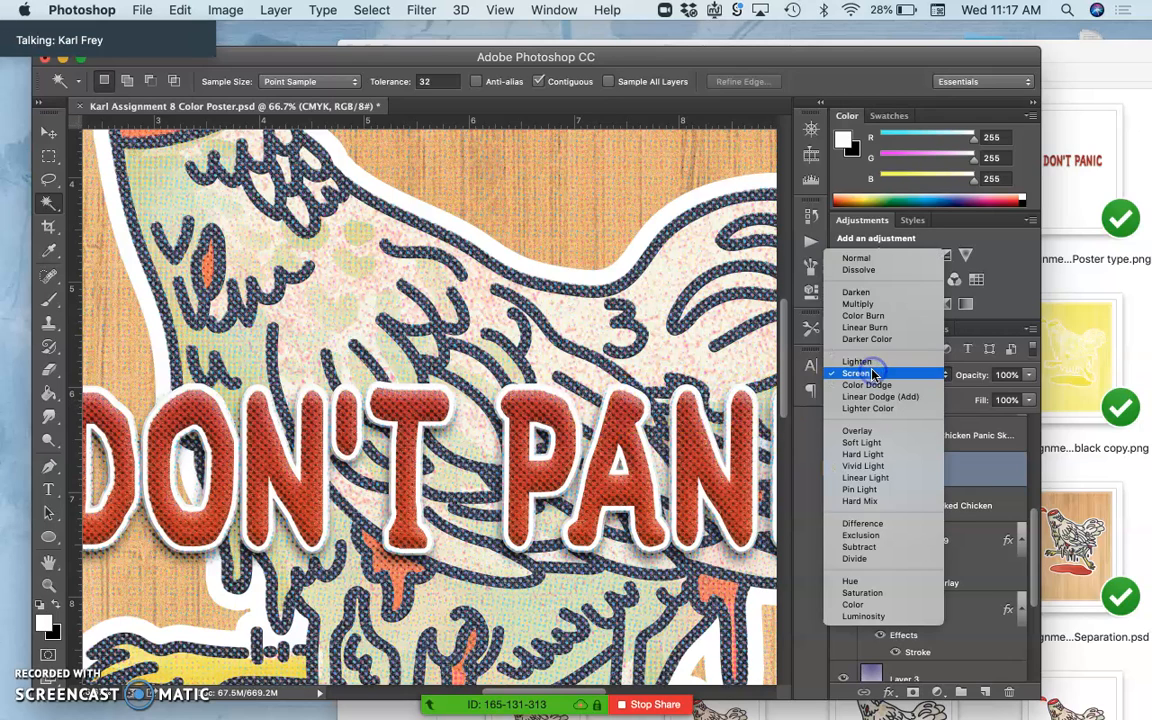
click(860, 443)
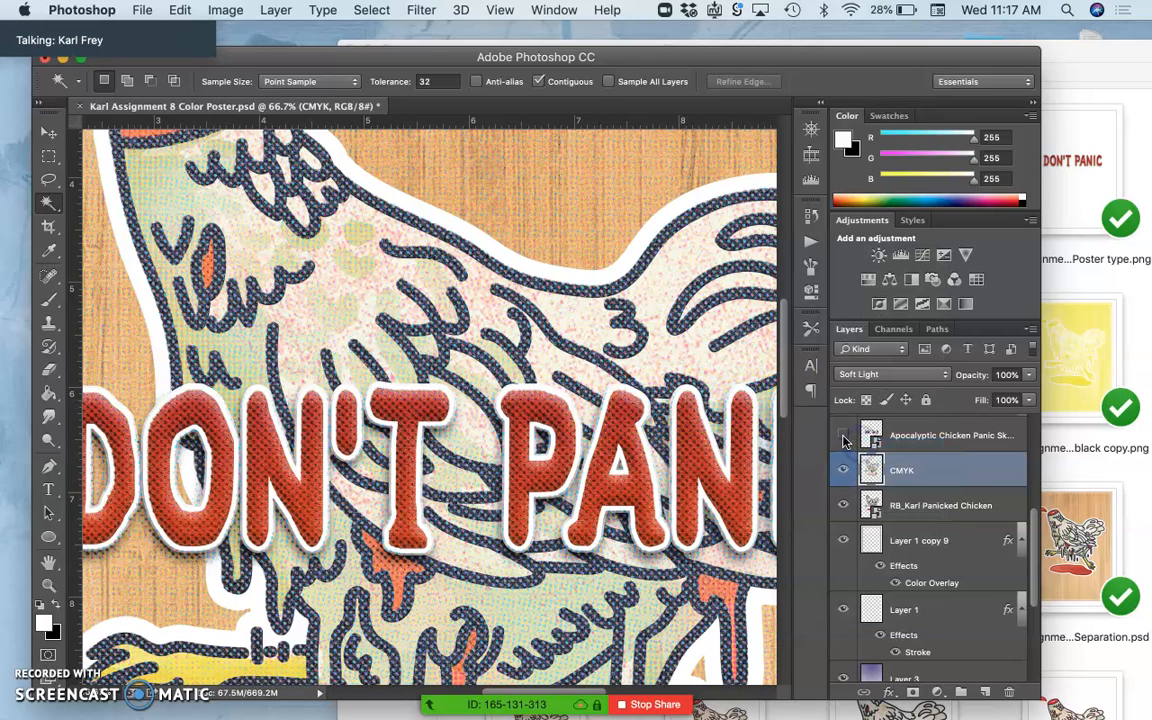
click(843, 437)
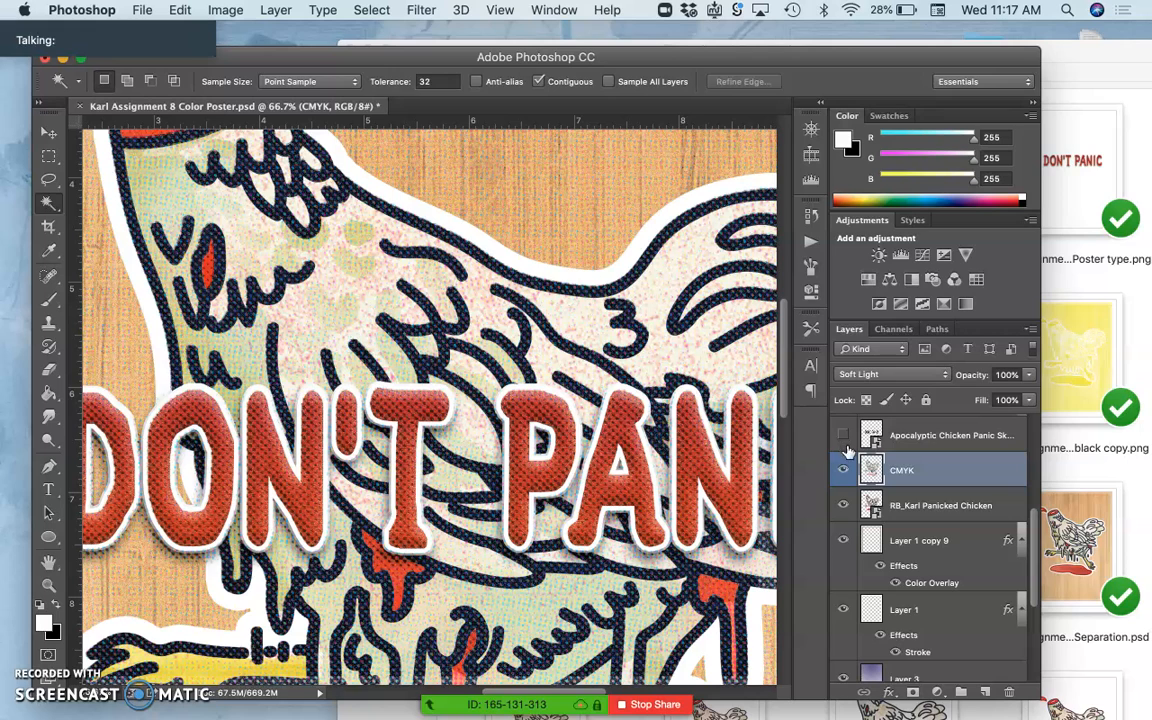
click(868, 375)
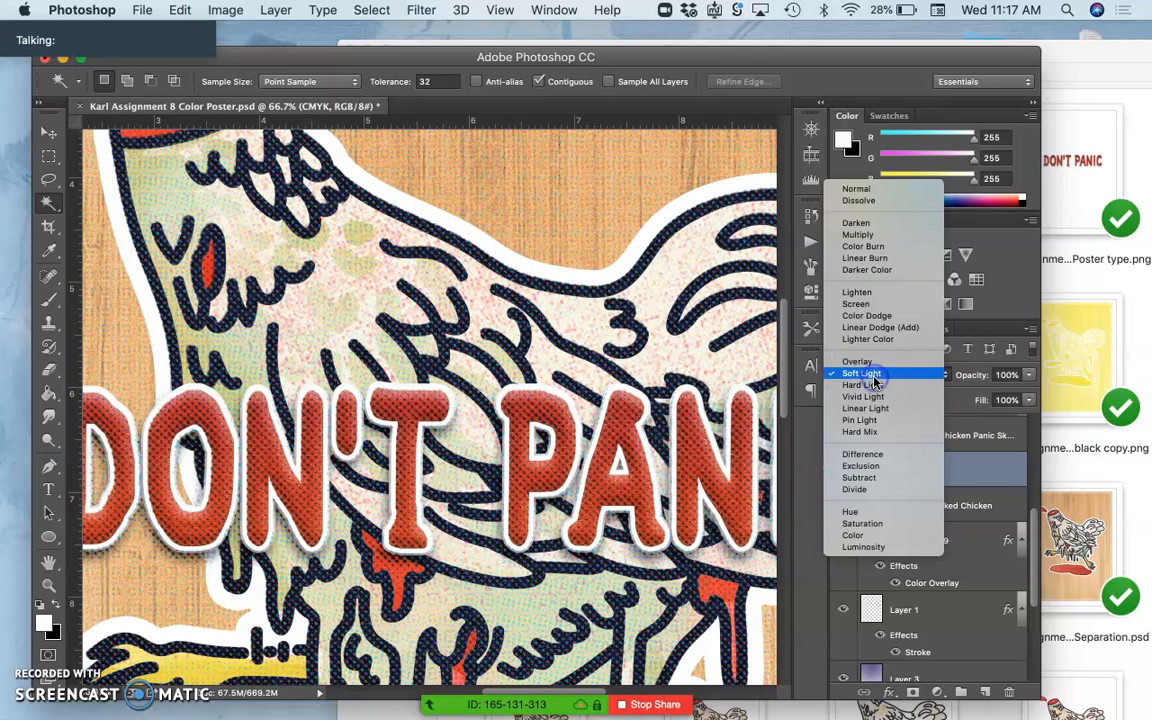
click(860, 443)
key(Down)
key(Down)
key(Down)
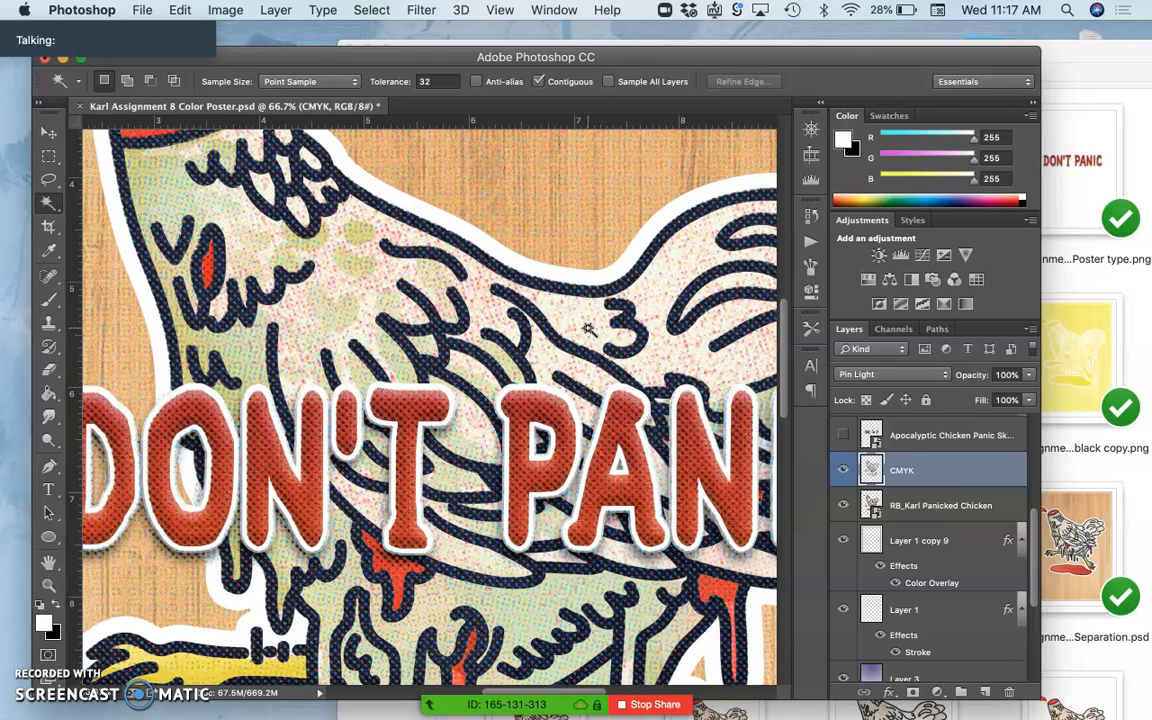
click(904, 437)
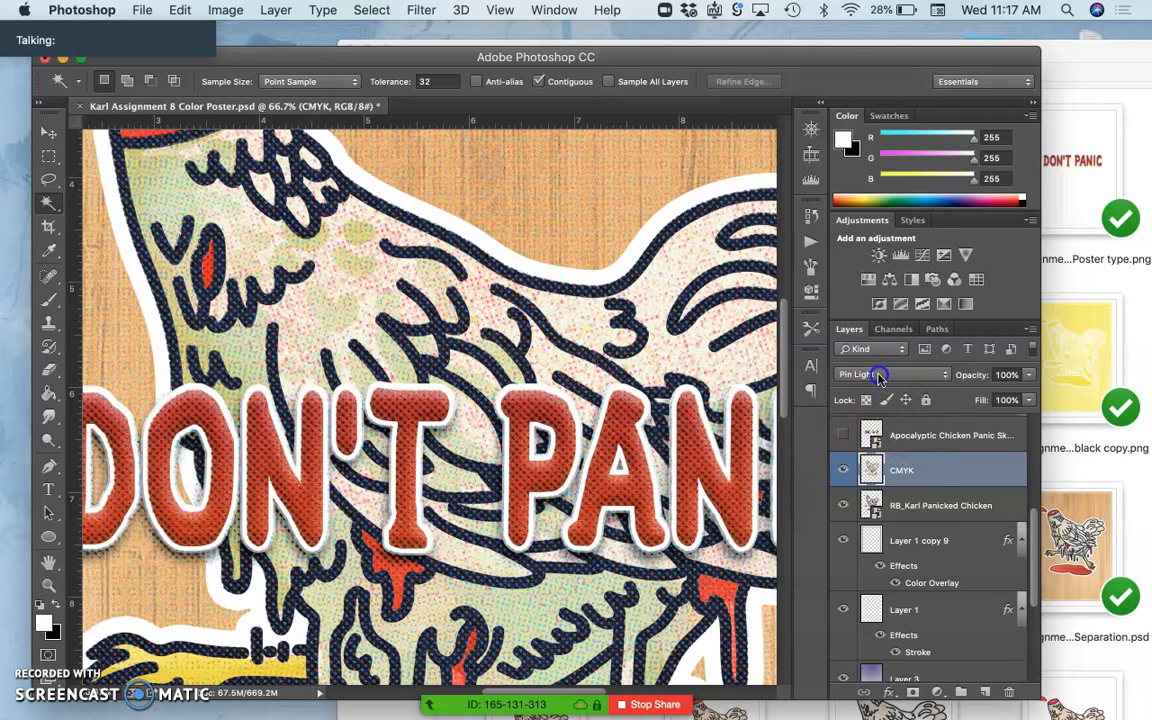
click(868, 374)
click(862, 327)
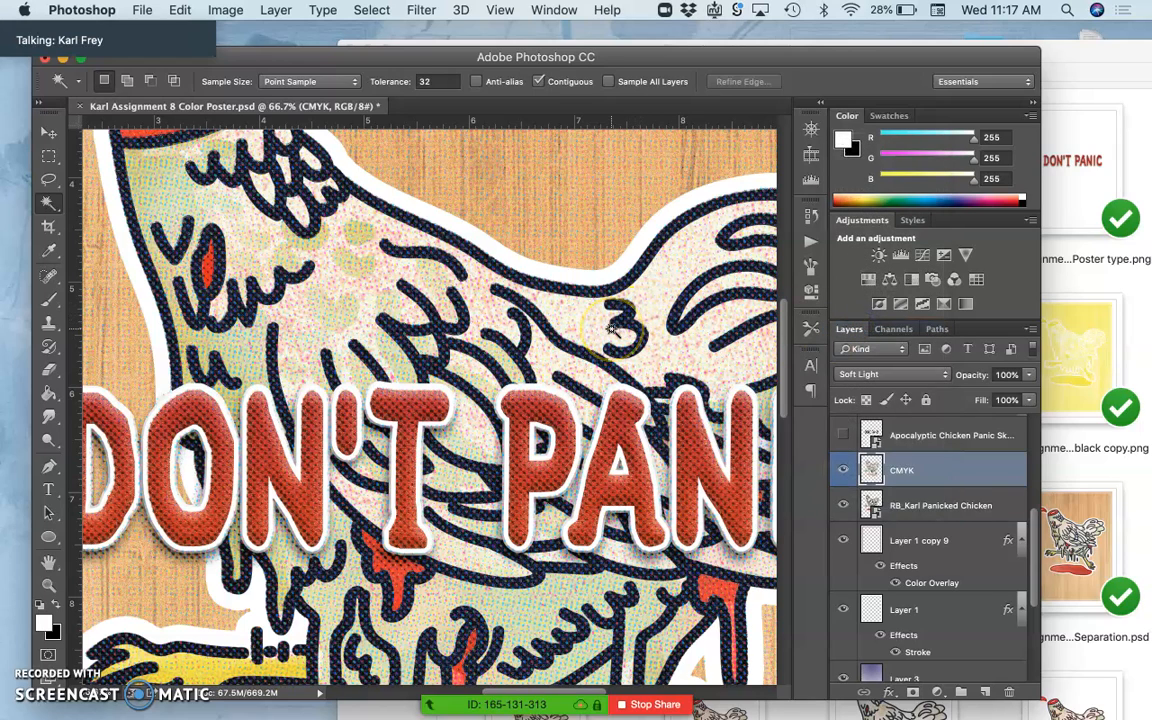
key(super+h)
key(super+minus)
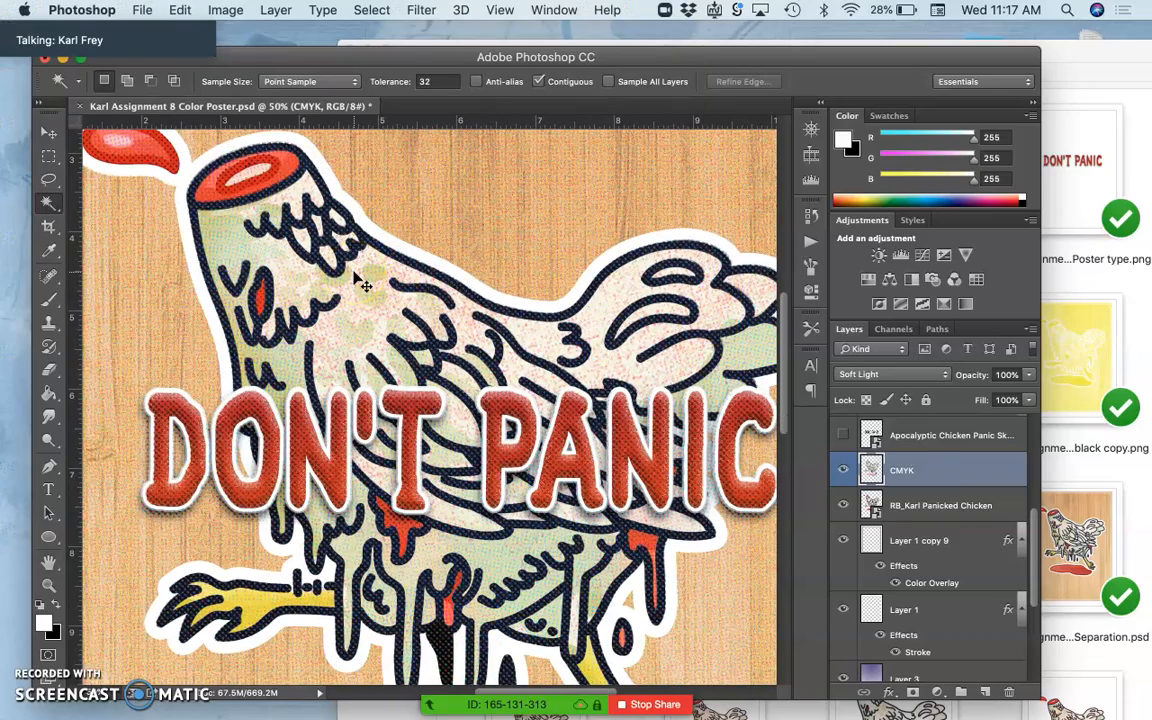
Save the poster PSD with the whole artwork in view.
key(super+minus)
key(super+minus)
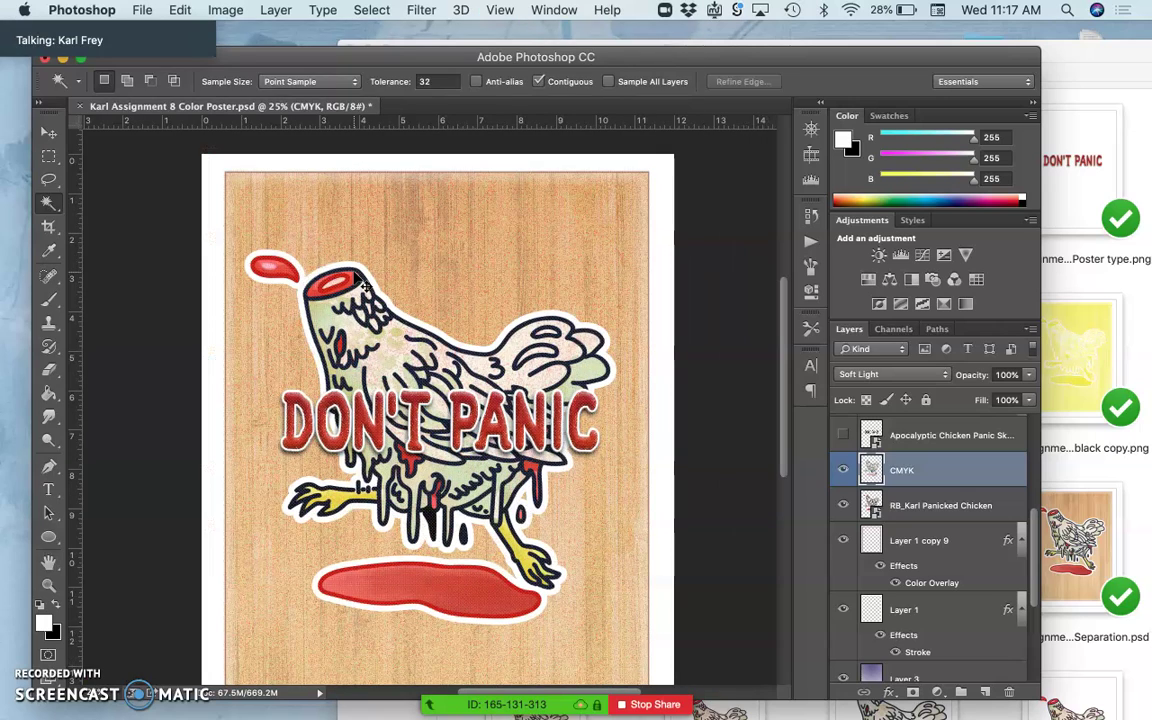
key(super+s)
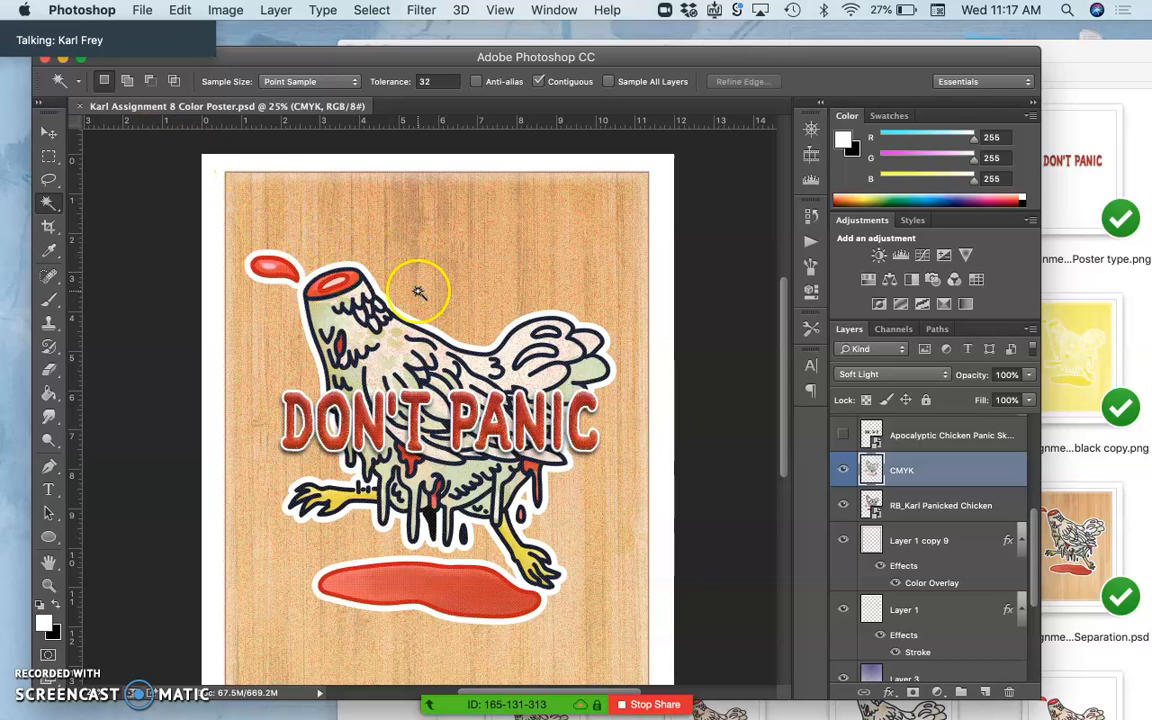
scroll(500, 355, down, 3)
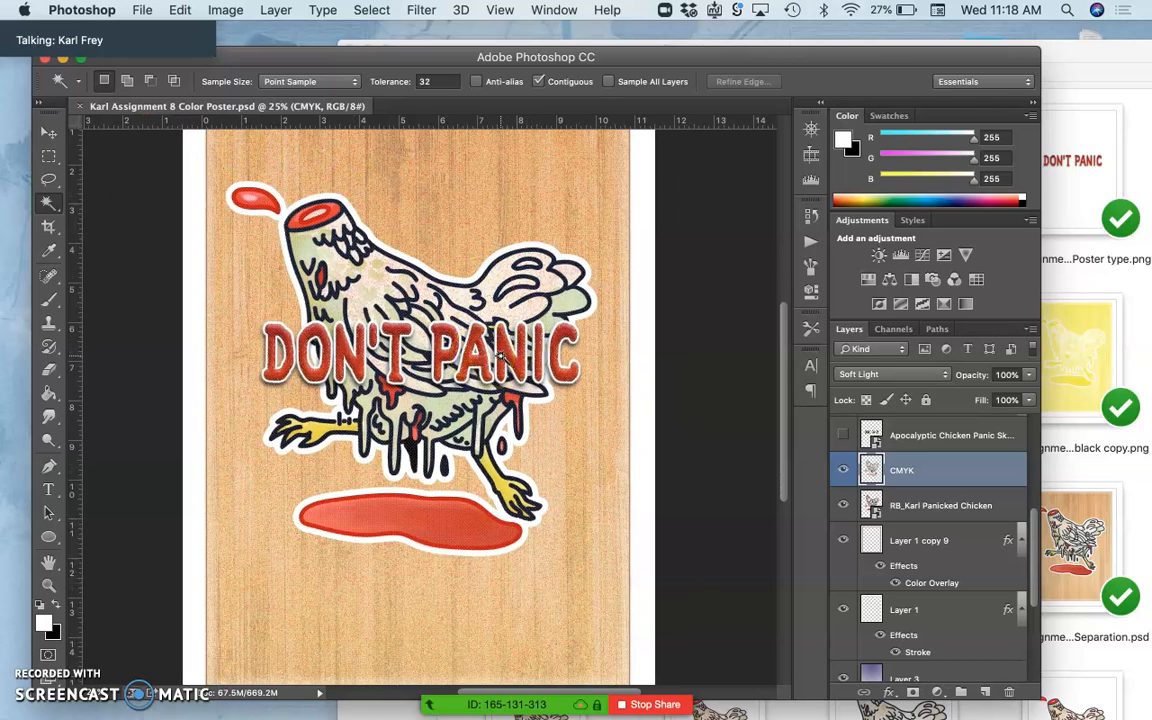
scroll(500, 355, up, 4)
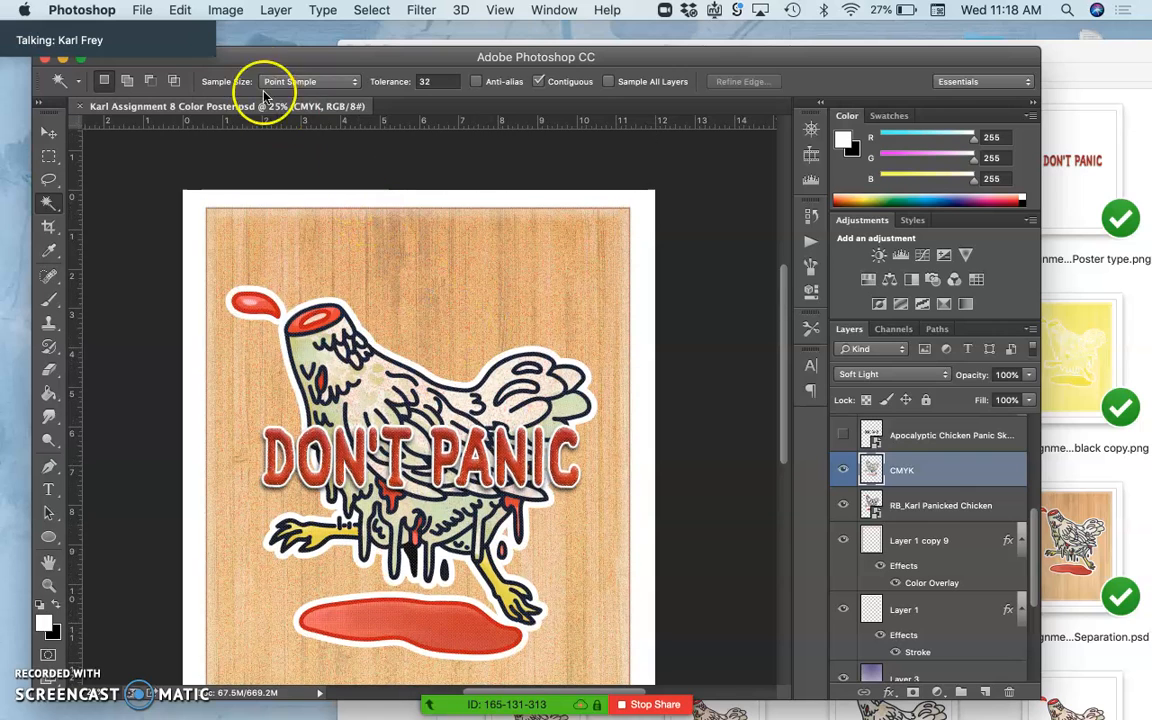
Flatten the poster to one Background layer, discarding hidden layers.
click(270, 10)
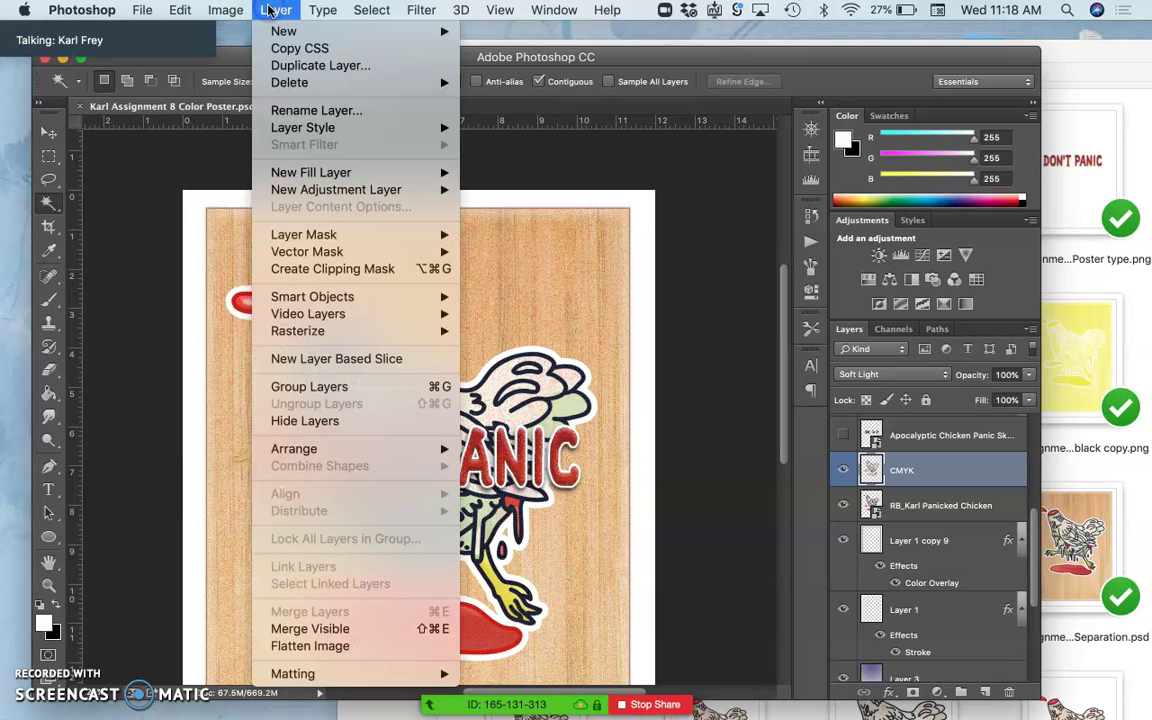
click(343, 648)
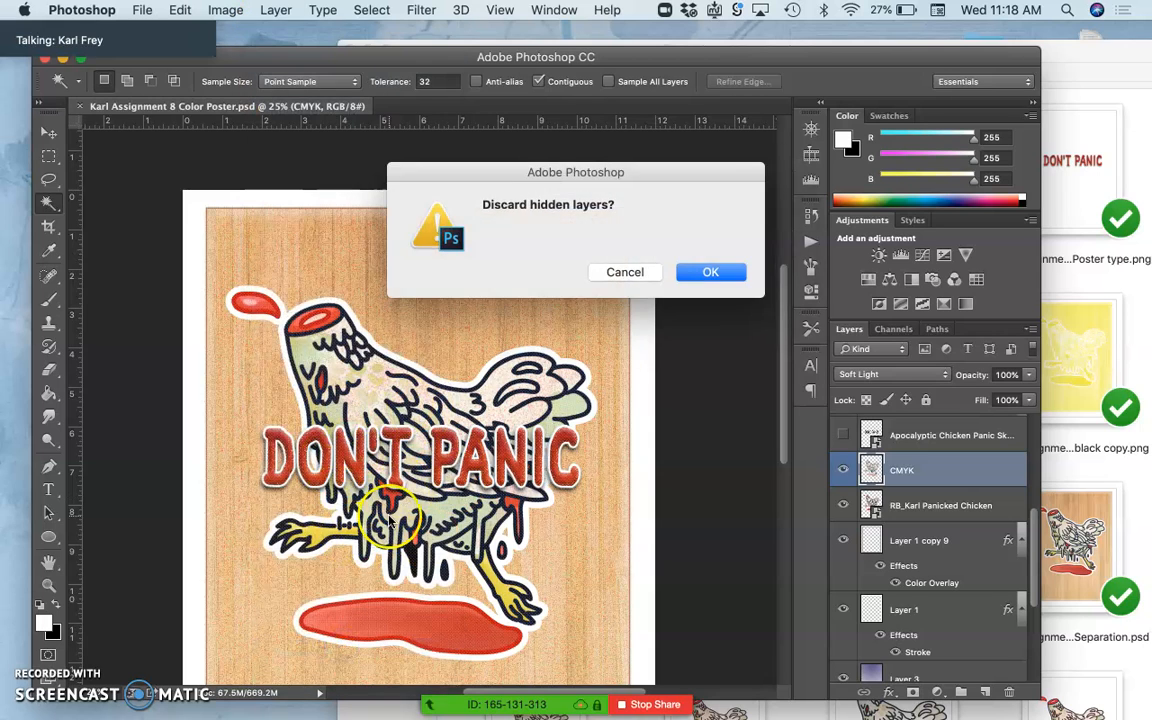
click(708, 272)
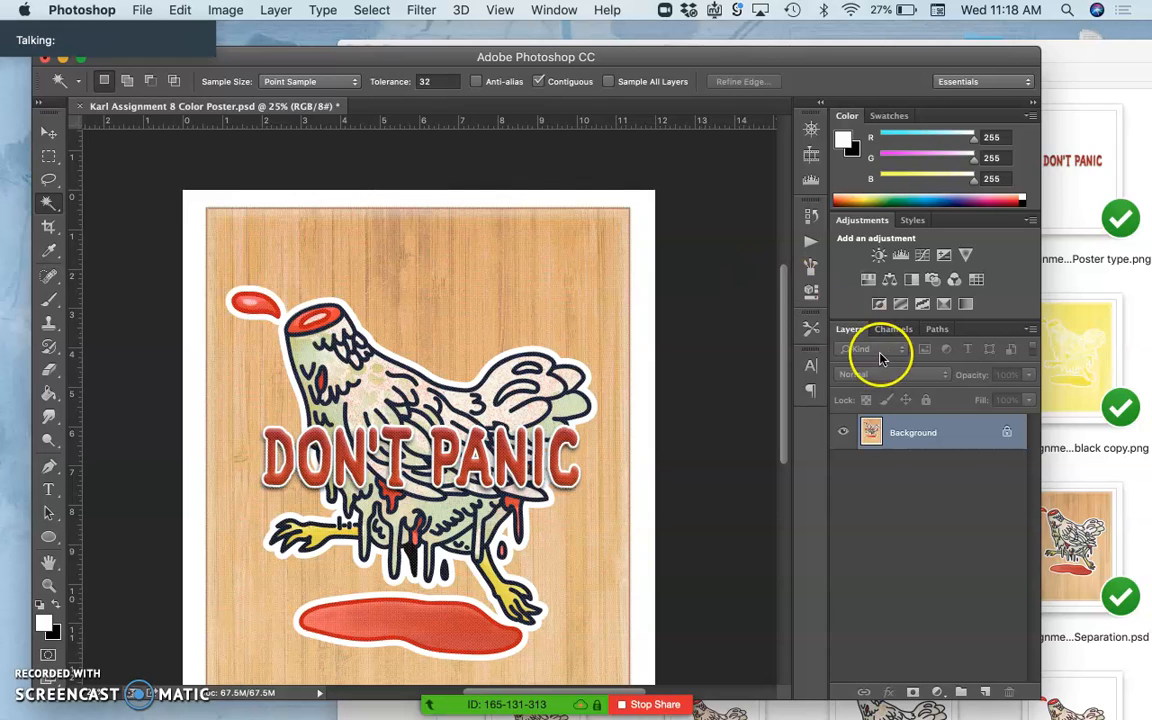
Save the flattened poster as 'test Karl Assignment 8 Color Poster.psd'.
click(142, 9)
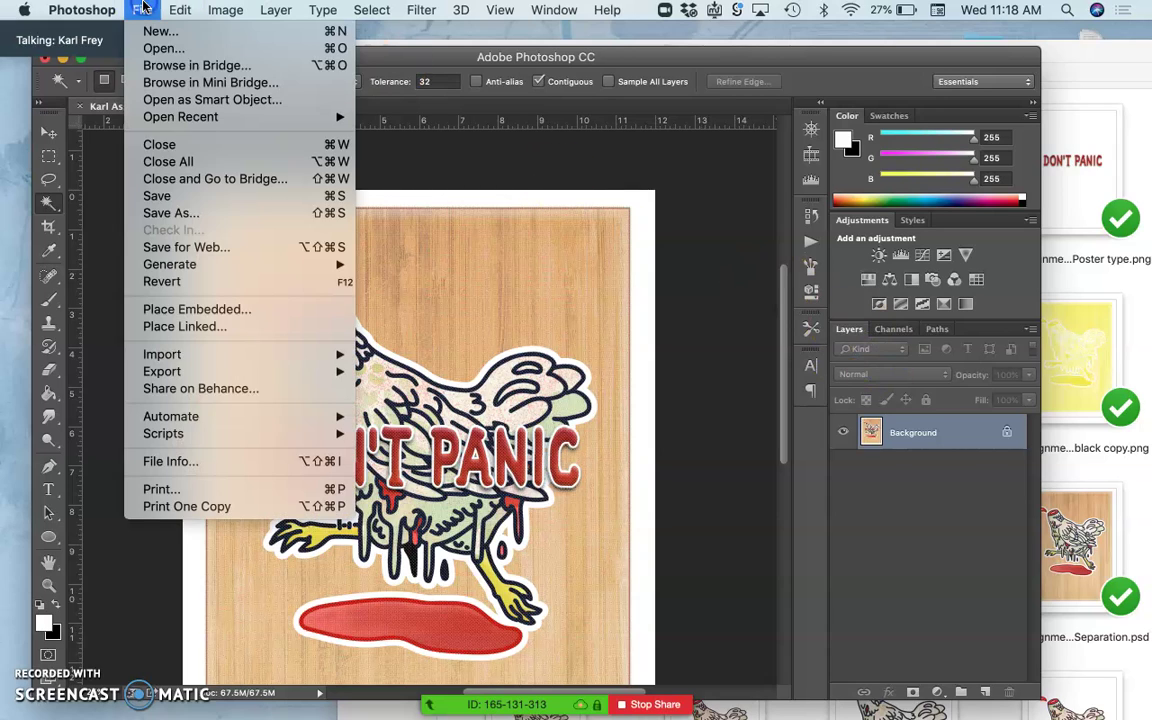
click(171, 213)
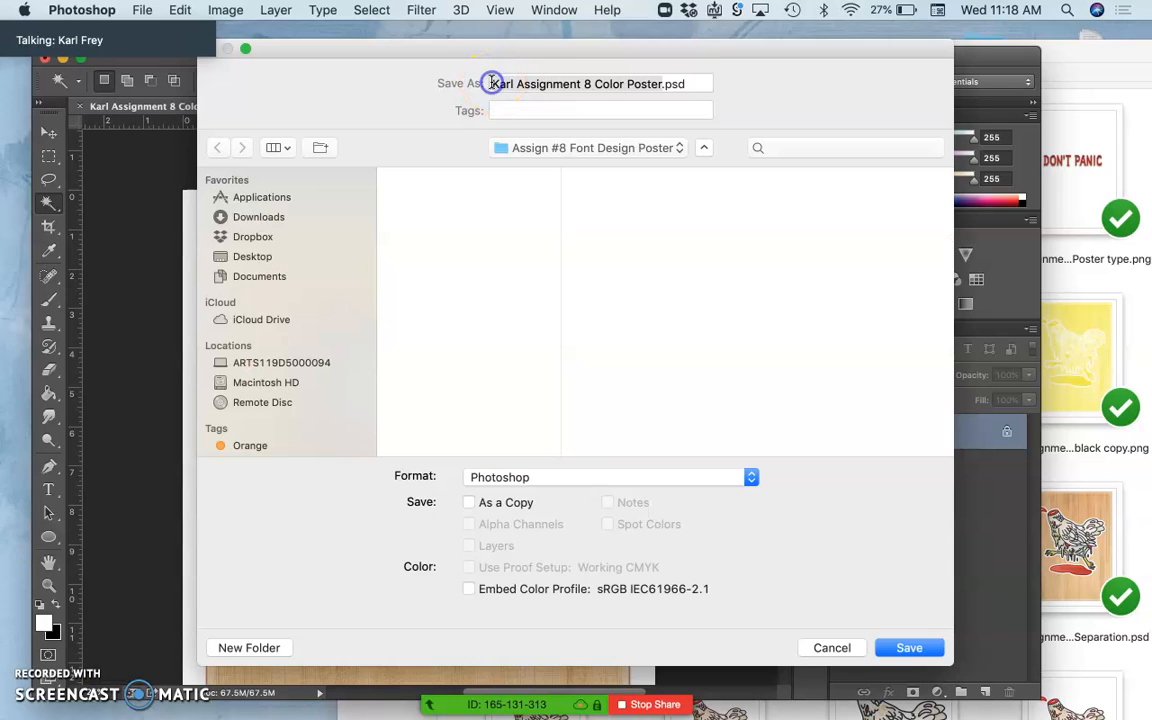
text(test)
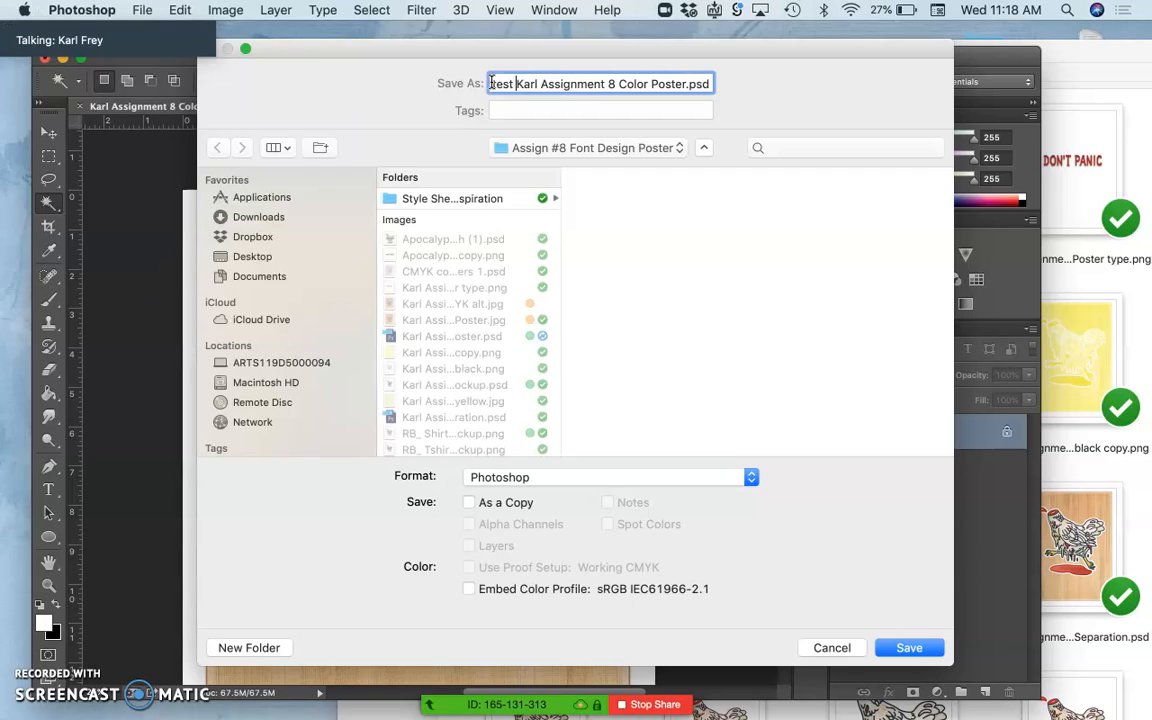
click(911, 648)
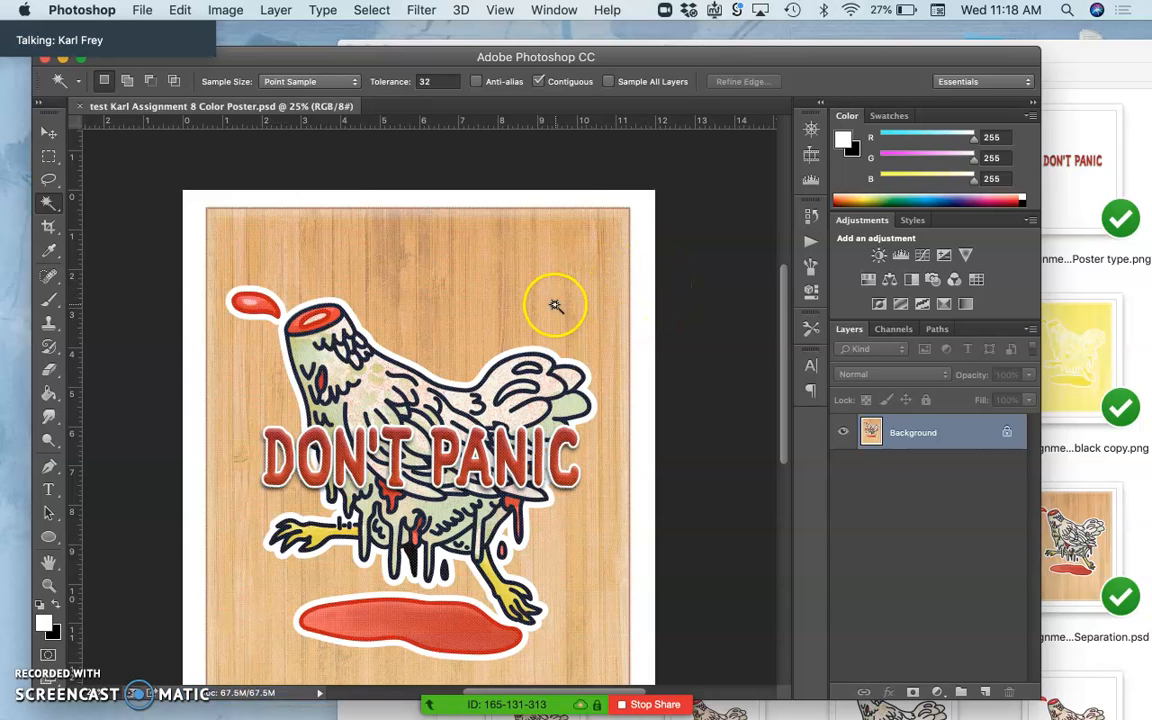
scroll(500, 310, down, 5)
scroll(505, 318, down, 3)
scroll(505, 318, up, 5)
scroll(505, 318, up, 3)
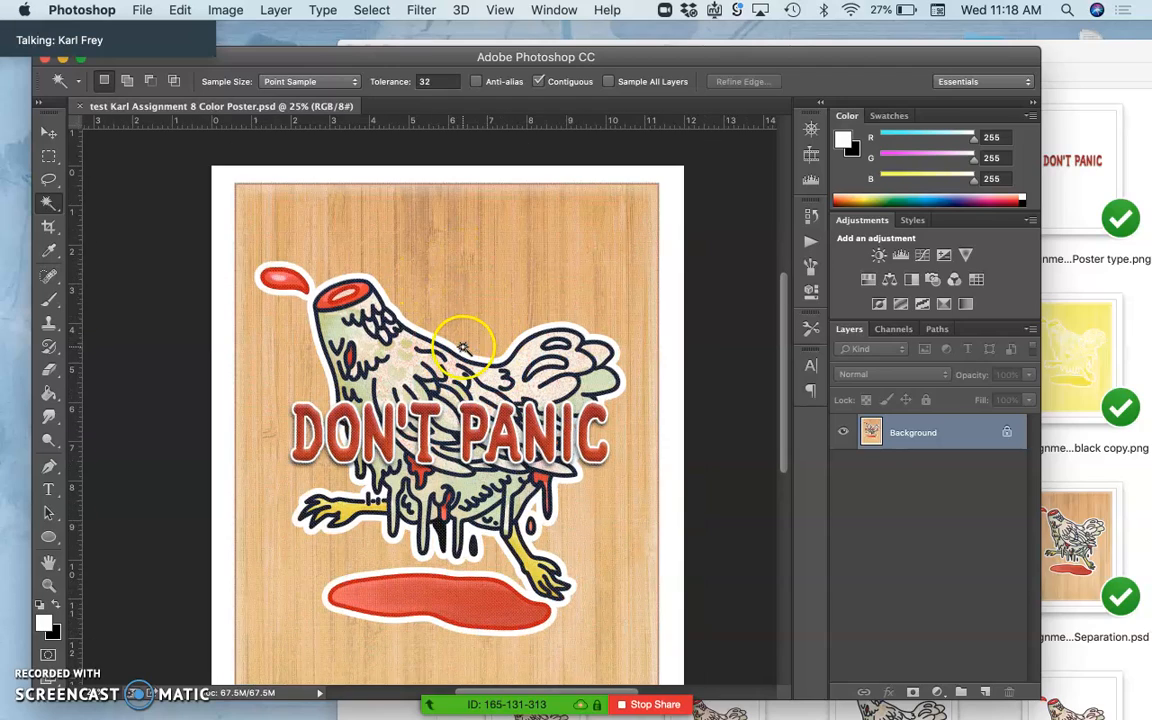
key(super+plus)
key(super+plus)
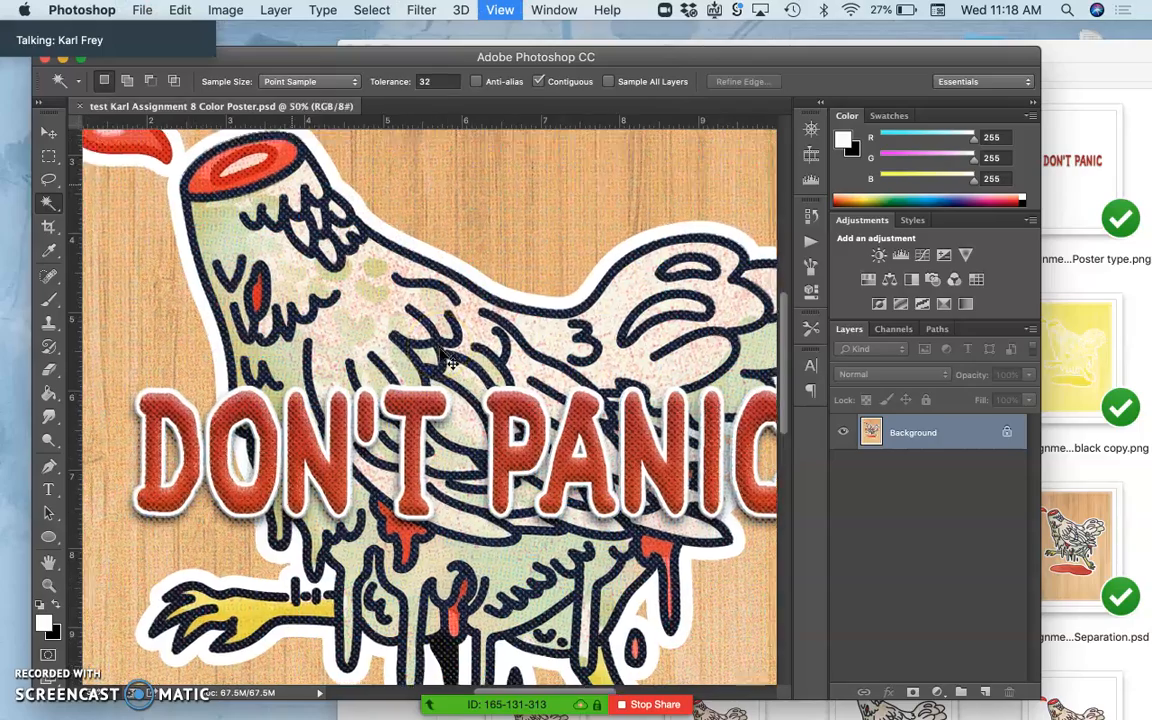
key(super+minus)
key(super+minus)
key(super+minus)
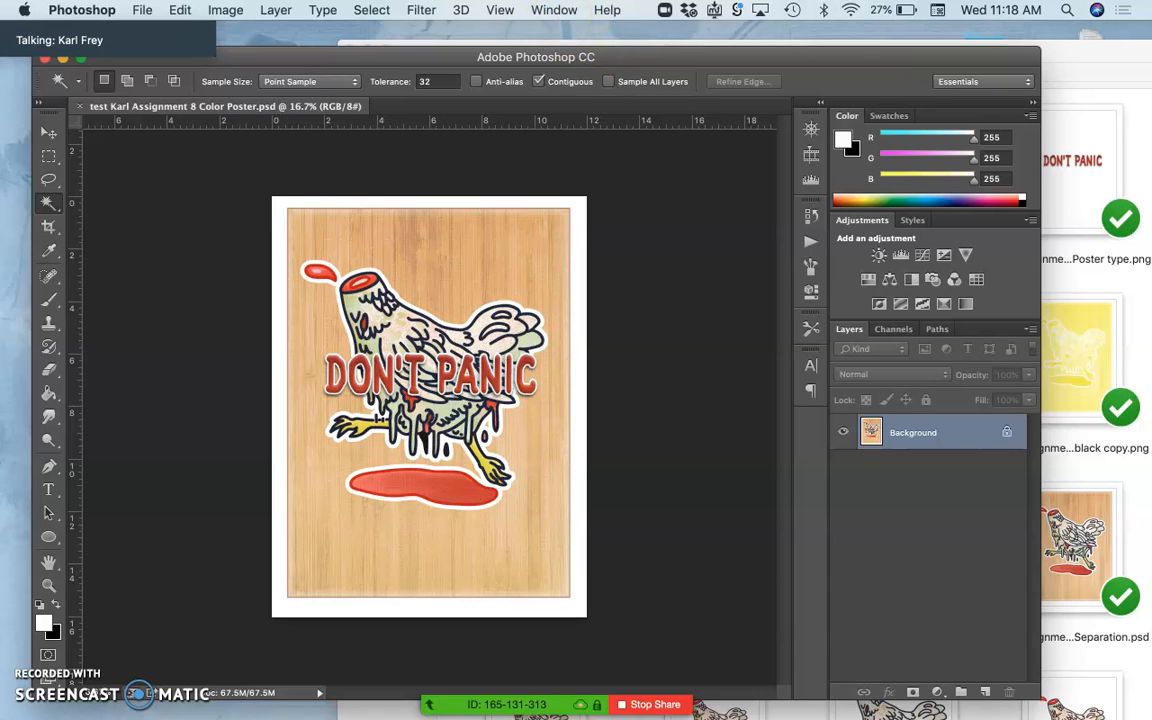
Show the Actions panel and select 'FULL RUN-UP F9 to view' in Karl's Customized Effects.
click(553, 9)
click(561, 121)
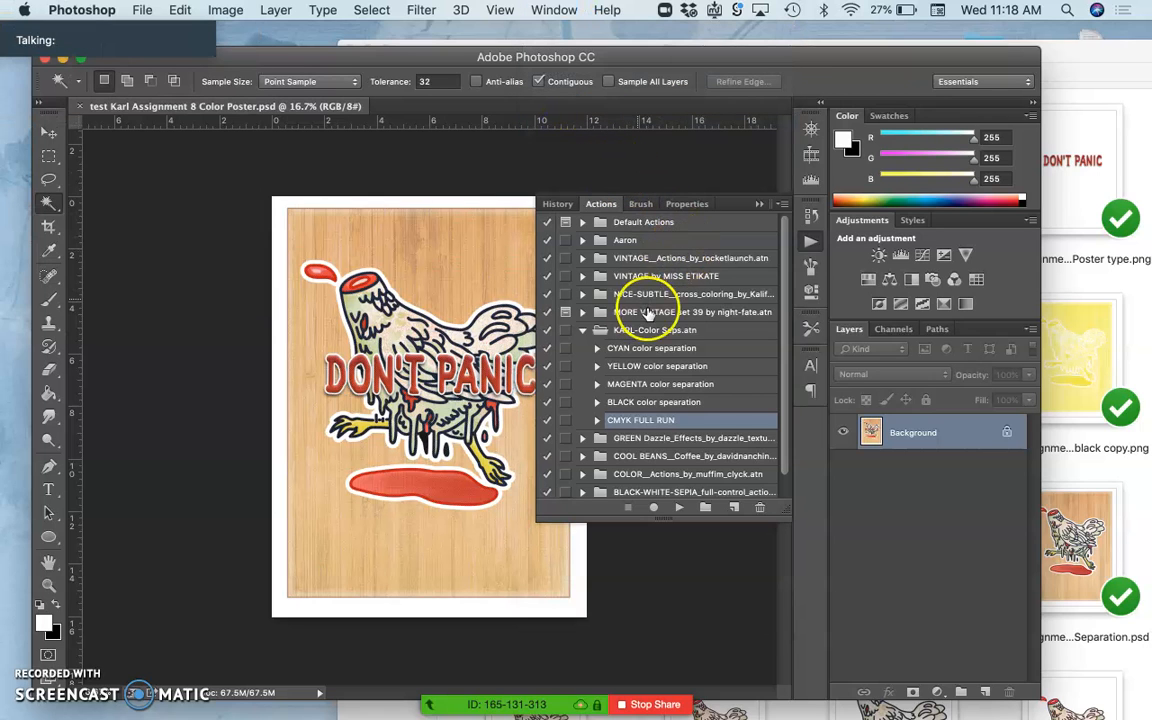
click(583, 330)
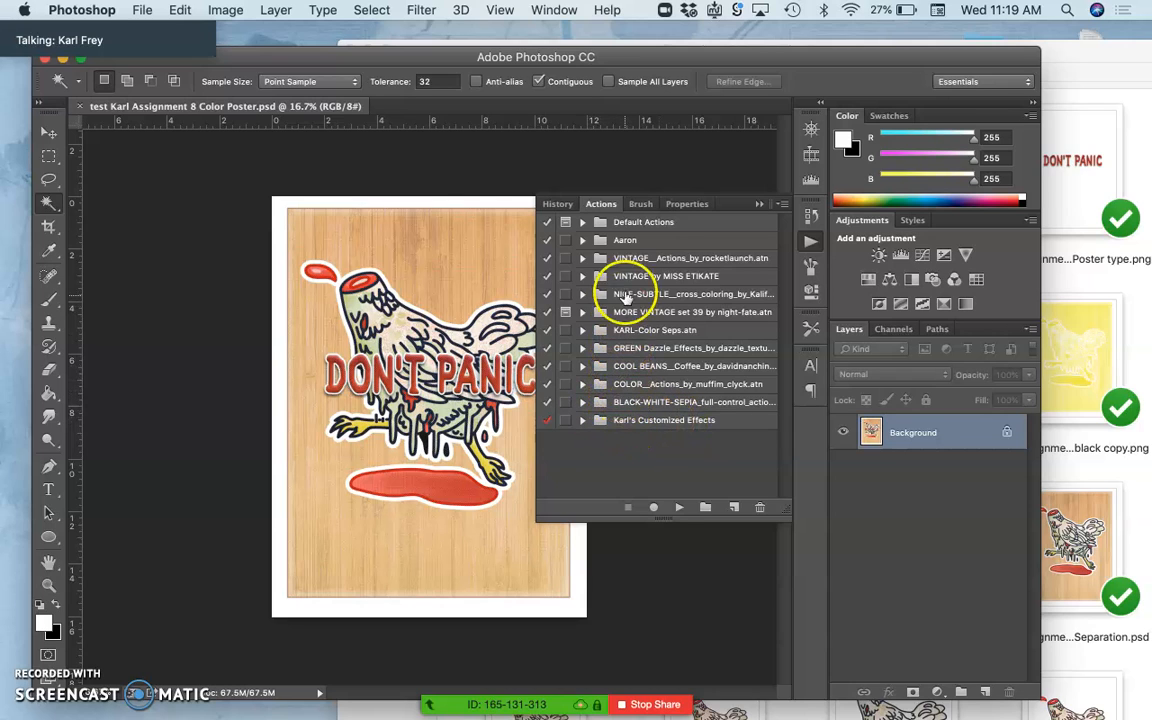
click(583, 420)
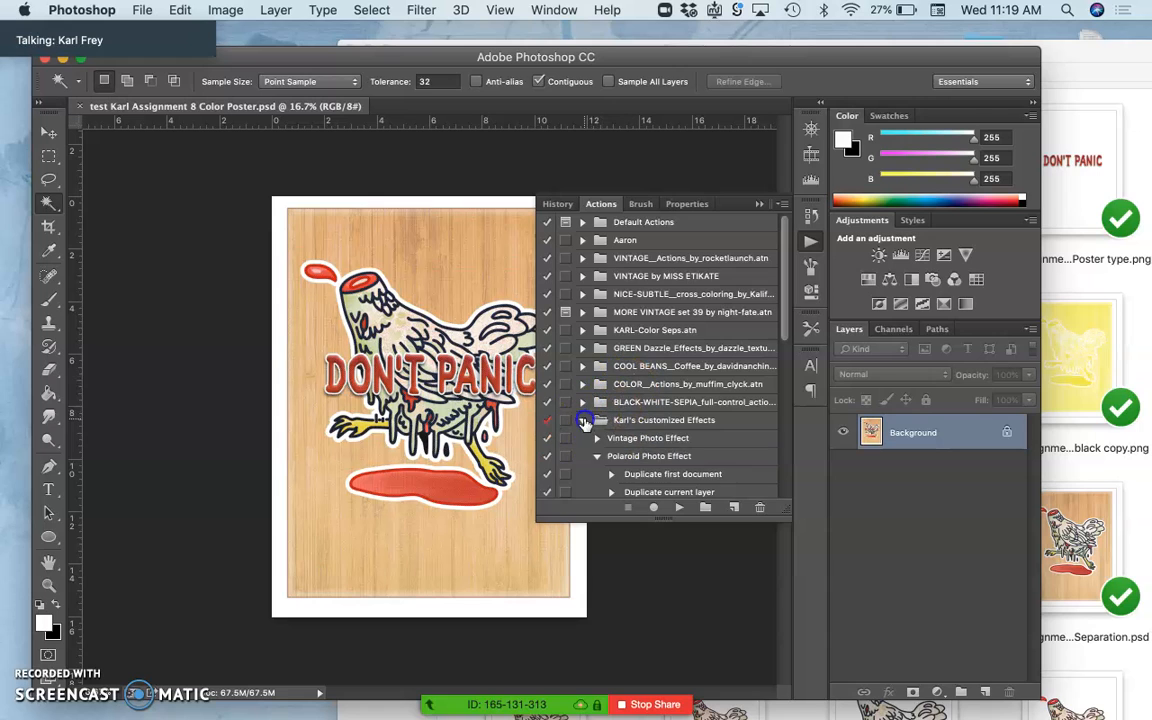
scroll(648, 456, down, 1)
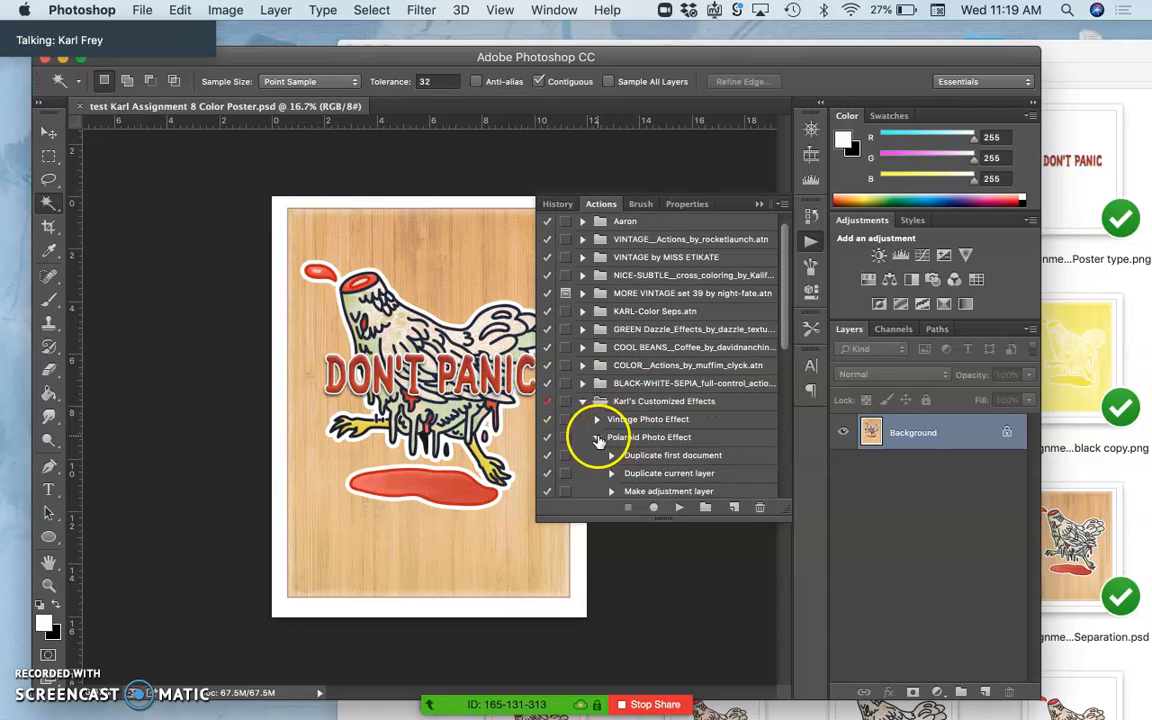
click(597, 437)
scroll(637, 455, down, 3)
scroll(637, 460, down, 2)
scroll(637, 462, down, 3)
scroll(637, 462, down, 2)
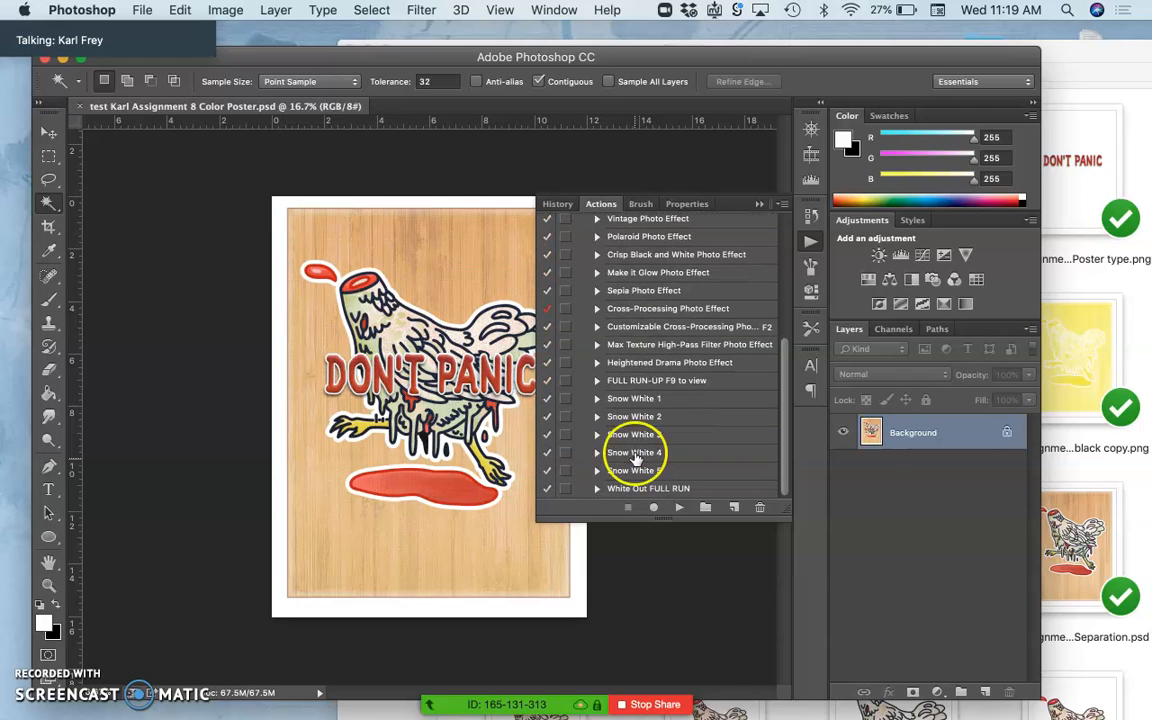
scroll(637, 390, up, 2)
scroll(637, 390, down, 2)
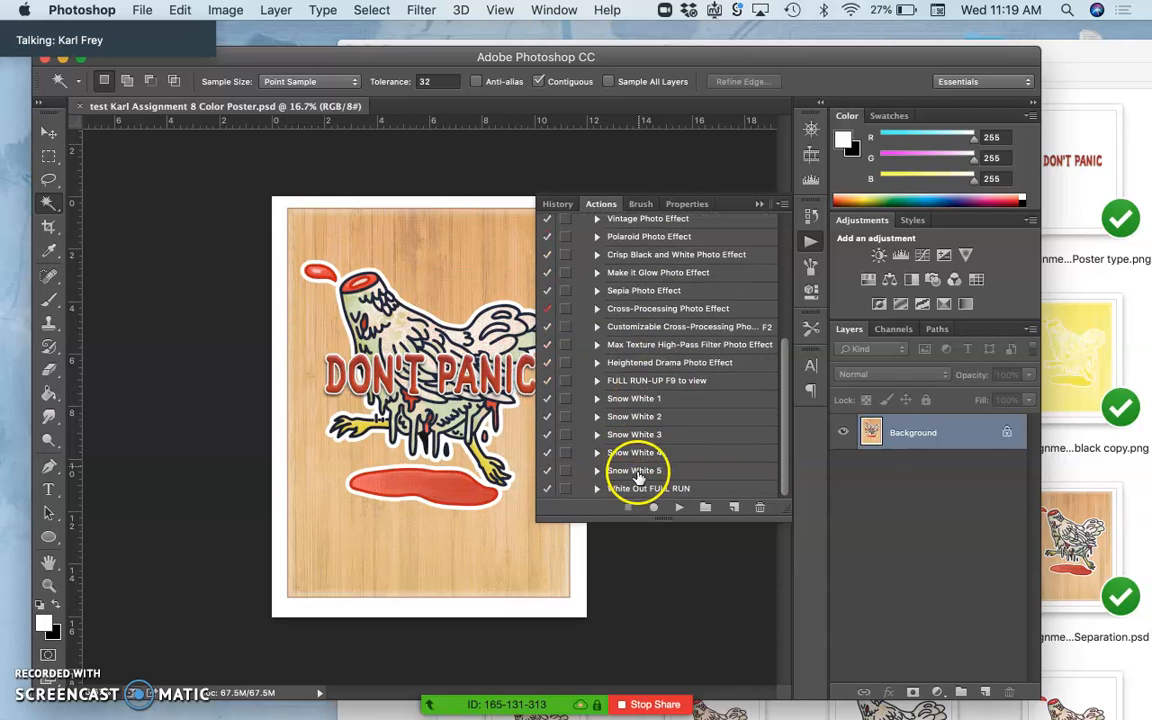
scroll(637, 383, up, 3)
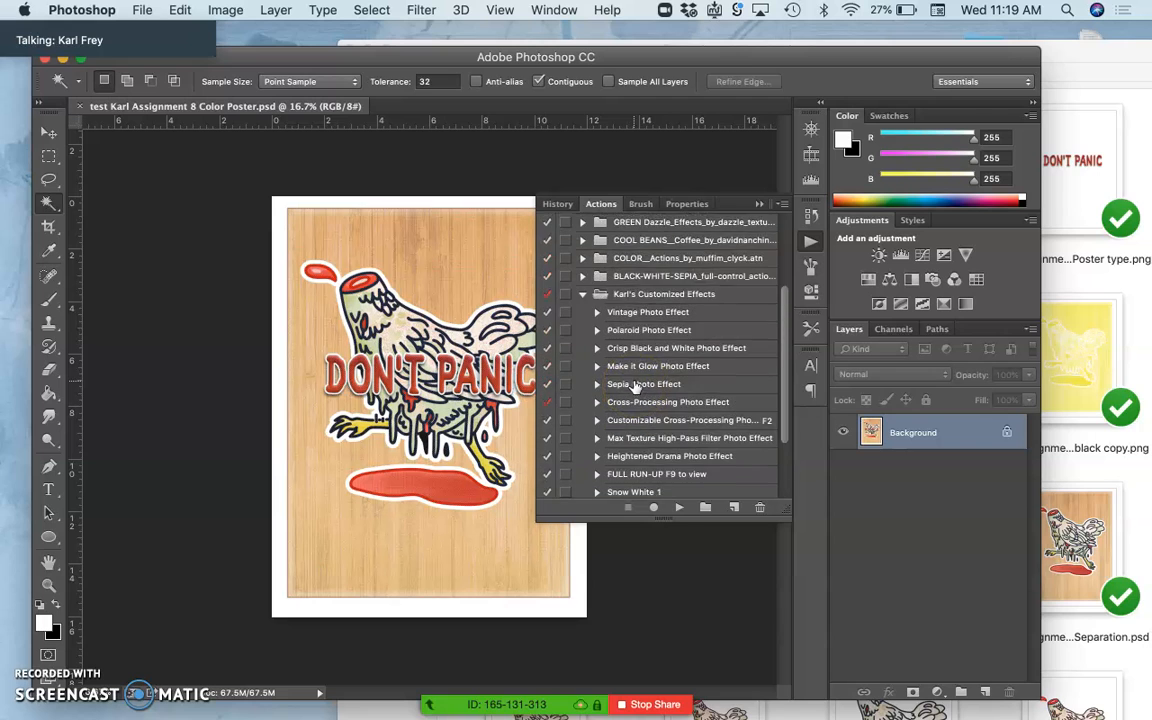
scroll(637, 383, up, 2)
scroll(635, 388, down, 3)
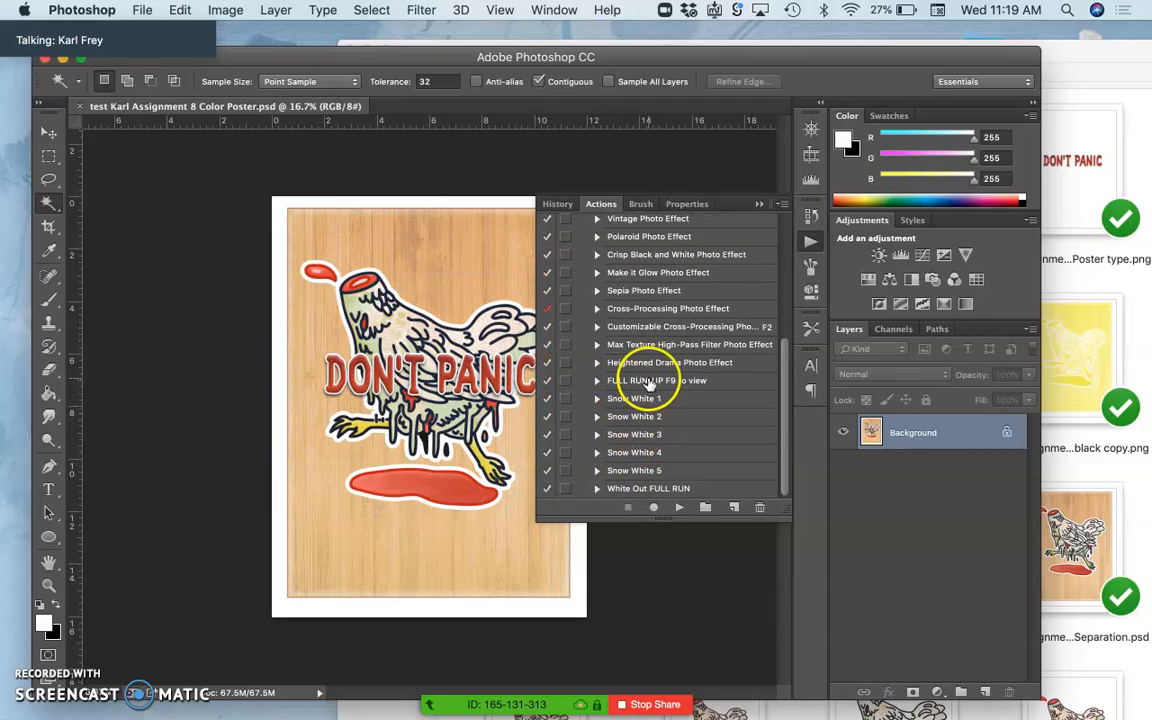
scroll(651, 385, up, 5)
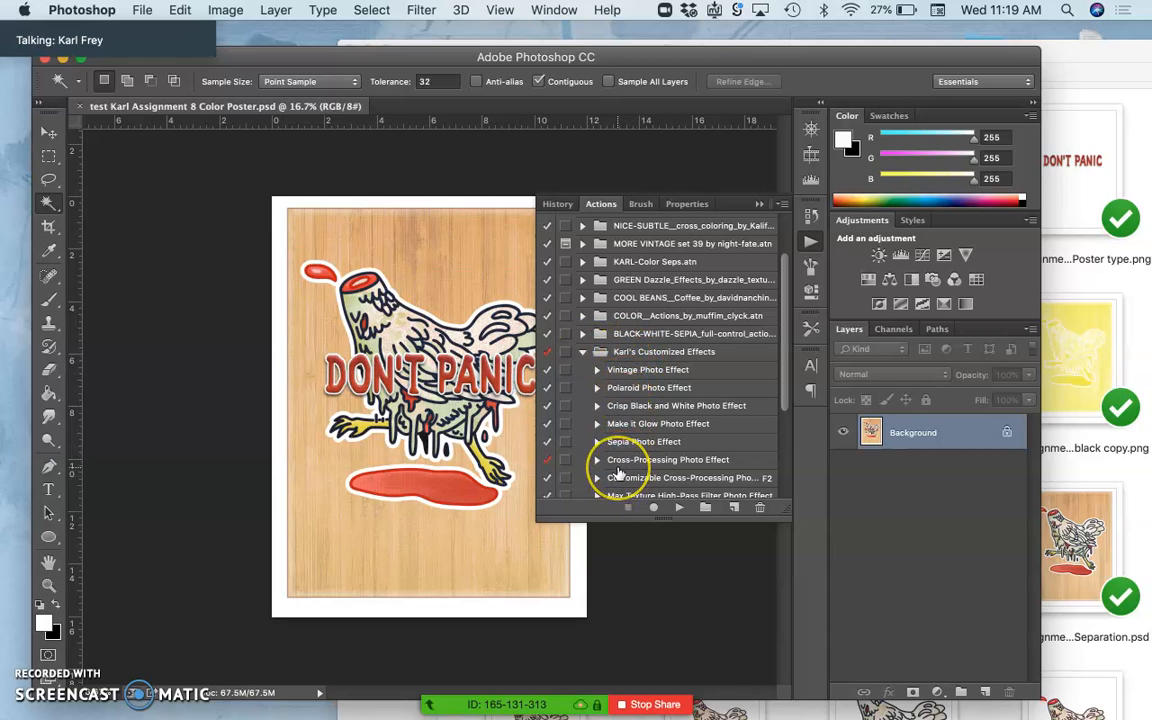
scroll(612, 478, down, 5)
scroll(620, 470, up, 5)
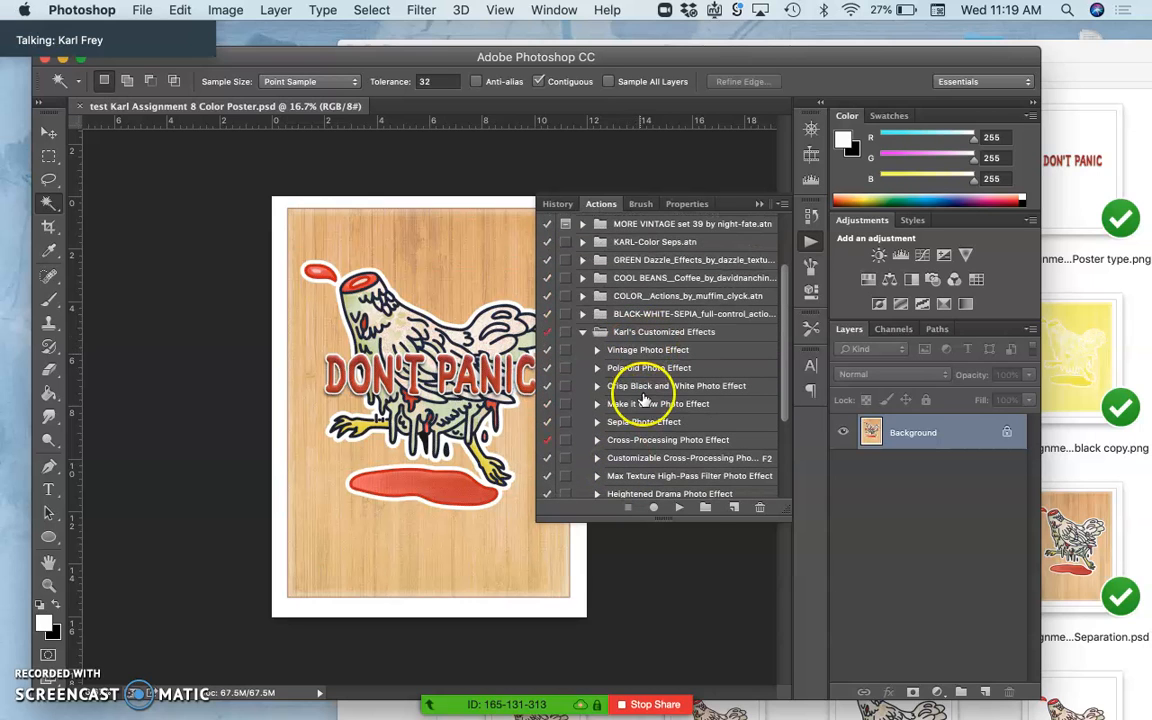
scroll(660, 390, down, 3)
scroll(670, 410, down, 2)
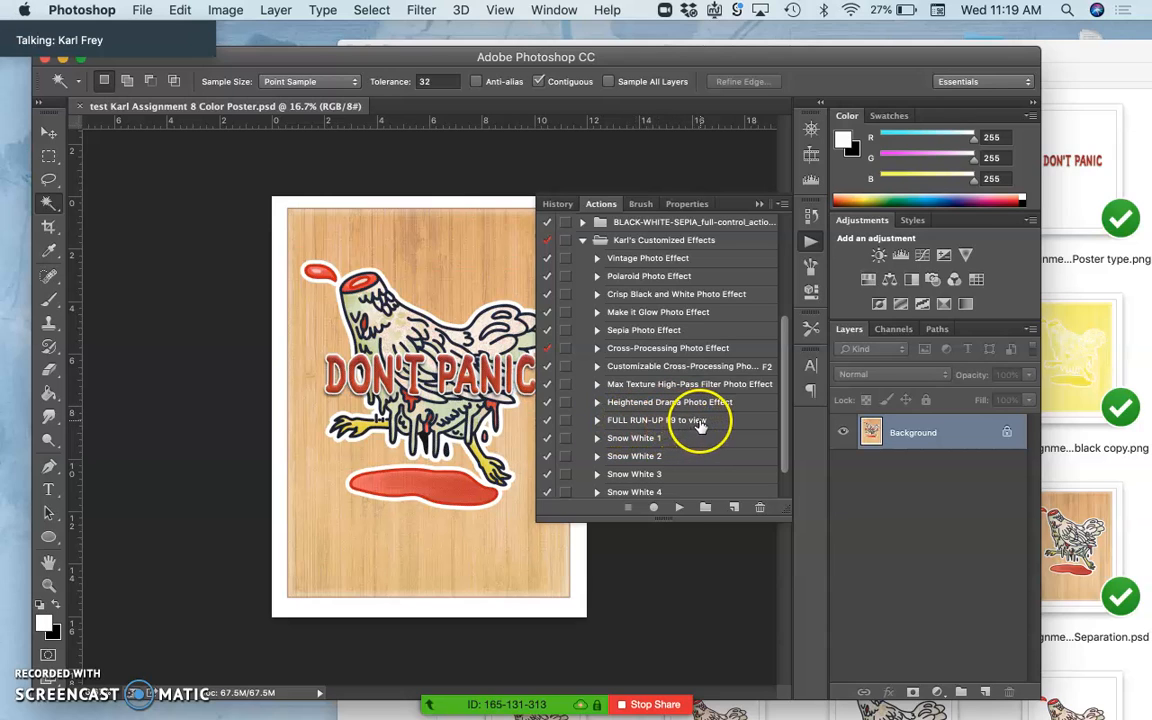
click(667, 420)
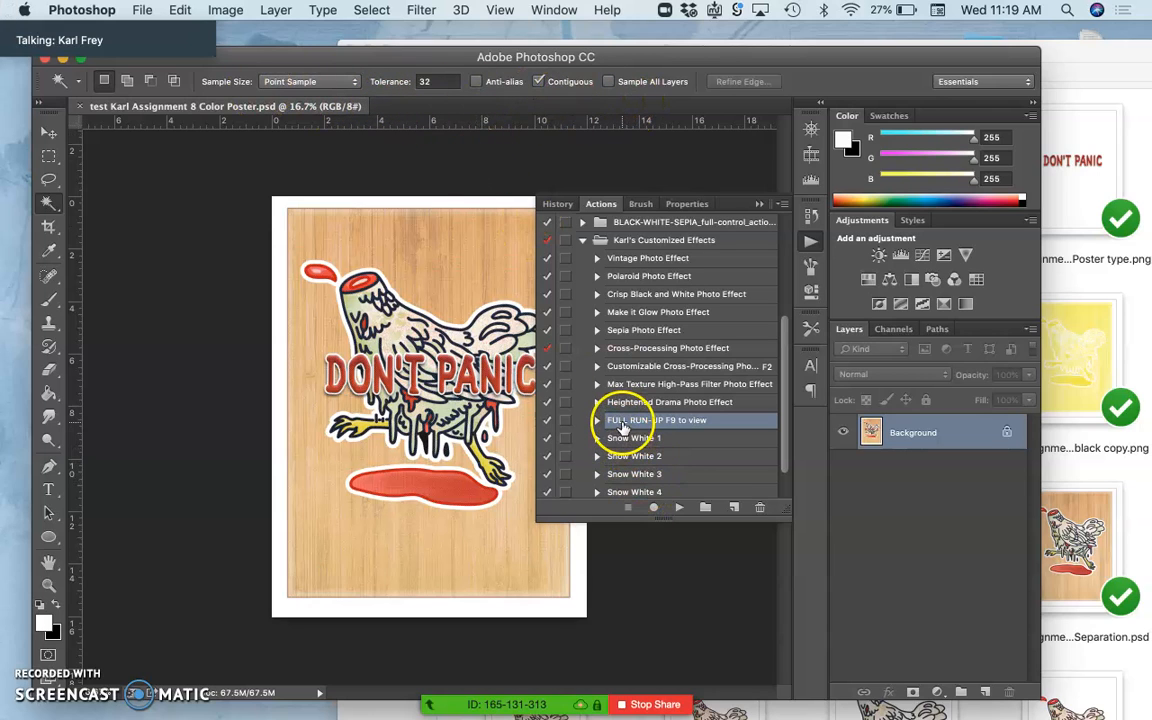
Play the FULL RUN-UP action to generate the photo-effect poster versions.
click(677, 508)
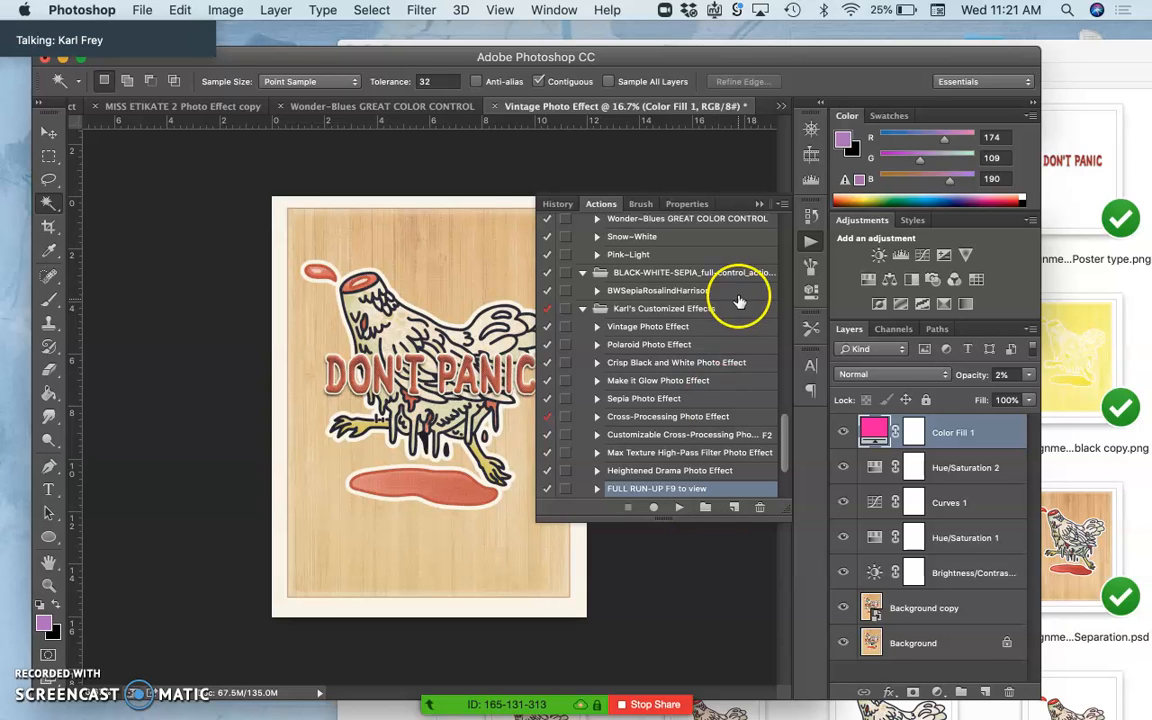
Review the Wonder-Blues and MISS ETIKATE 2 versions, then return to test Karl Assignment 8 Color Poster.psd.
click(759, 204)
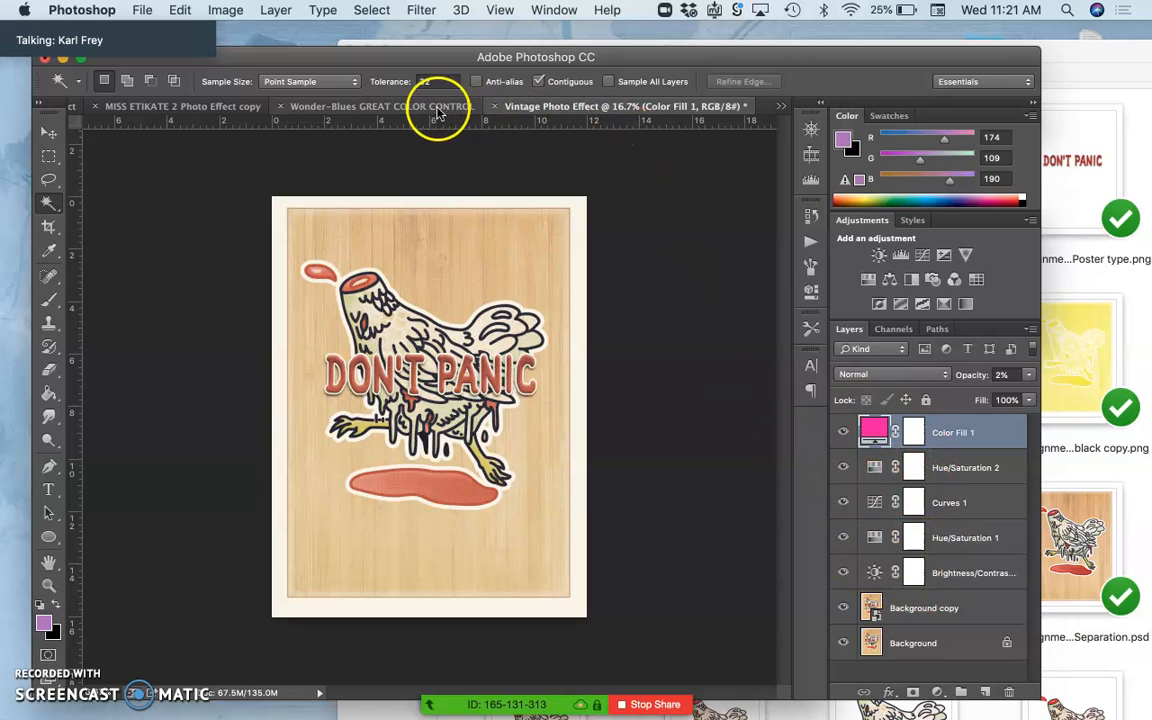
click(400, 106)
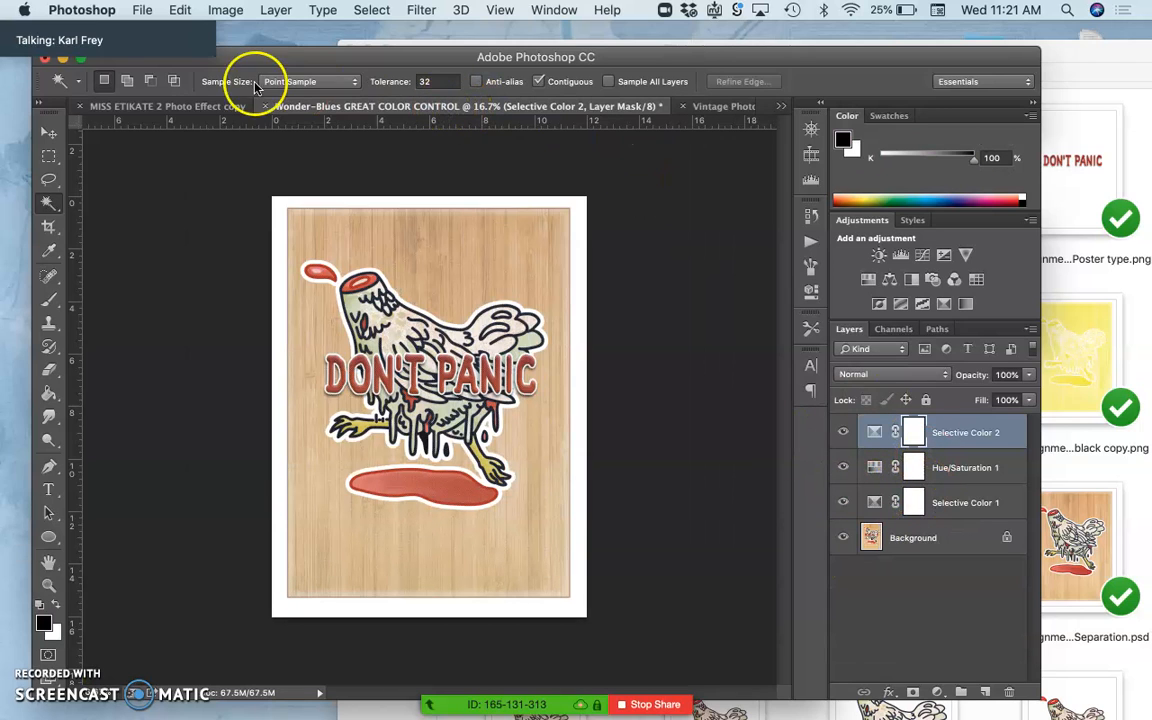
click(170, 106)
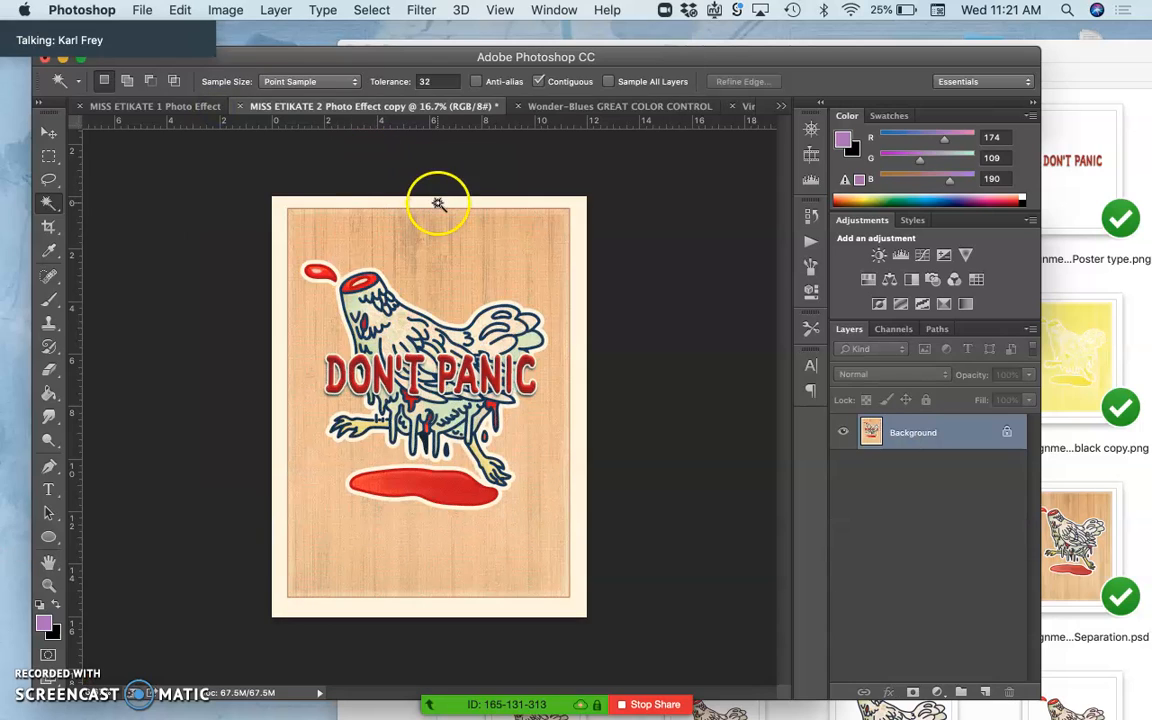
click(781, 108)
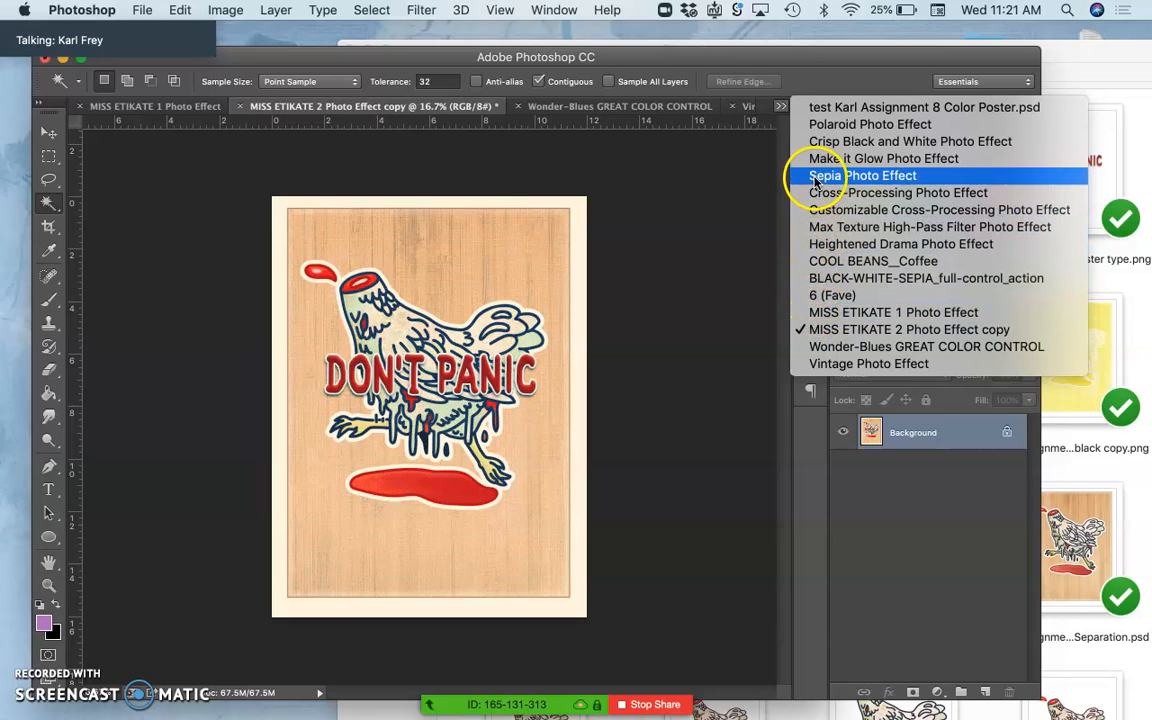
click(843, 107)
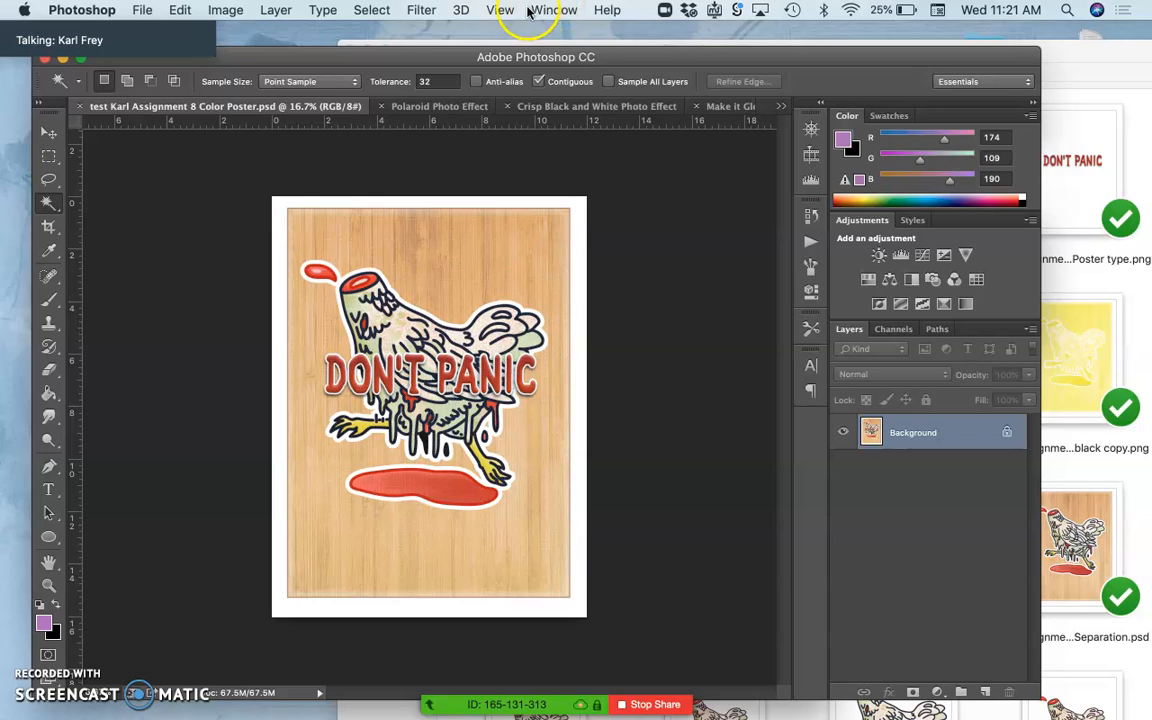
Float all documents into separate windows and show every poster version side by side.
click(545, 10)
mouse_move(565, 31)
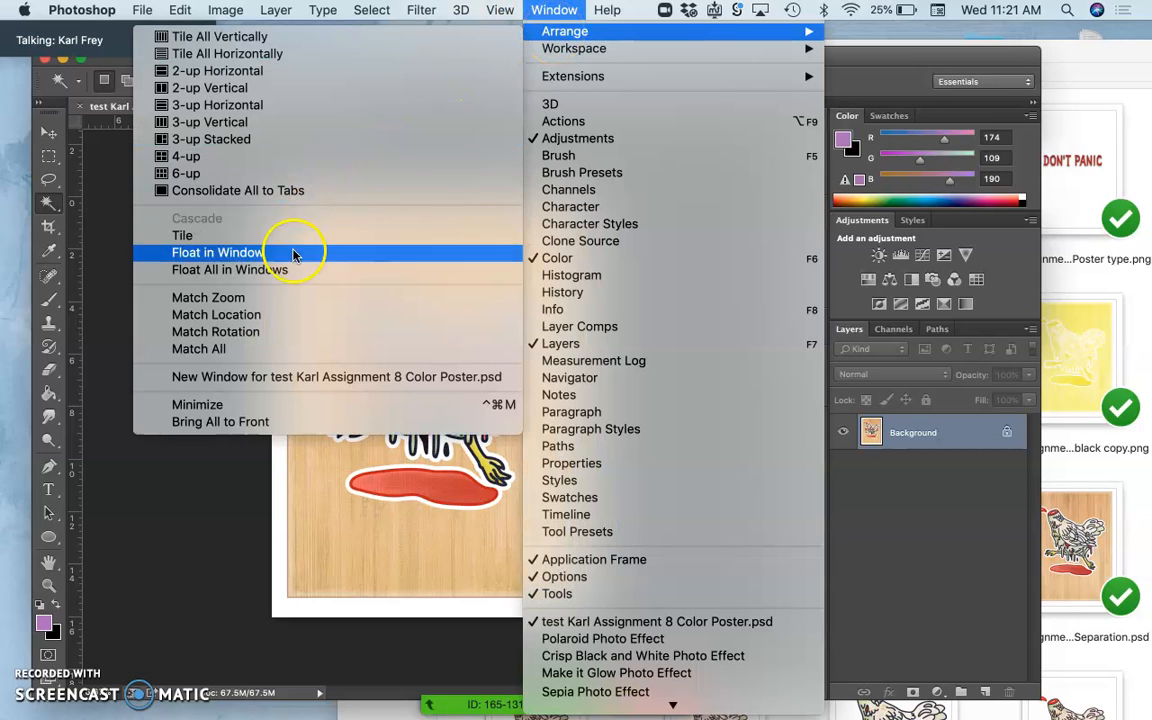
click(278, 271)
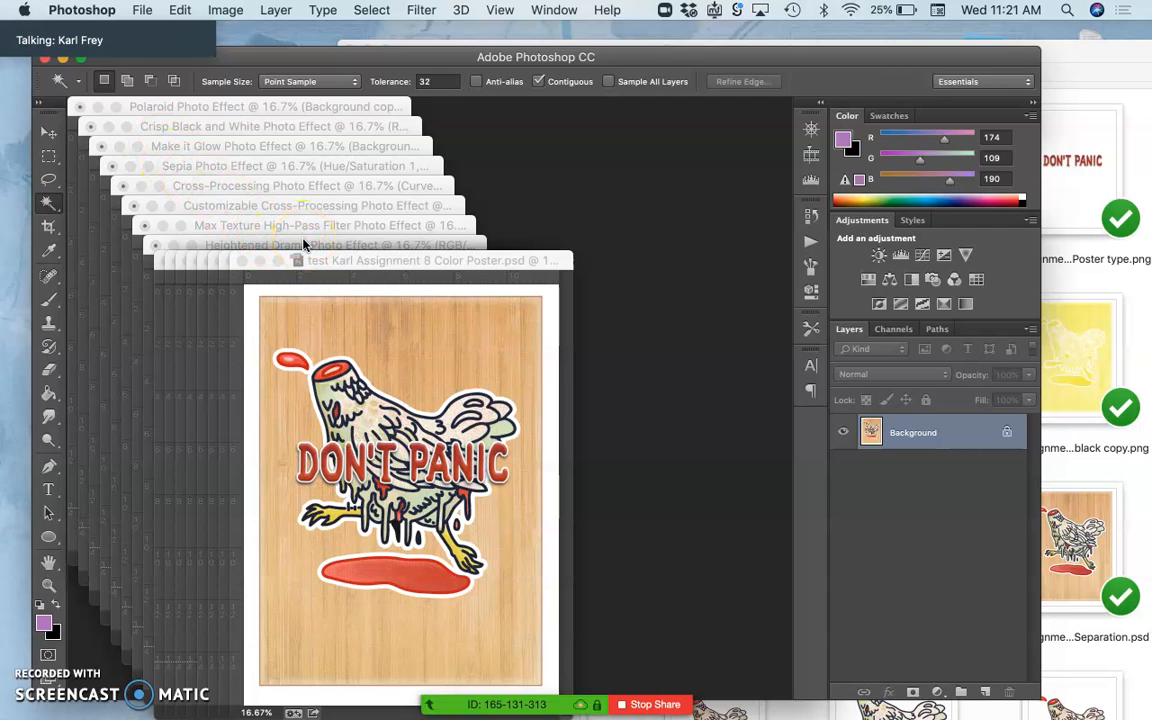
key(ctrl+Down)
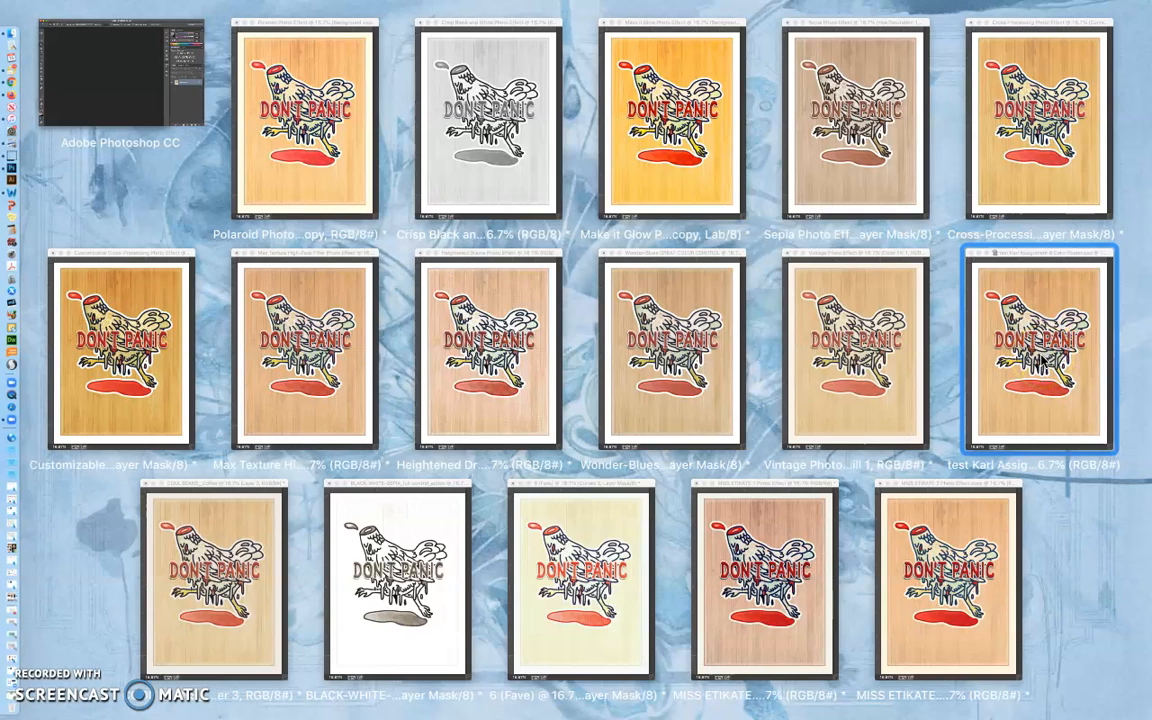
Minimize the Color Poster window and step through the open-document overview toward Vintage Photo Effect.
click(1040, 360)
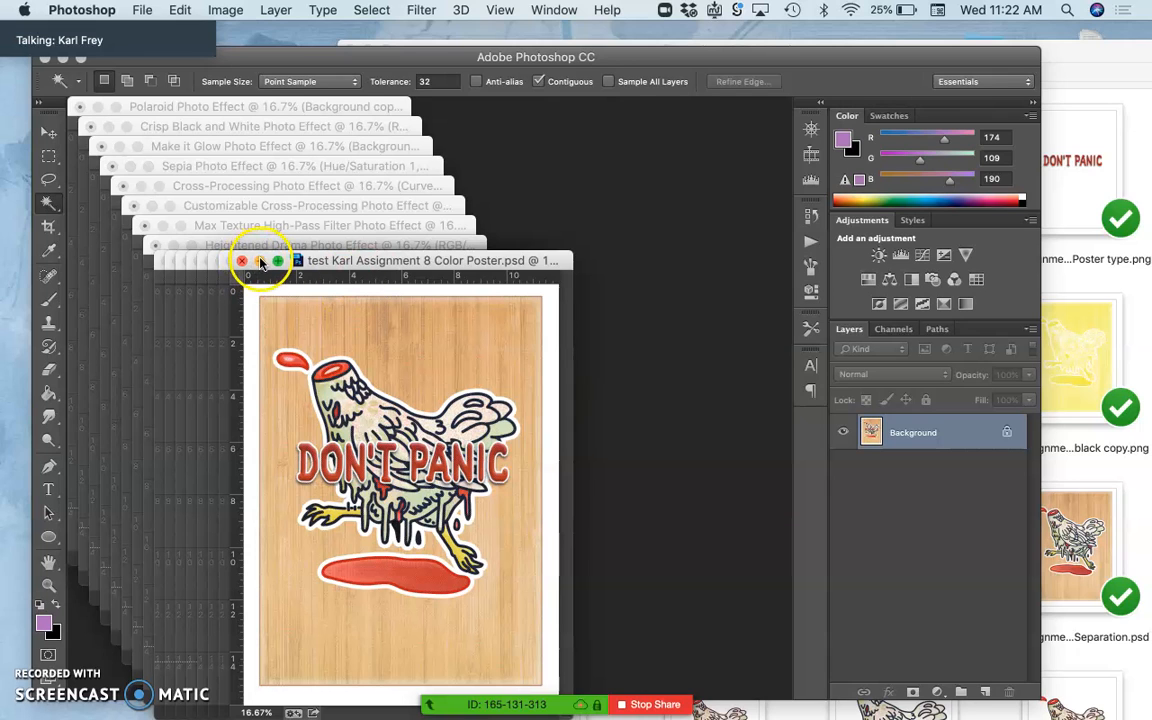
click(260, 261)
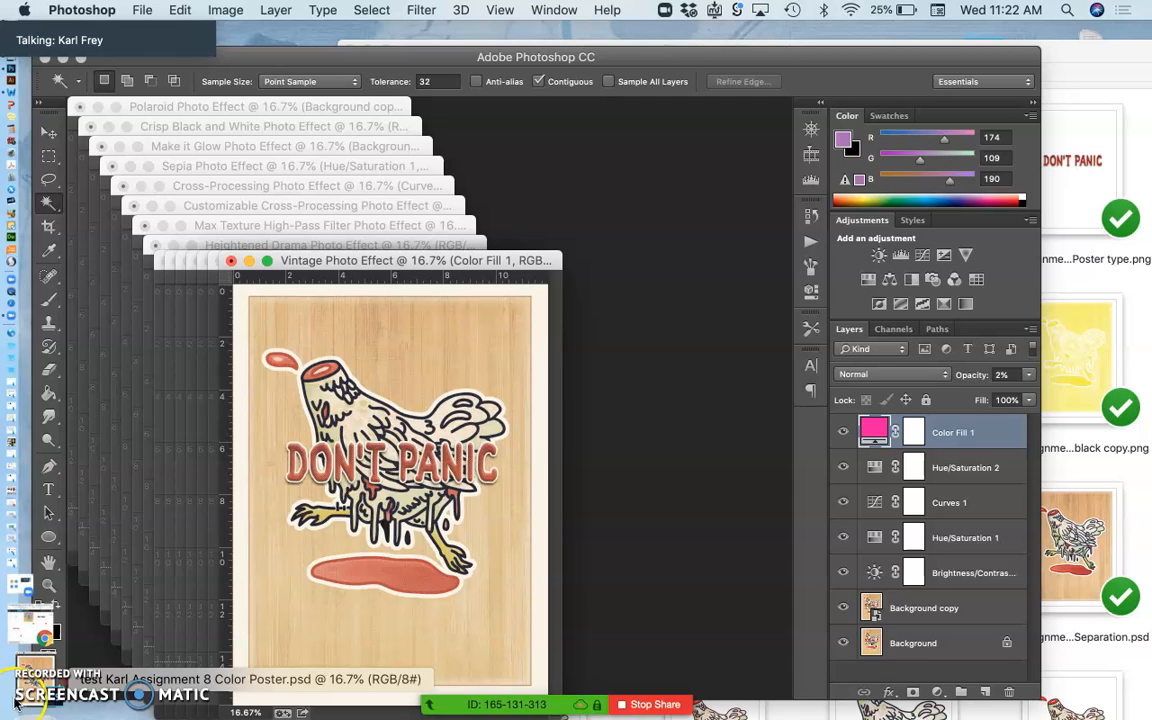
key(ctrl+Down)
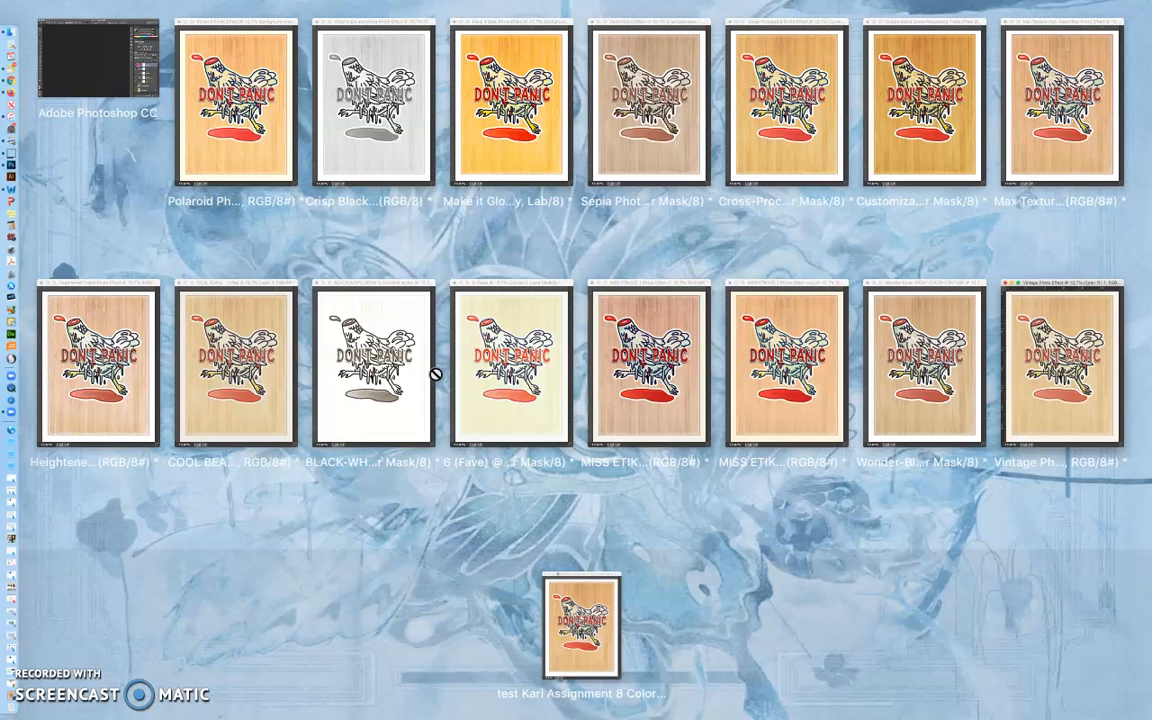
key(Left)
key(Left)
key(Left)
key(Up)
key(Right)
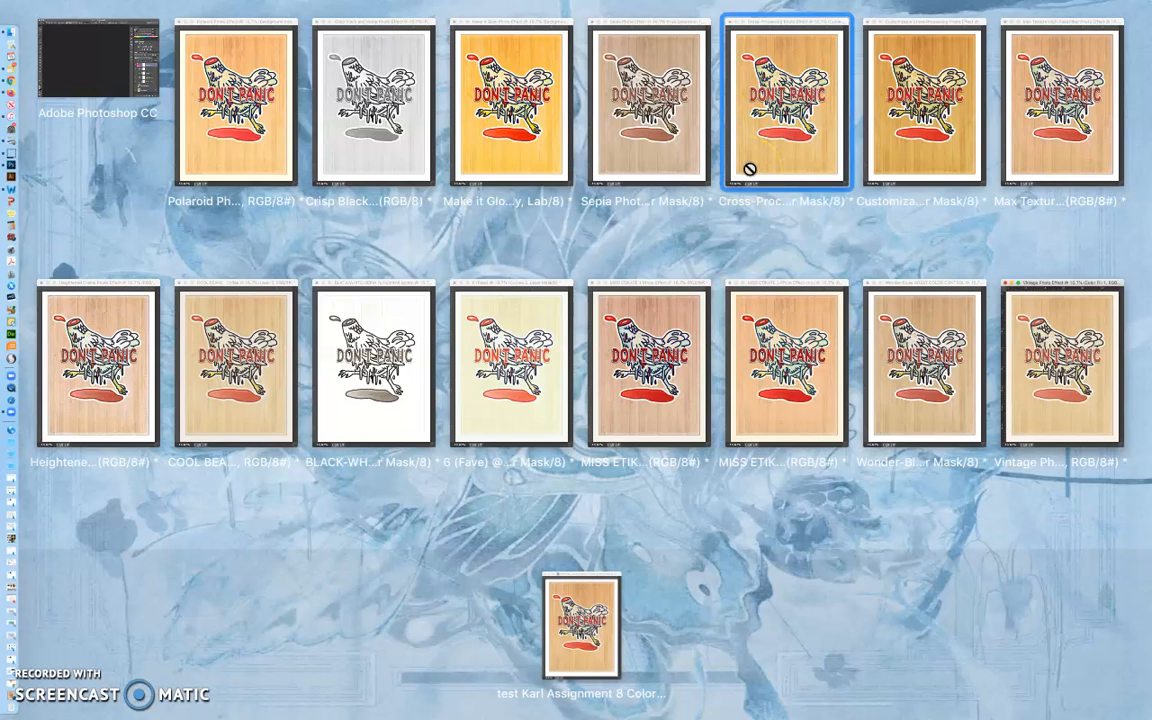
Set Heightened Drama and Wonder-Blues aside and close Vintage Photo Effect without saving.
click(643, 239)
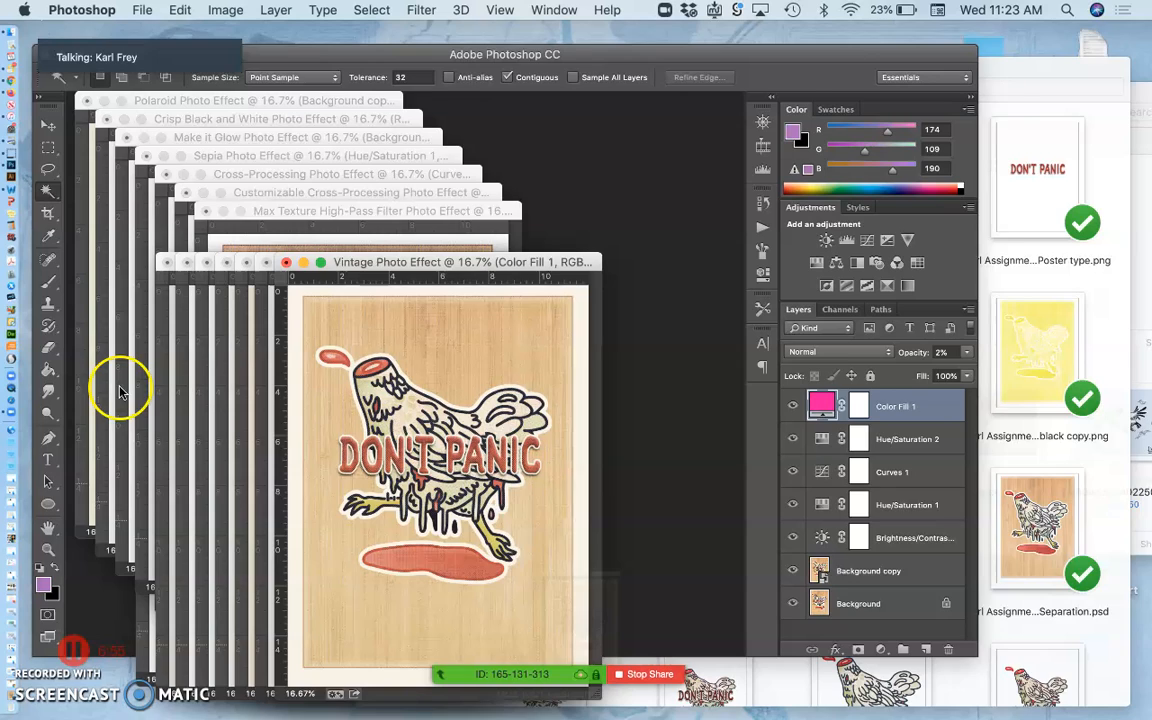
click(118, 388)
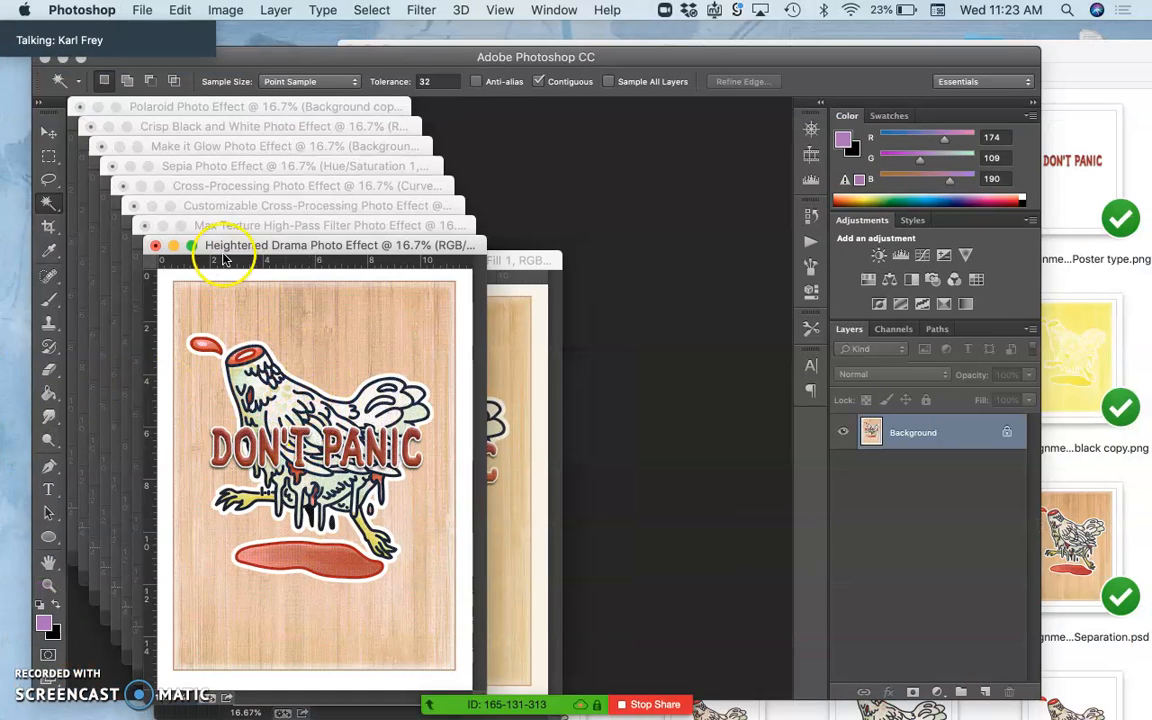
click(173, 246)
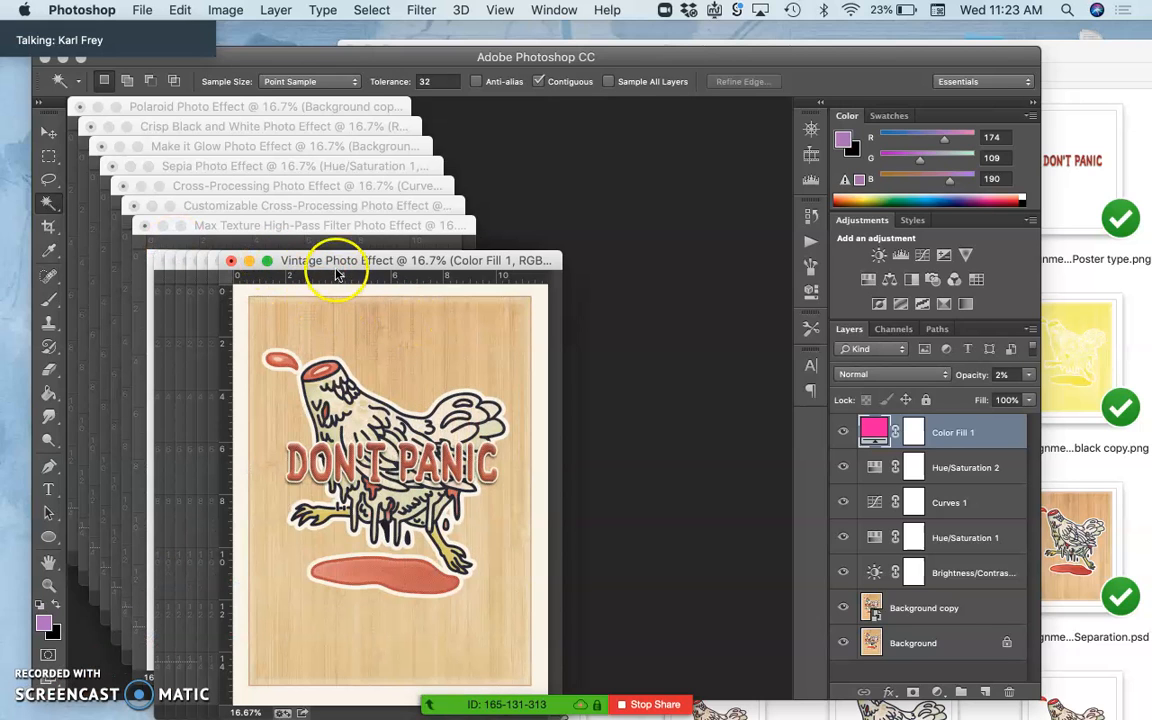
drag(347, 260, 530, 183)
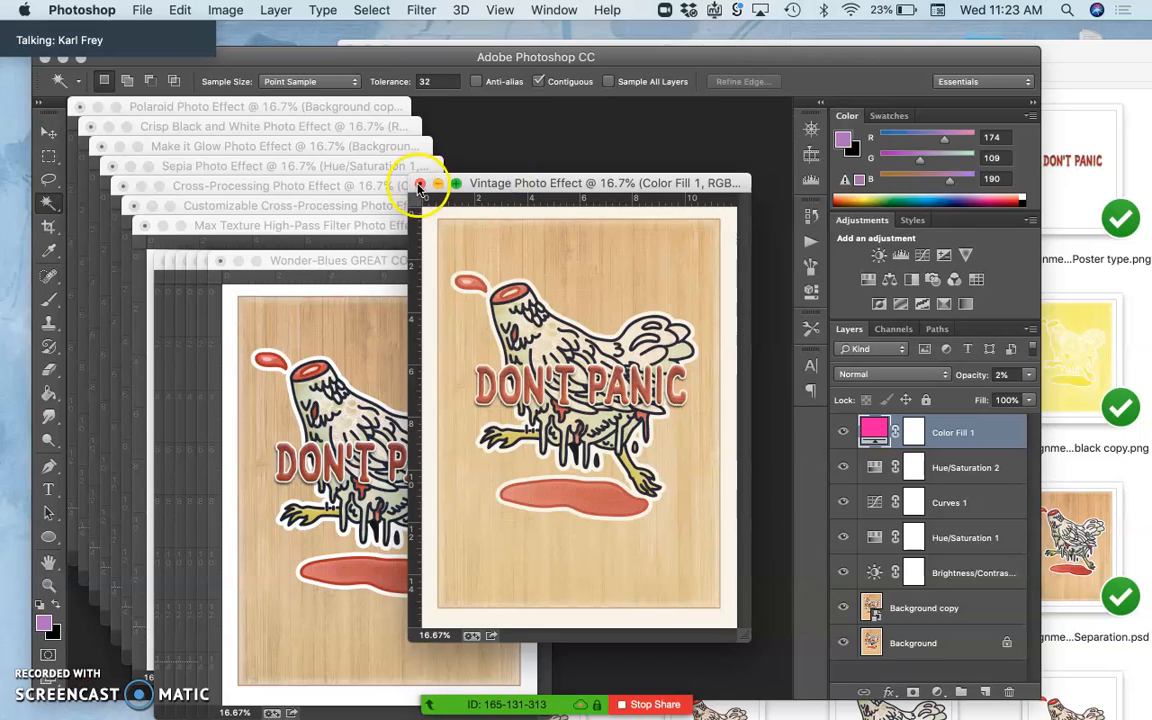
click(420, 186)
click(510, 271)
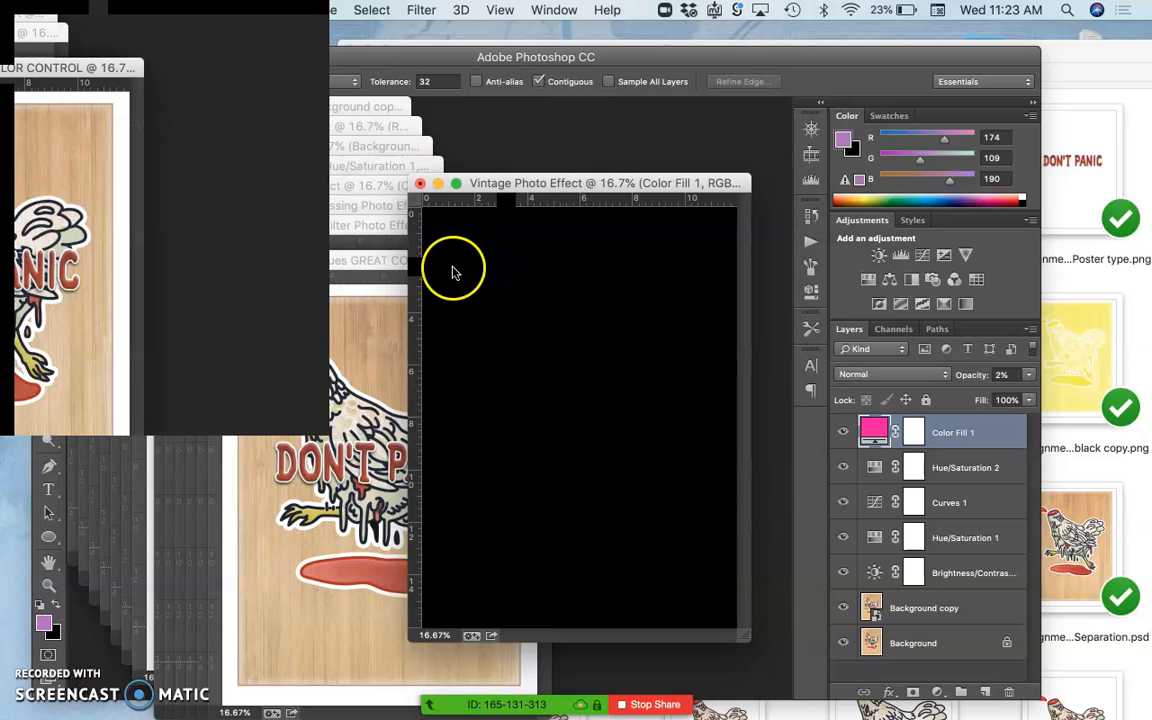
drag(395, 262, 607, 145)
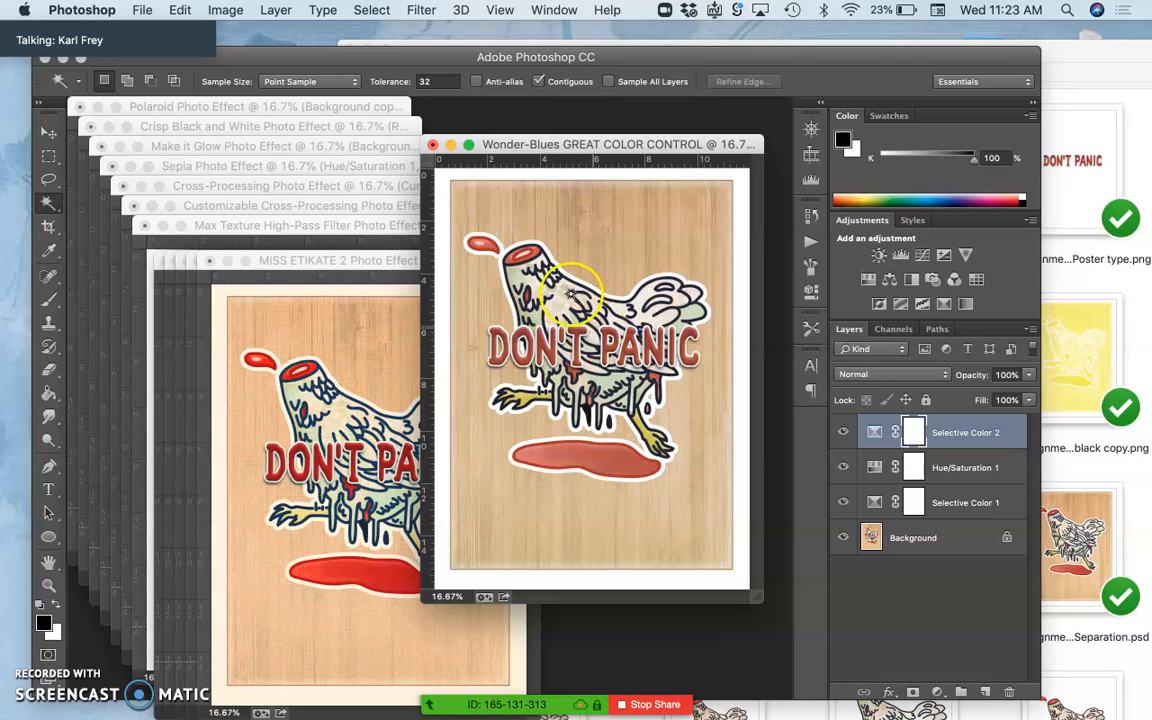
click(432, 145)
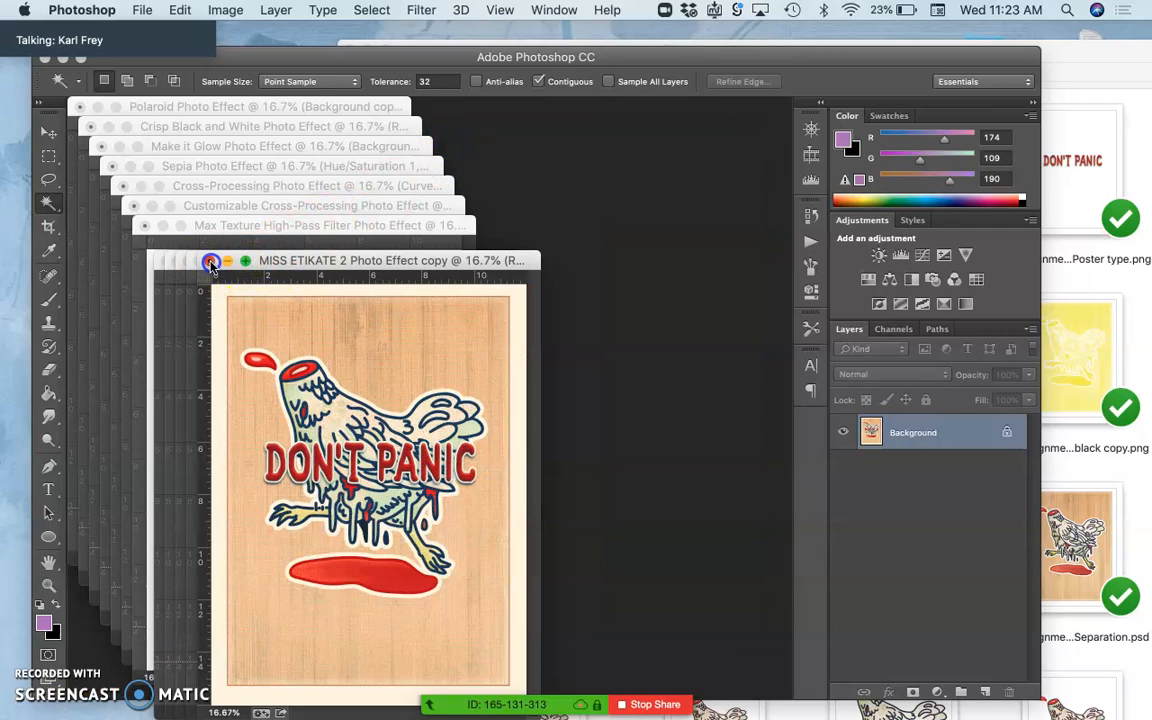
Close MISS ETIKATE 2, MISS ETIKATE 1, 6 (Fave), BLACK-WHITE-SEPIA and COOL BEANS without saving.
click(210, 261)
click(505, 272)
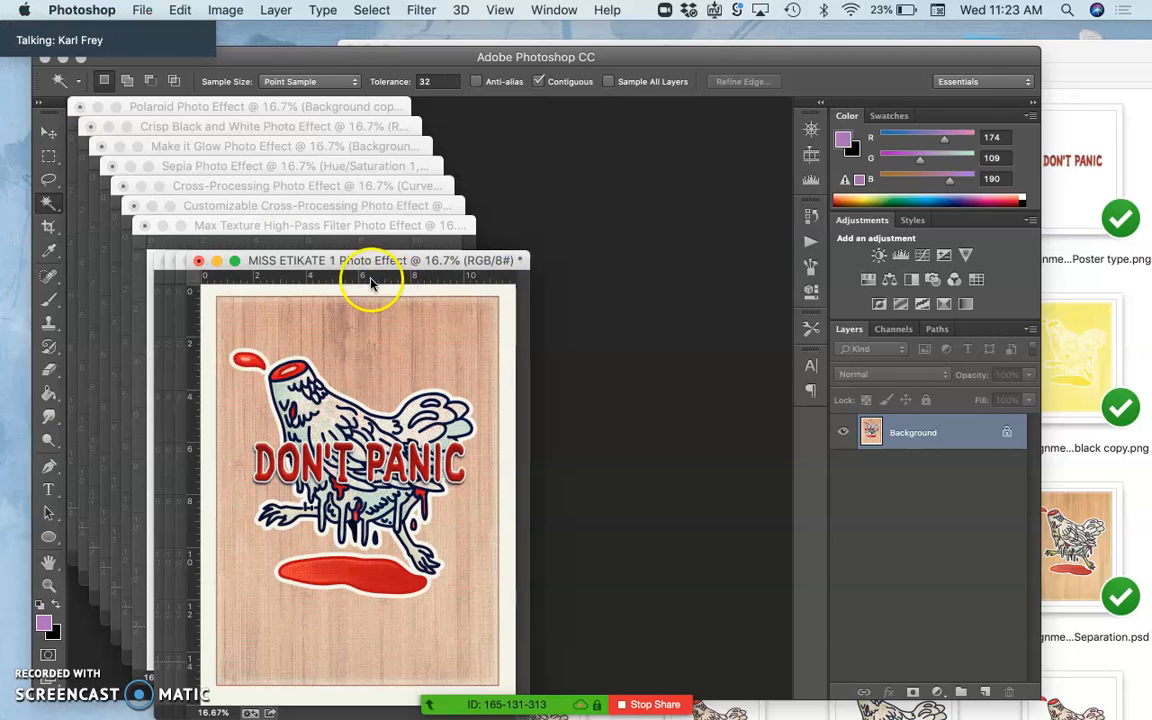
click(200, 263)
click(528, 272)
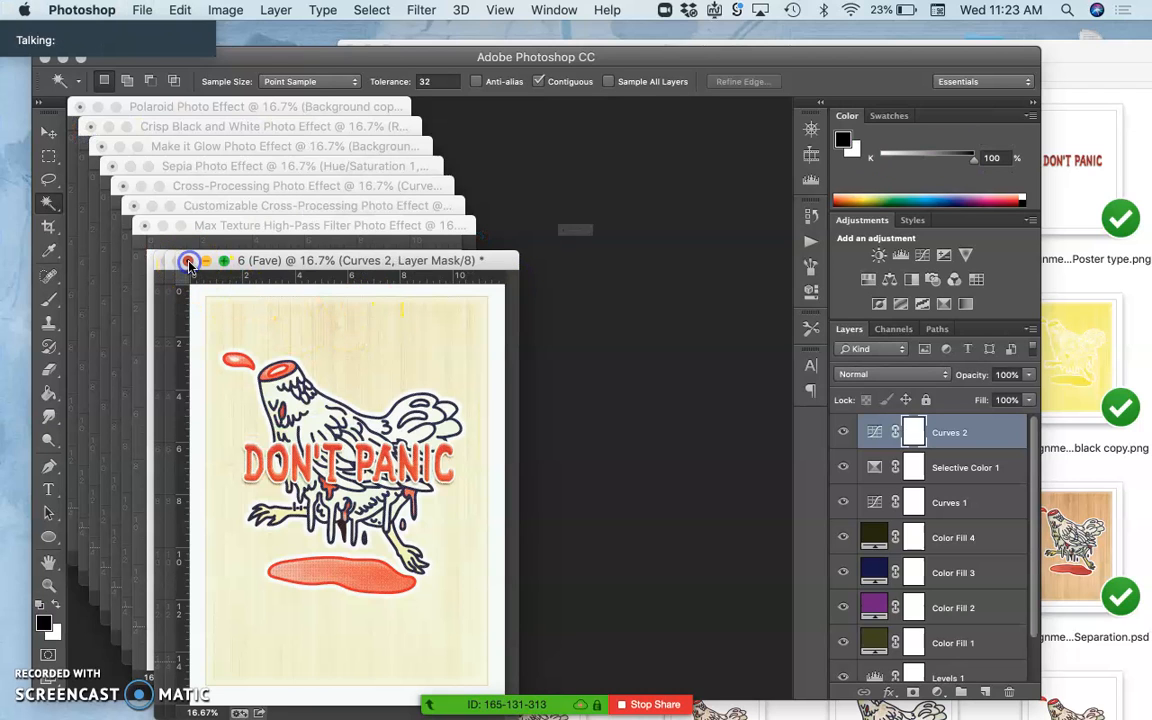
click(188, 262)
click(485, 272)
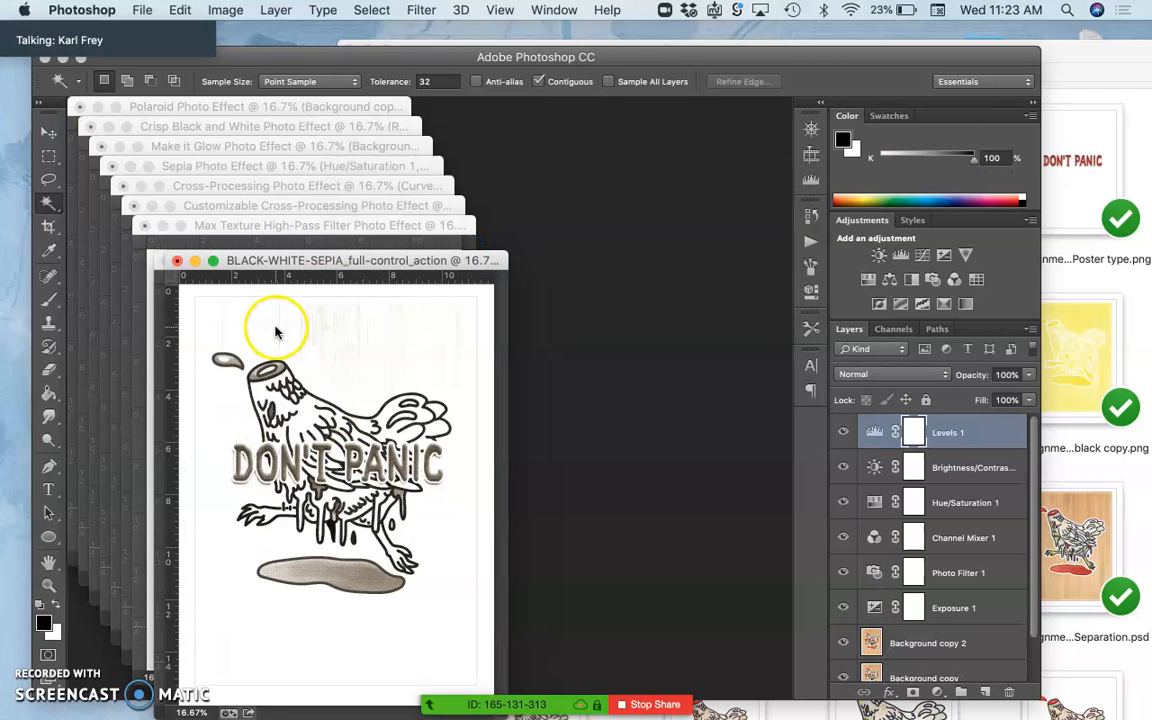
click(177, 262)
click(487, 274)
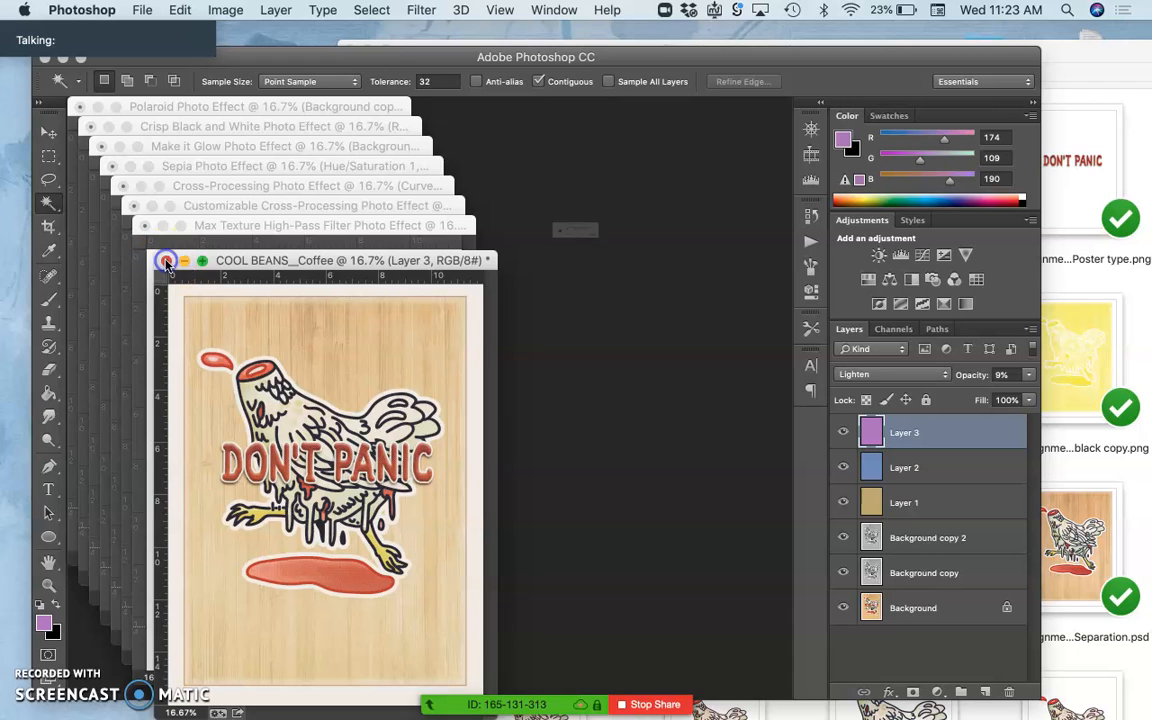
click(167, 261)
click(512, 272)
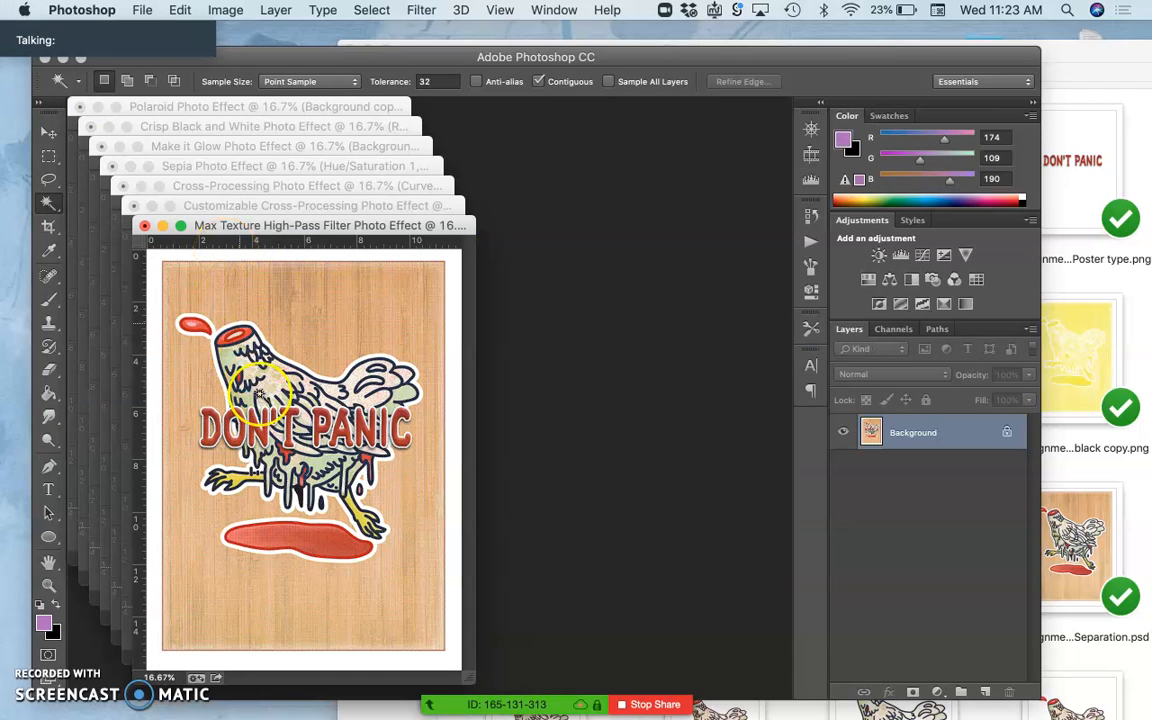
Set Max Texture aside and close both Cross-Processing, Sepia, Make it Glow, Crisp Black and White and Polaroid unsaved.
click(145, 225)
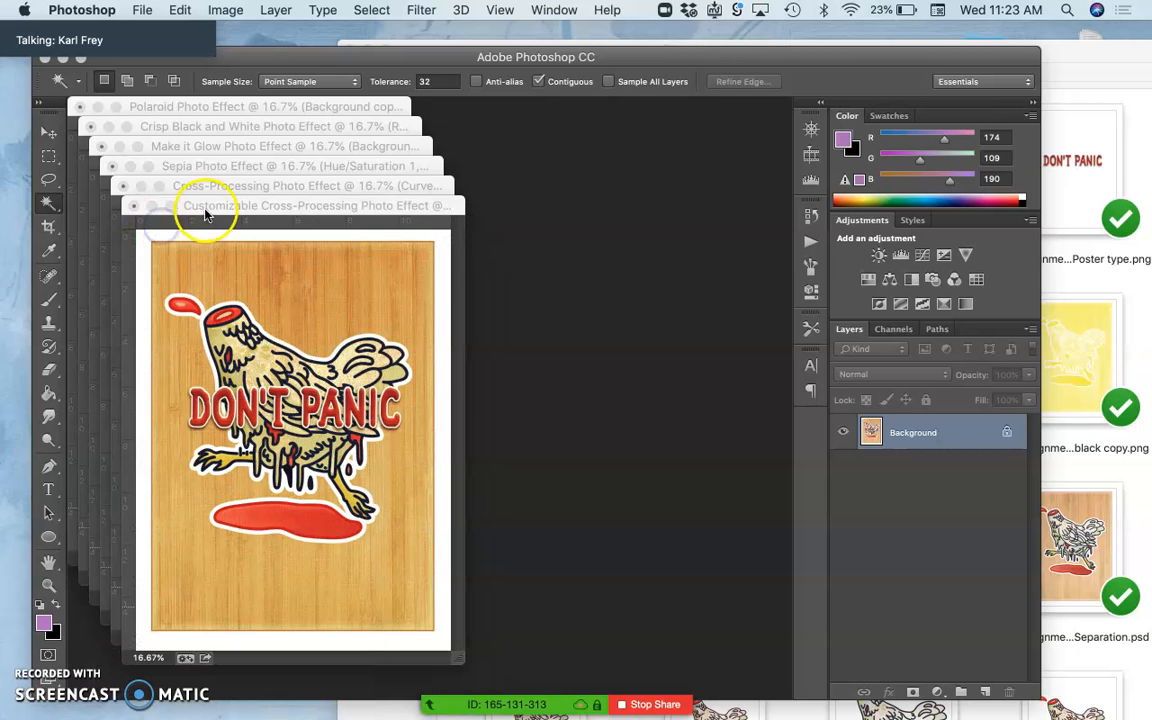
click(134, 206)
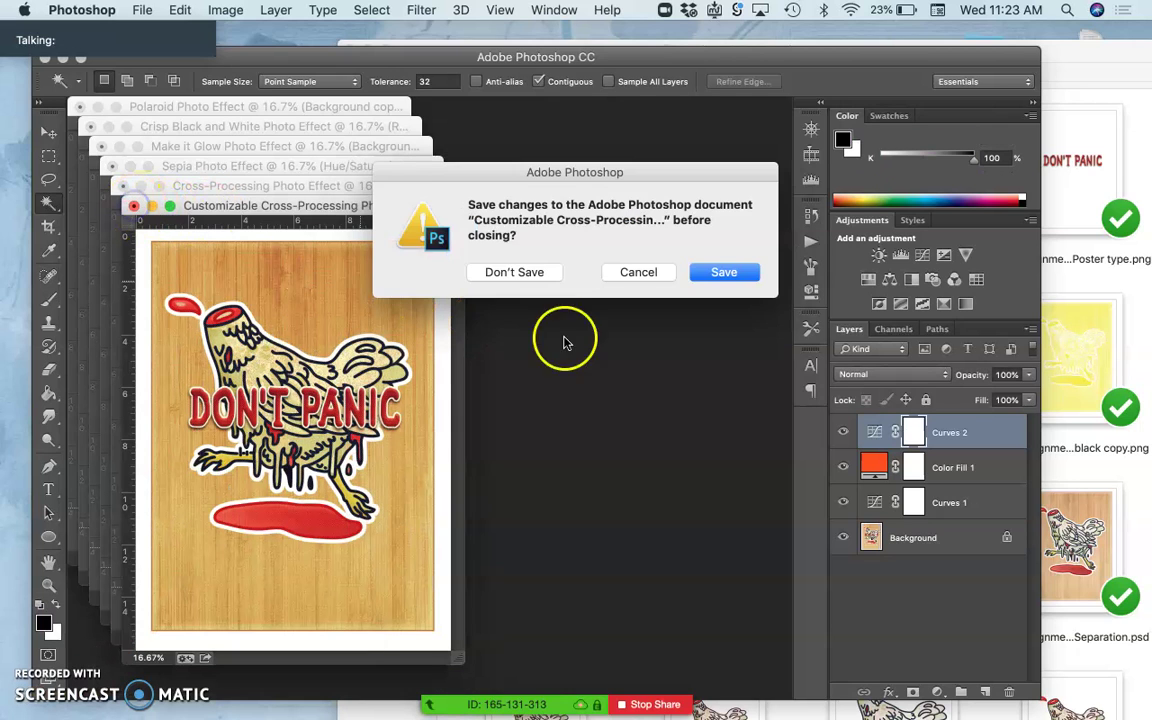
click(516, 272)
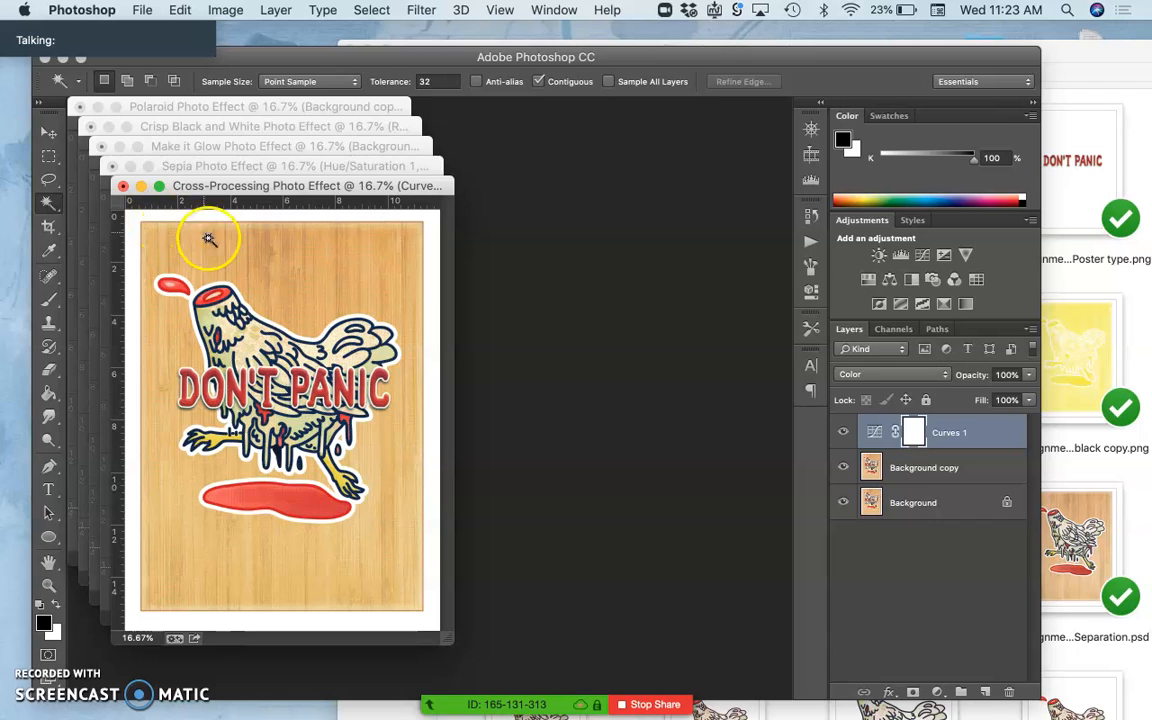
click(121, 186)
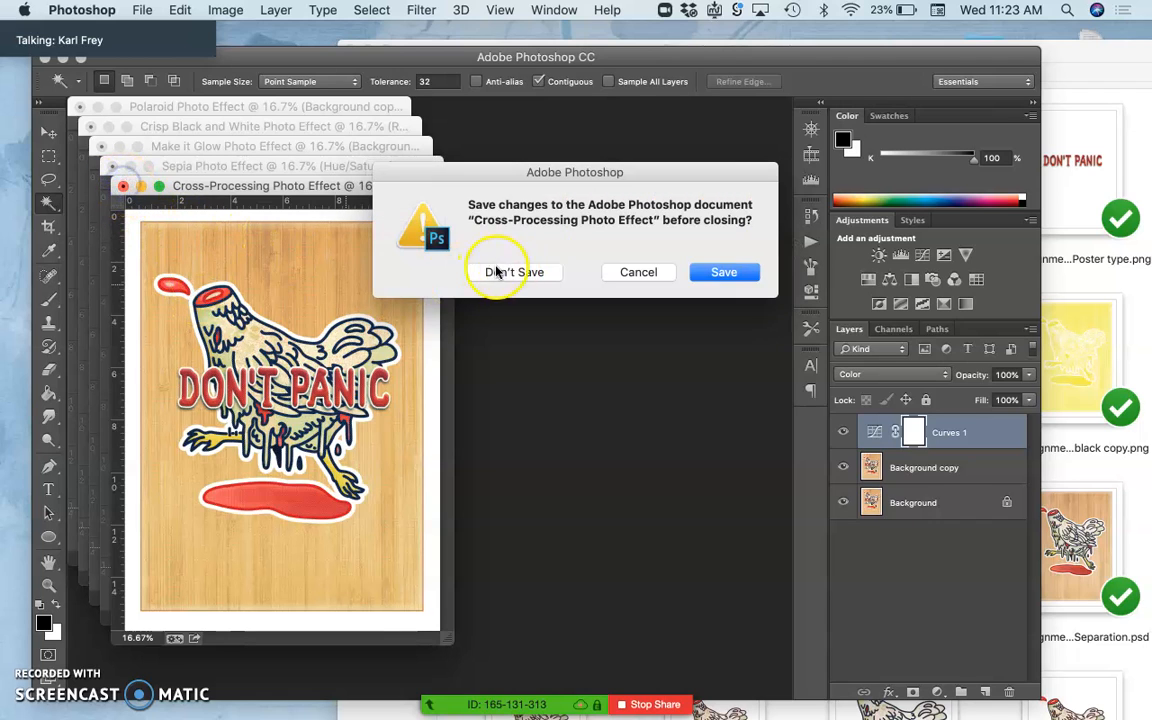
click(516, 272)
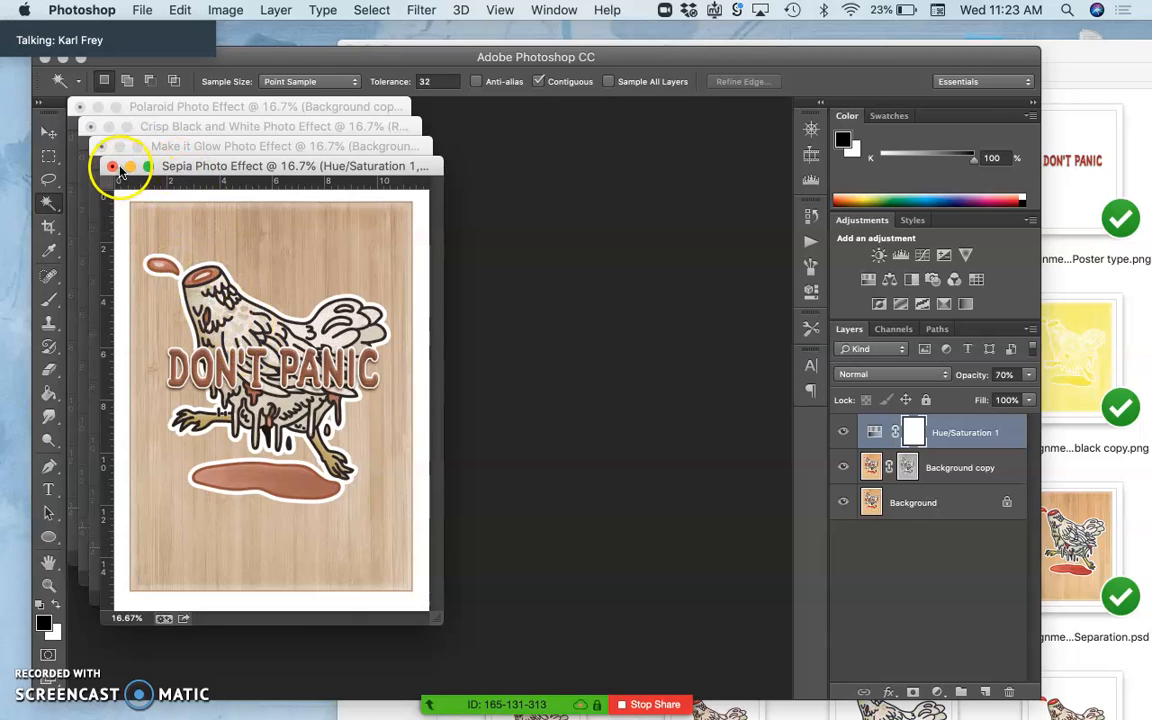
click(112, 166)
click(514, 272)
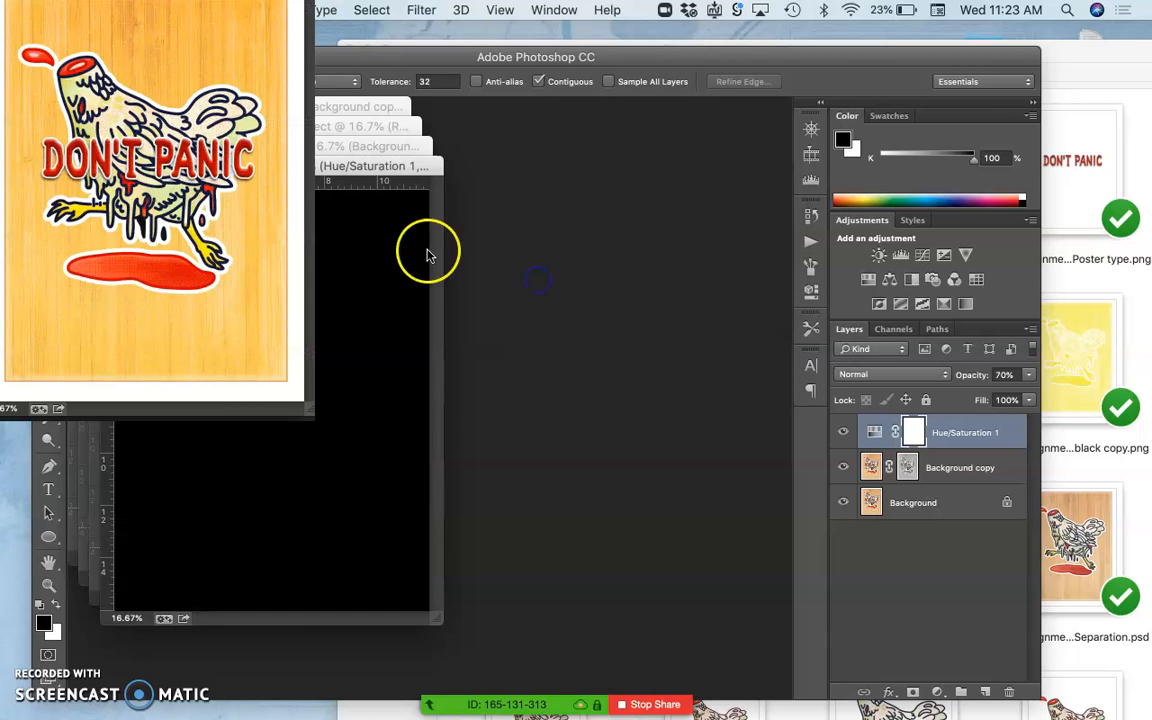
click(101, 147)
click(510, 268)
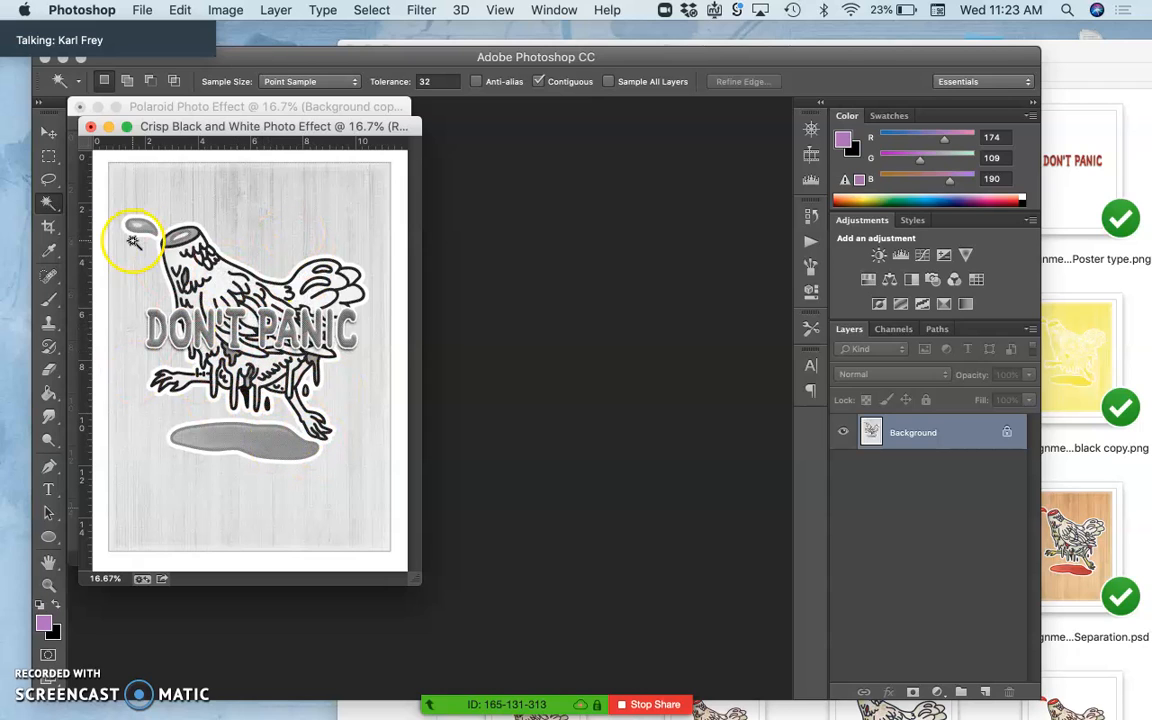
click(90, 127)
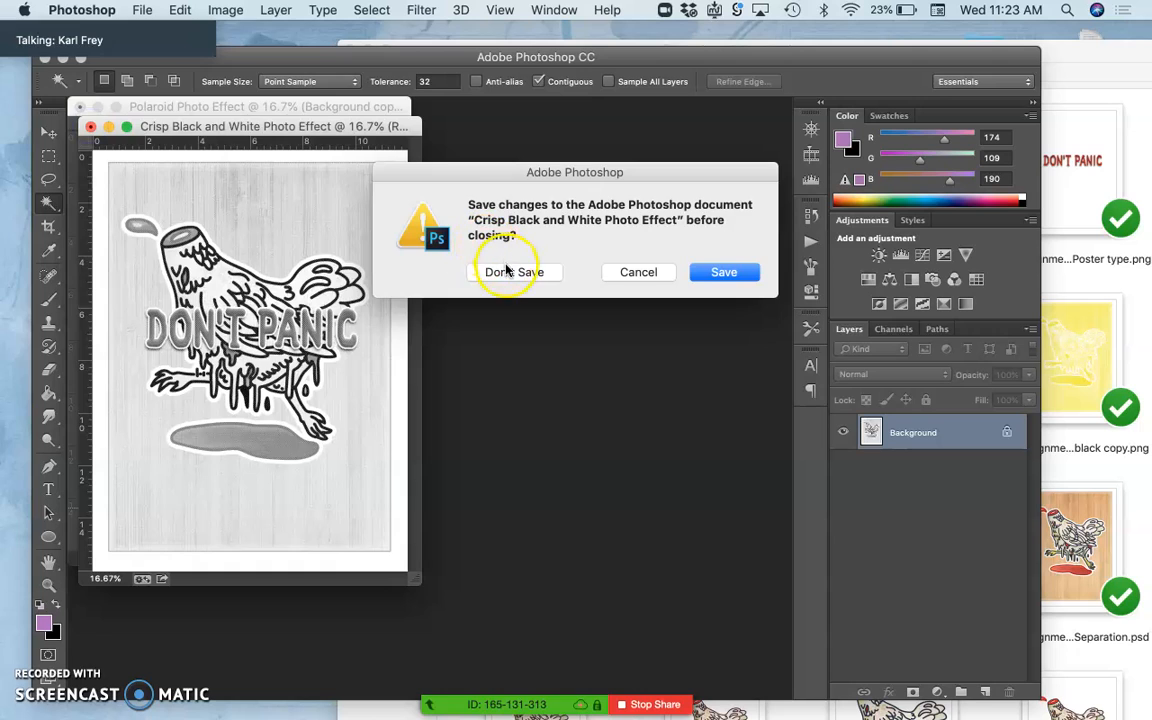
click(514, 272)
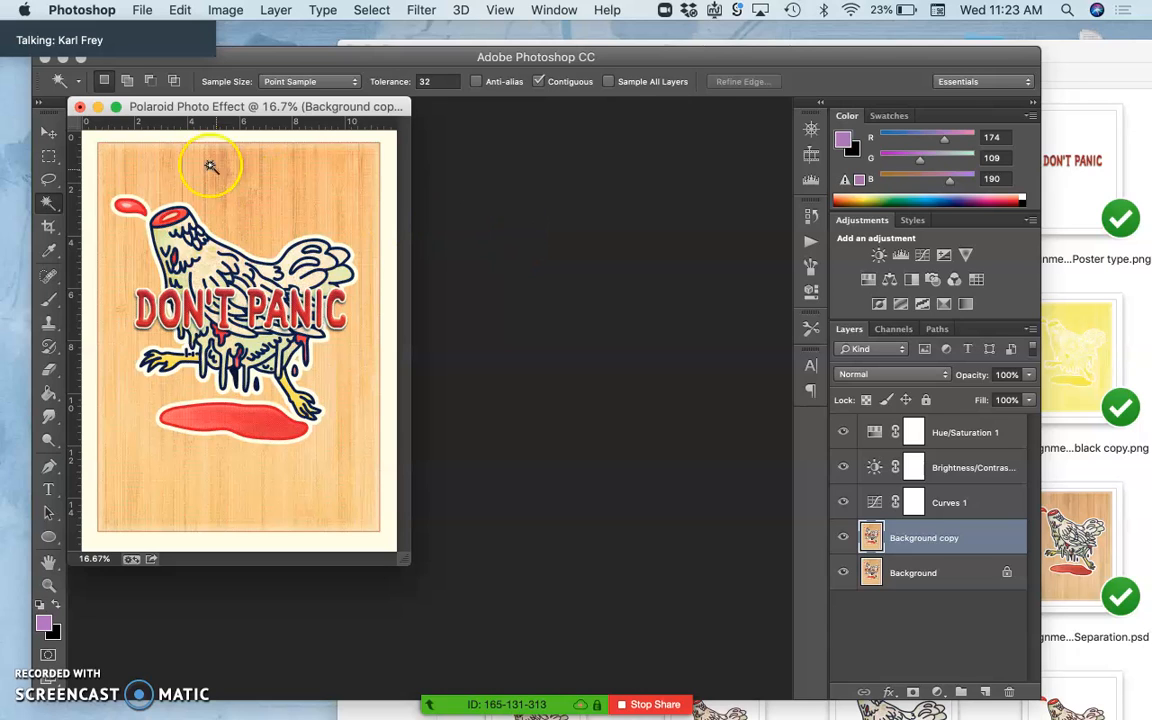
click(80, 108)
Finish closing unsaved, restore the set-aside windows and move the Photoshop workspace right.
click(514, 272)
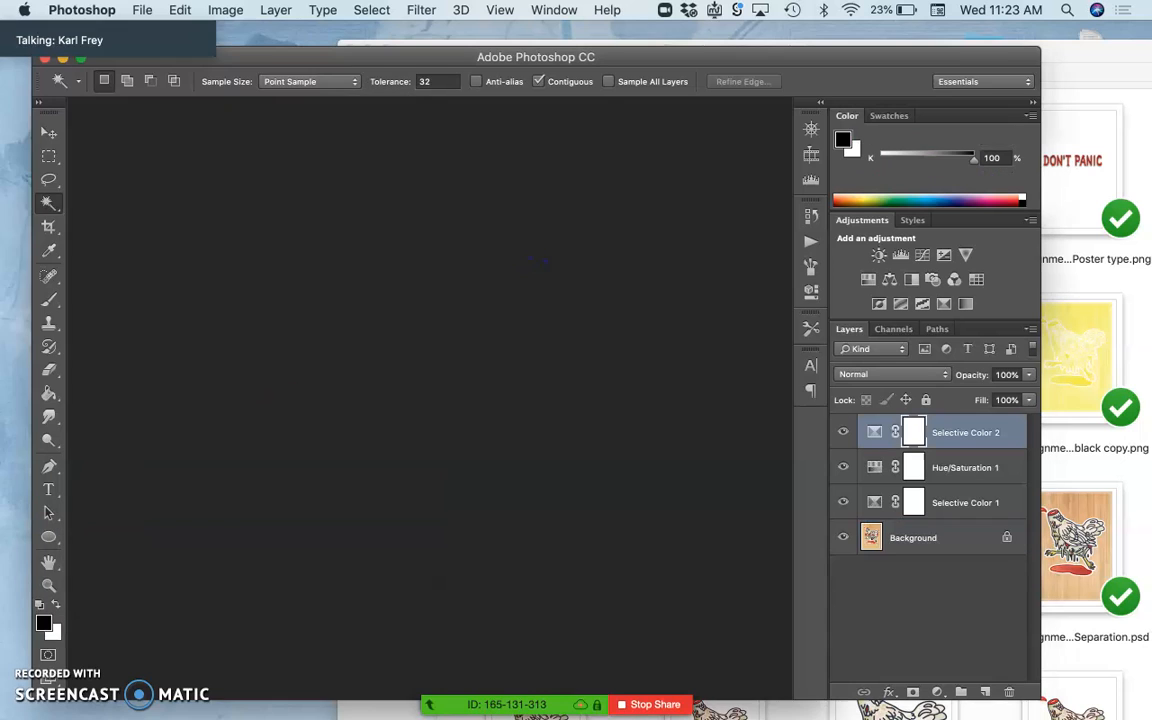
click(50, 645)
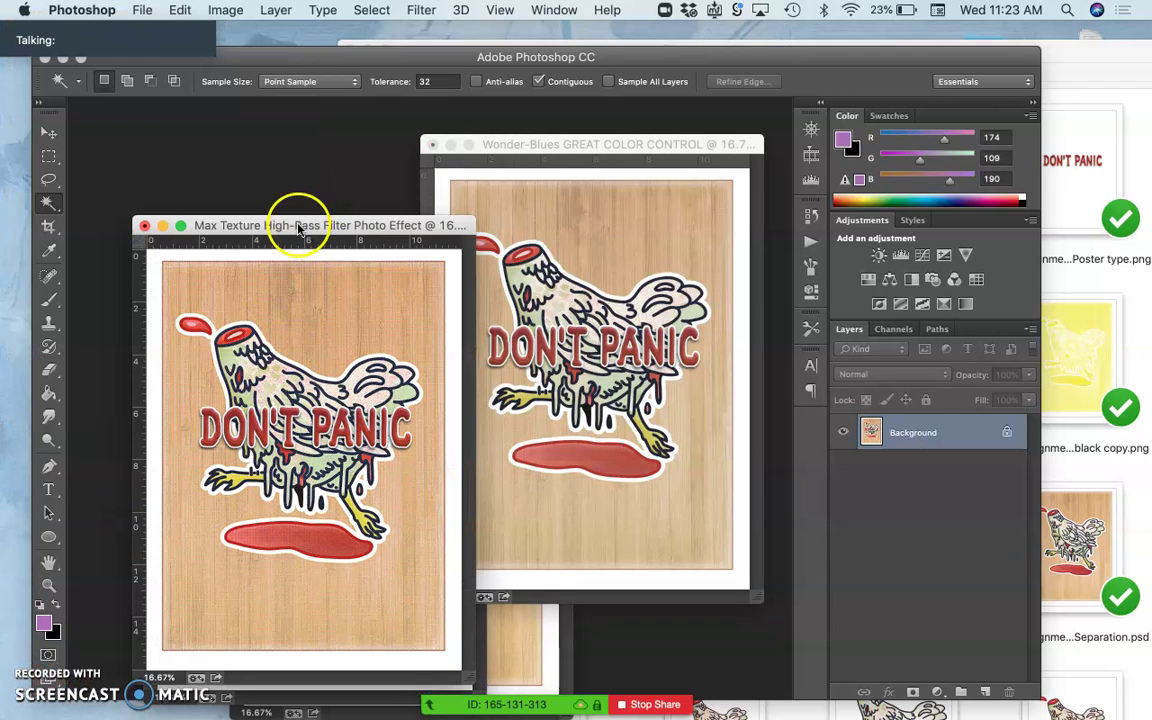
mouse_move(290, 205)
mouse_down()
mouse_move(328, 228)
mouse_move(560, 206)
mouse_up()
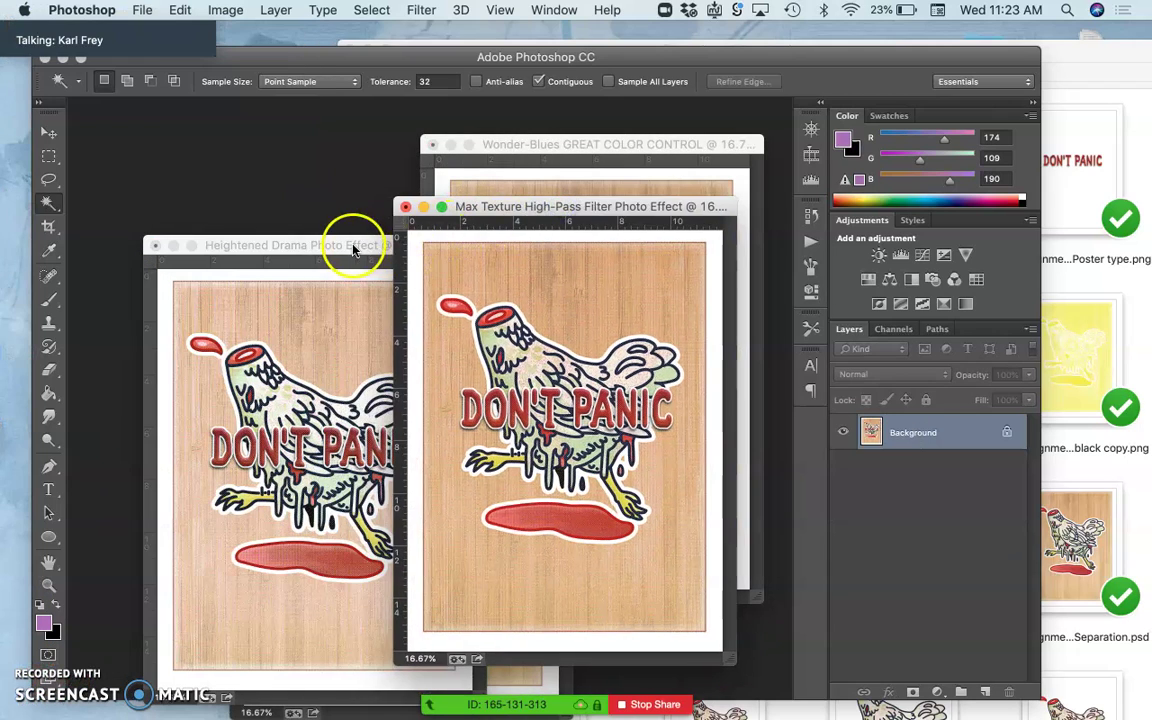
click(350, 240)
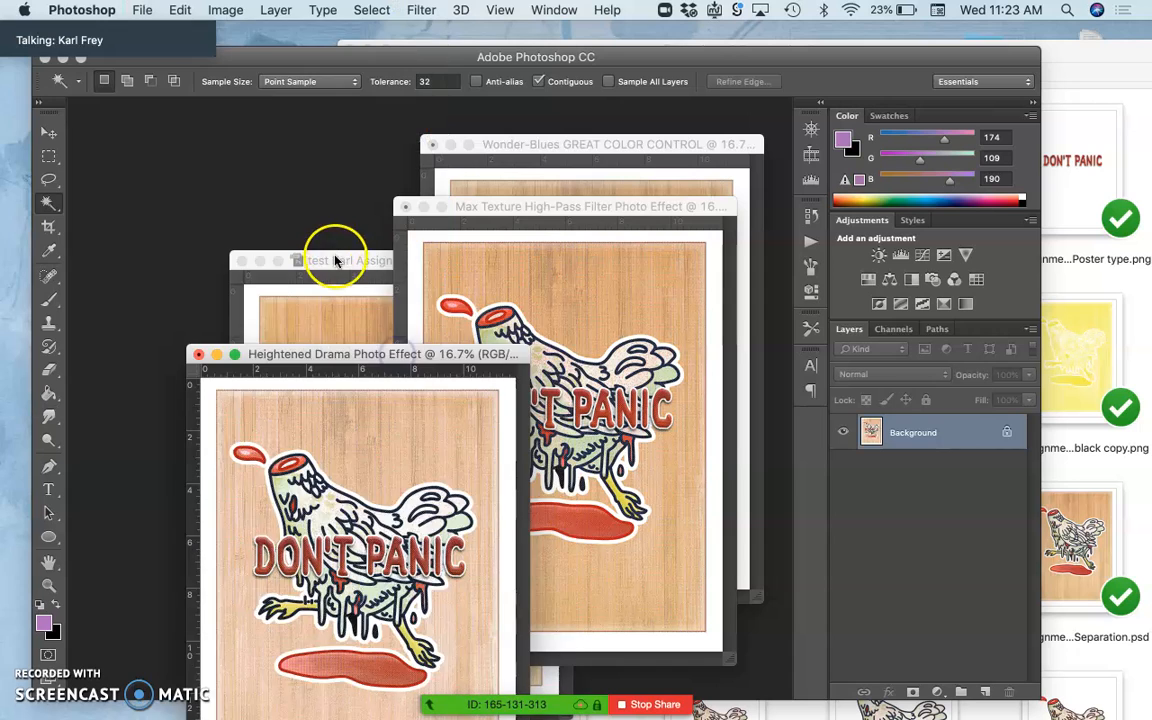
drag(330, 260, 258, 124)
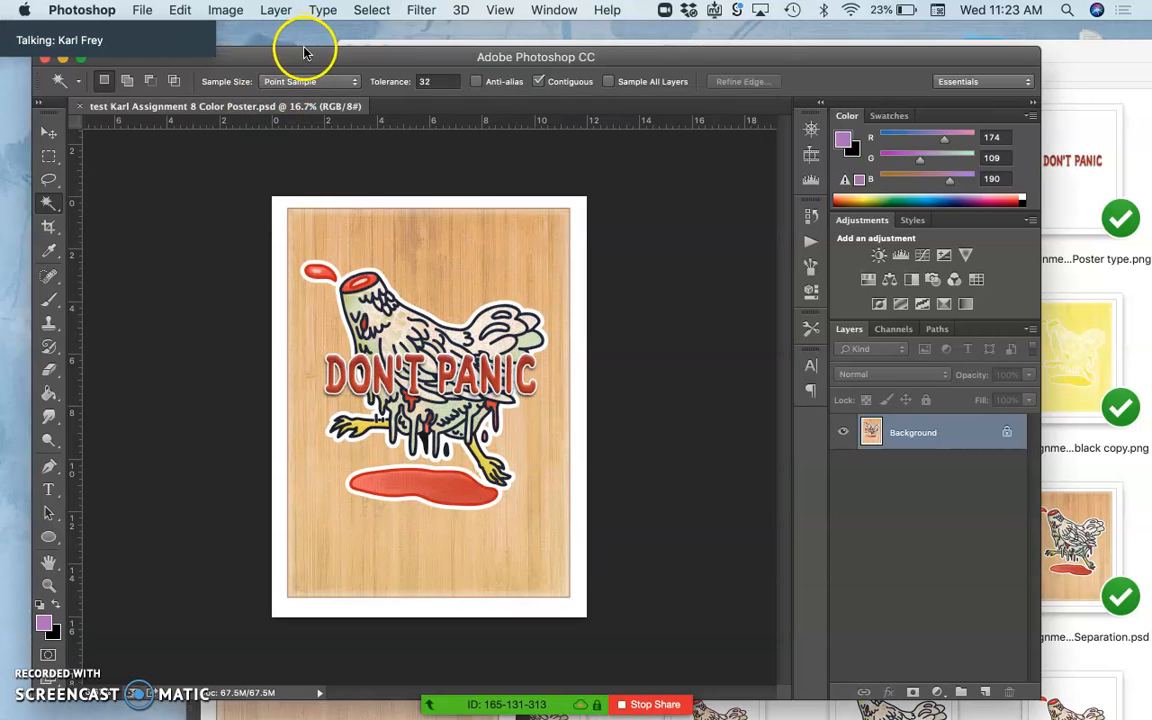
drag(305, 53, 691, 28)
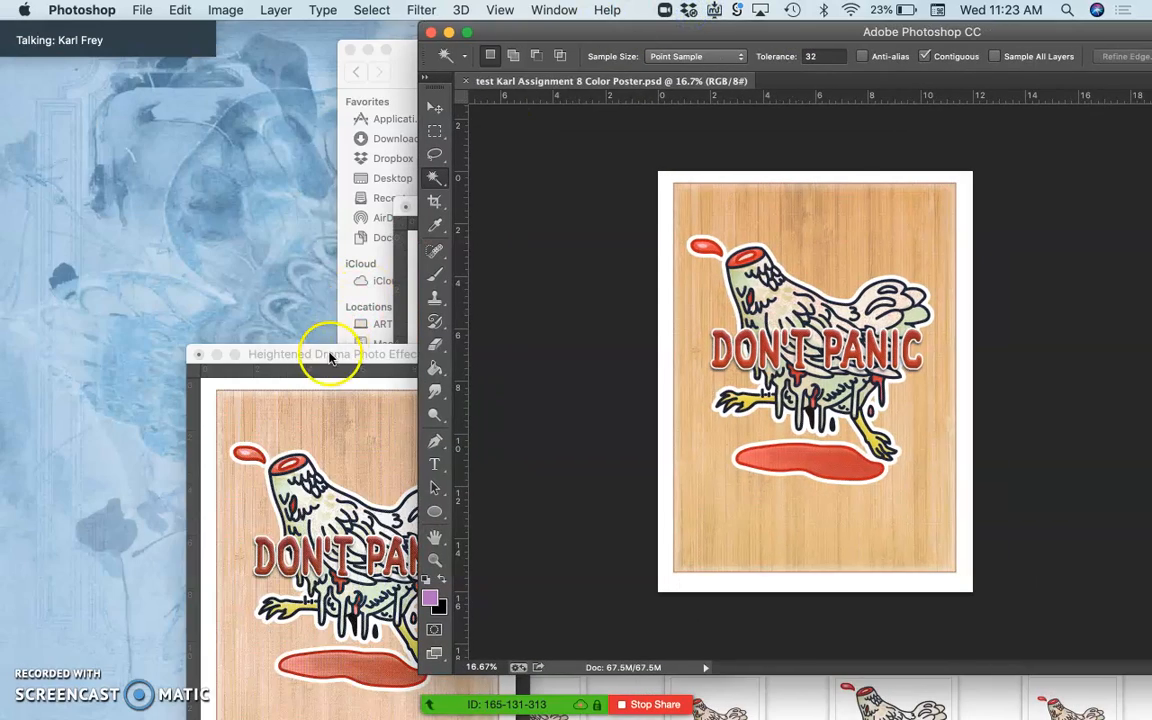
Arrange Heightened Drama, Max Texture and Wonder-Blues beside the main poster window filling the screen.
drag(252, 353, 139, 251)
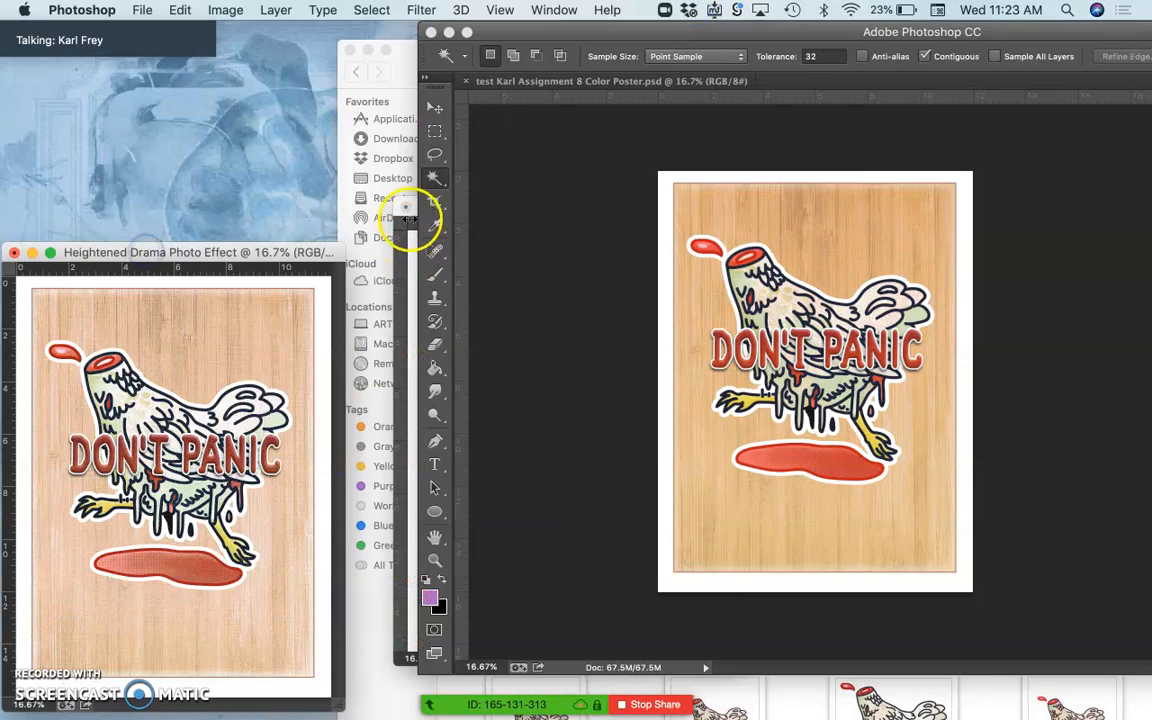
click(395, 220)
mouse_move(410, 200)
mouse_down()
mouse_move(432, 190)
mouse_move(95, 93)
mouse_up()
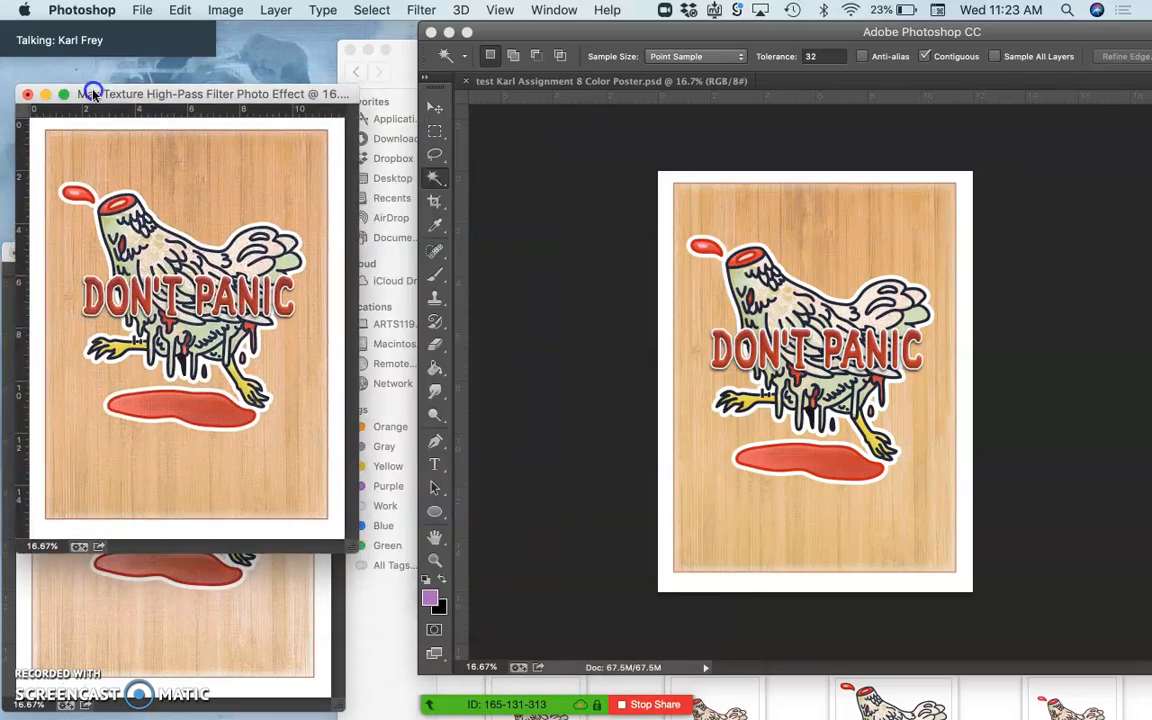
drag(470, 38, 555, 318)
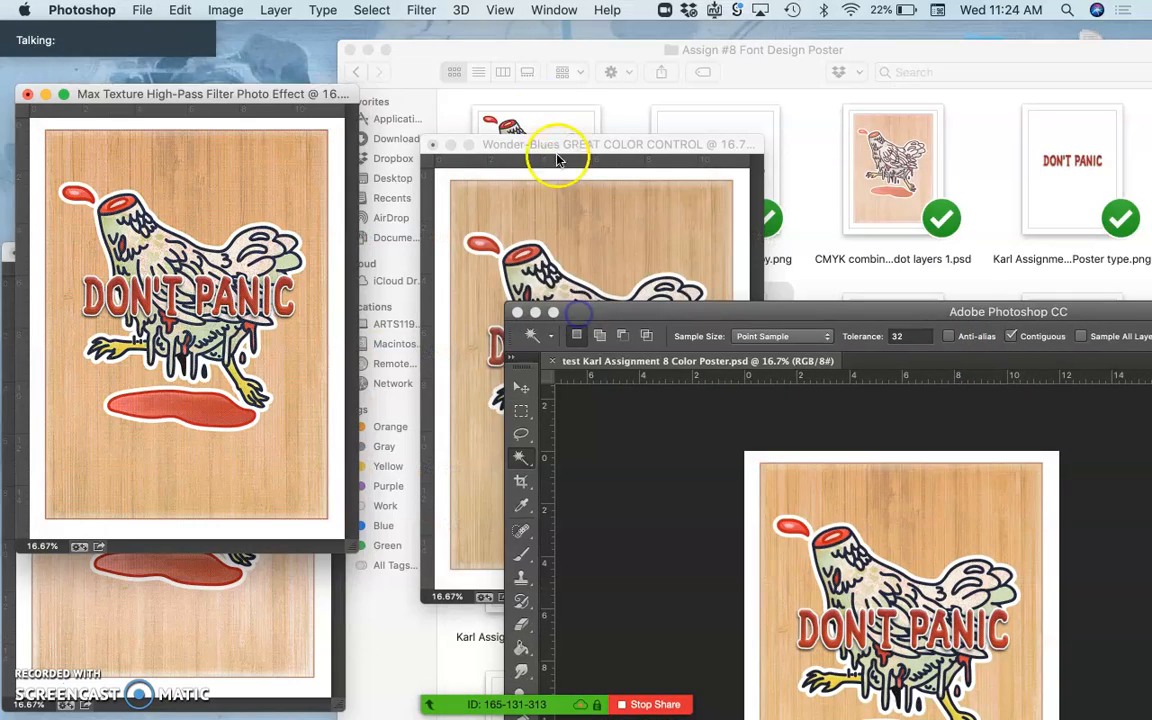
mouse_move(548, 145)
mouse_down()
mouse_move(197, 140)
mouse_move(185, 57)
mouse_up()
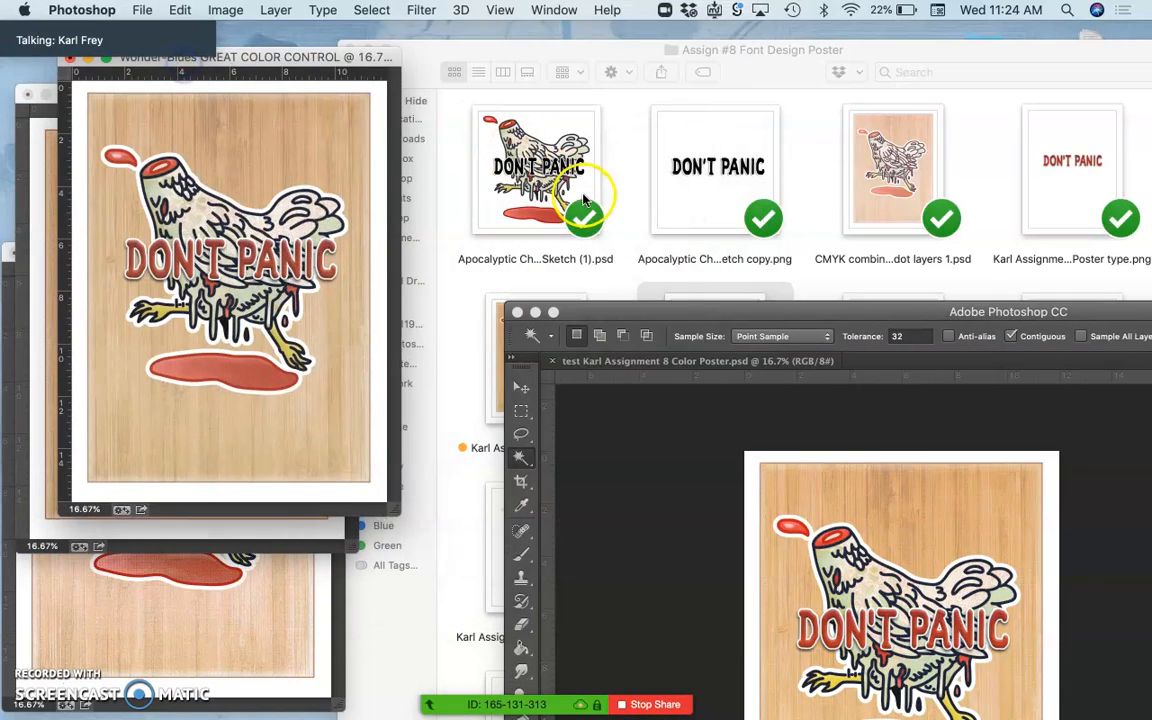
drag(593, 309, 323, 28)
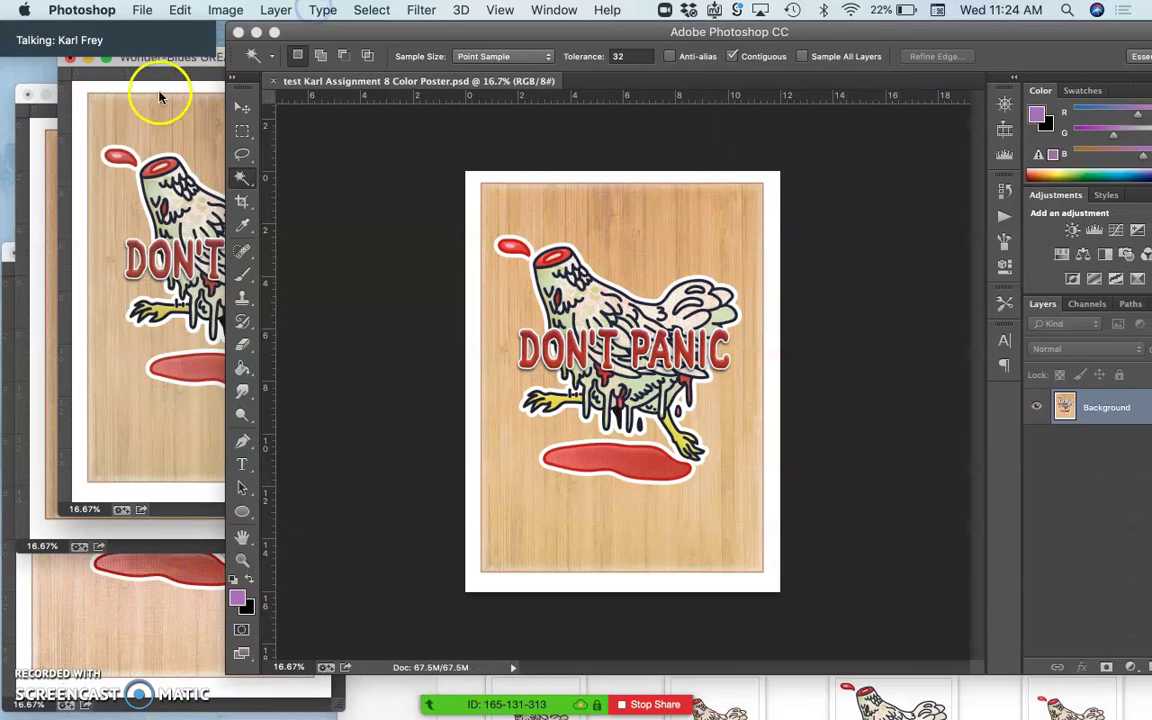
Flatten the Wonder-Blues version, select its entire canvas and copy the whole image.
click(142, 81)
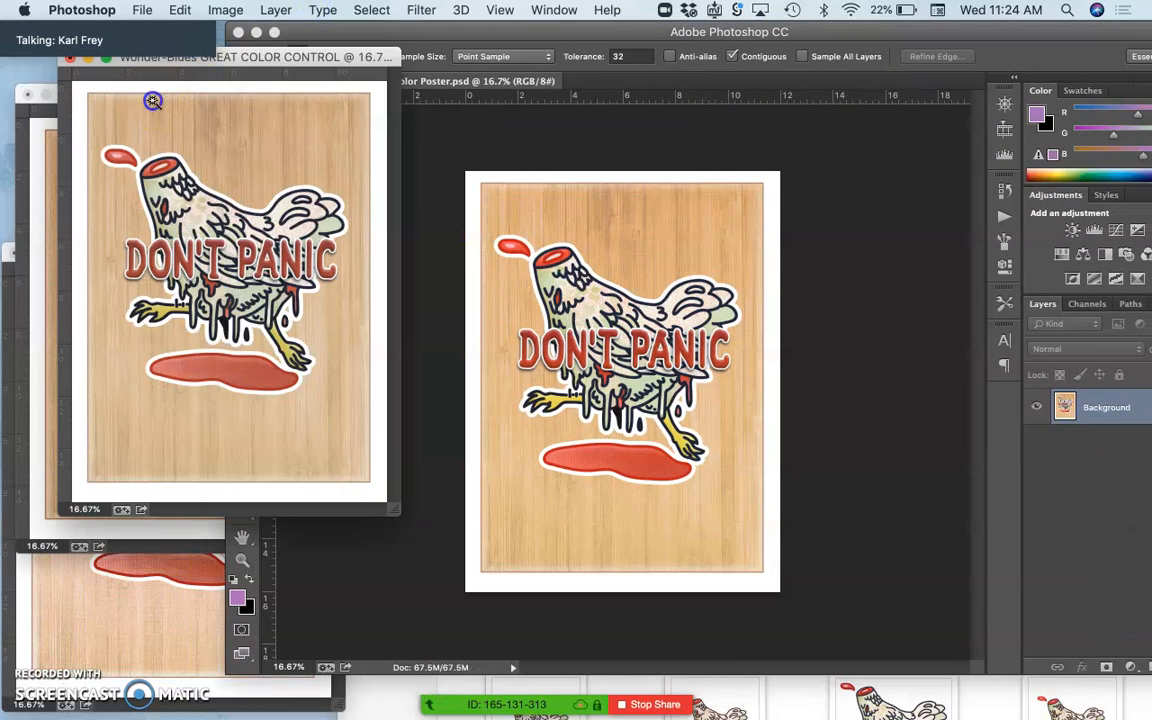
click(275, 10)
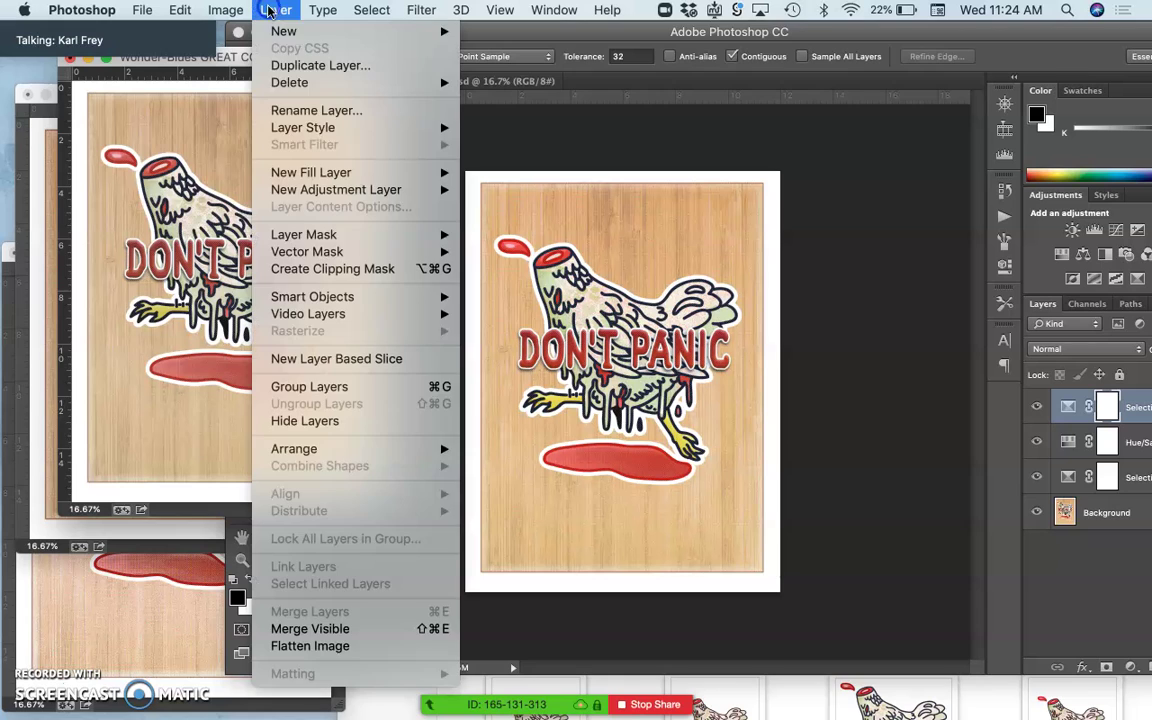
click(323, 645)
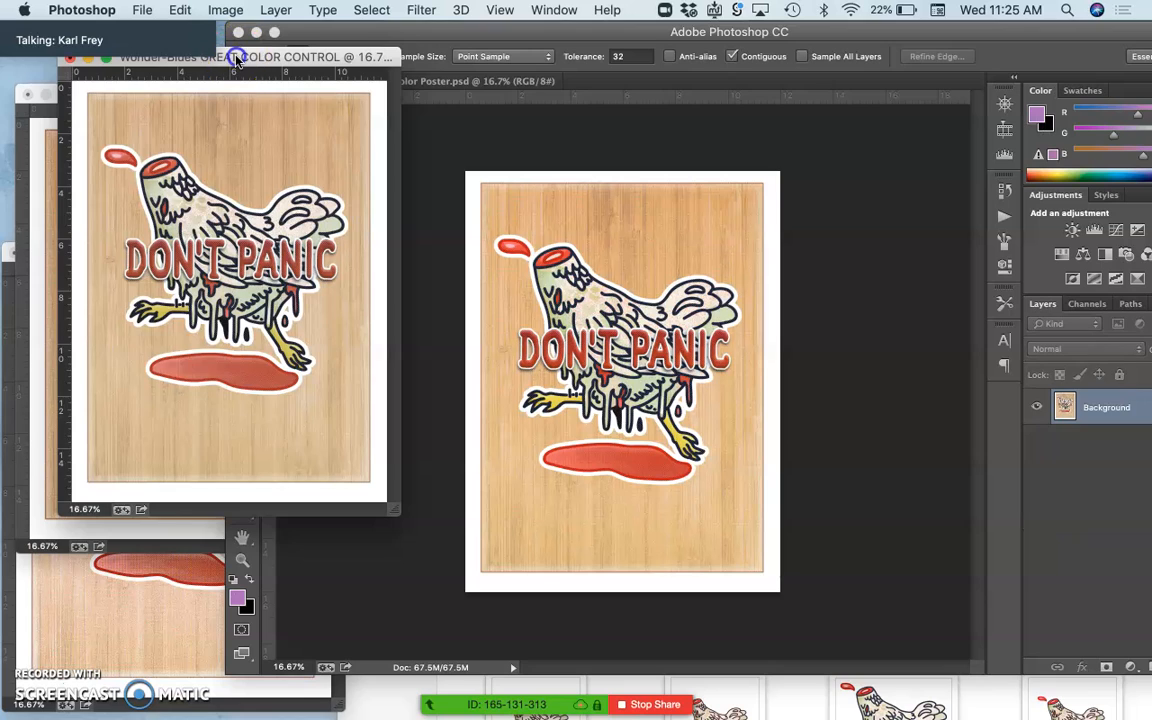
drag(236, 58, 236, 120)
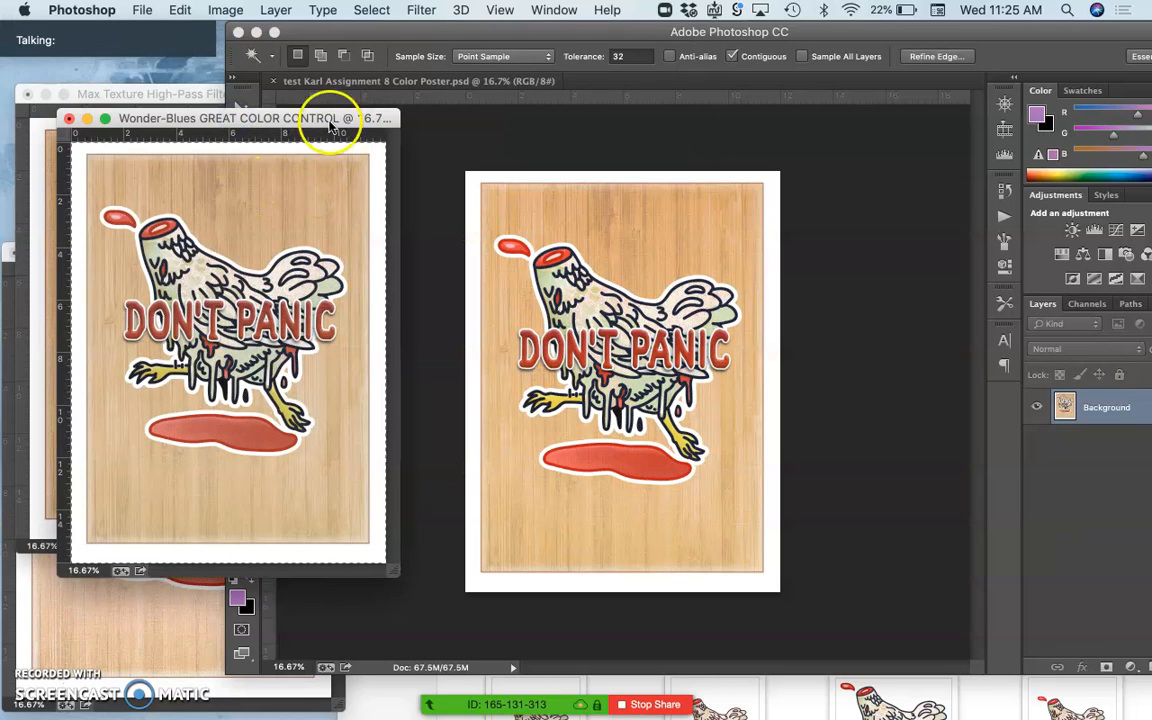
click(372, 10)
click(378, 33)
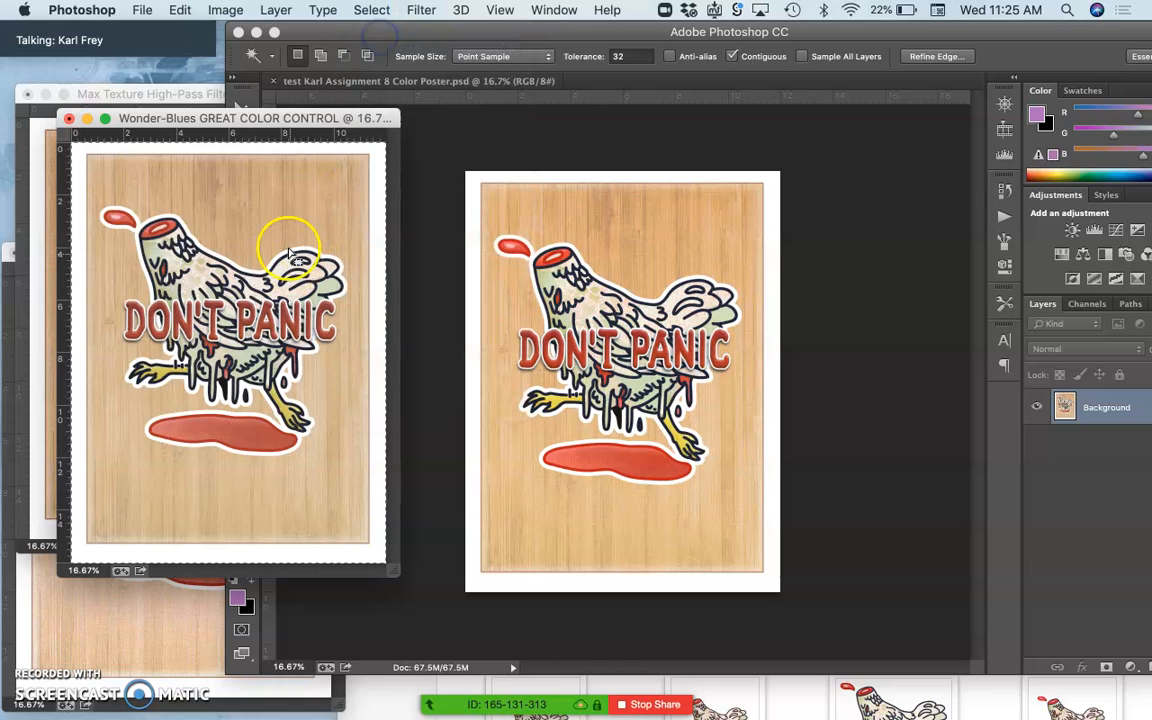
click(180, 10)
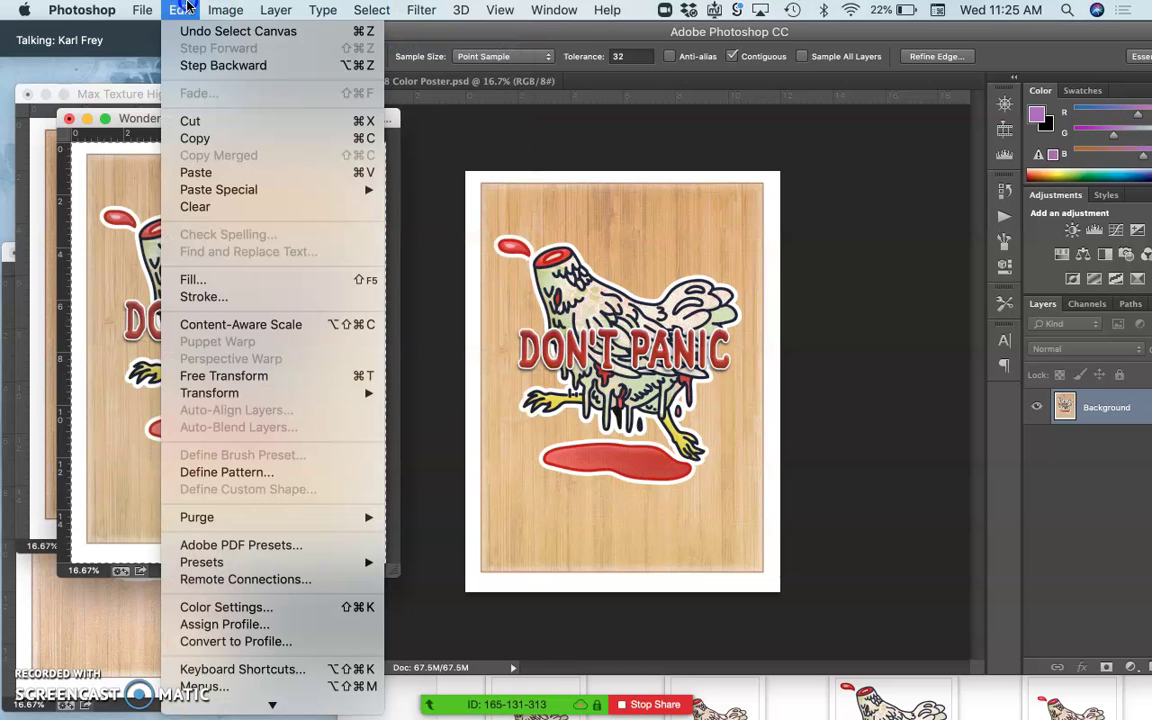
click(198, 138)
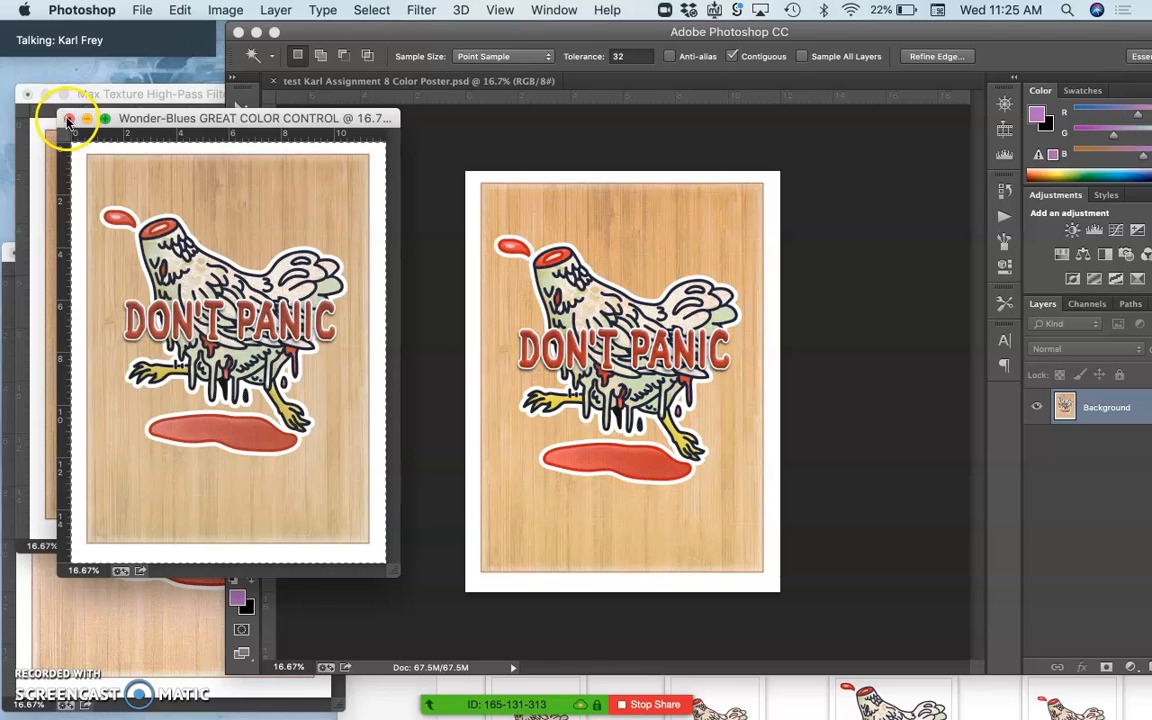
Close Wonder-Blues without saving and paste the copied image into the main poster as Layer 1.
click(68, 119)
click(514, 272)
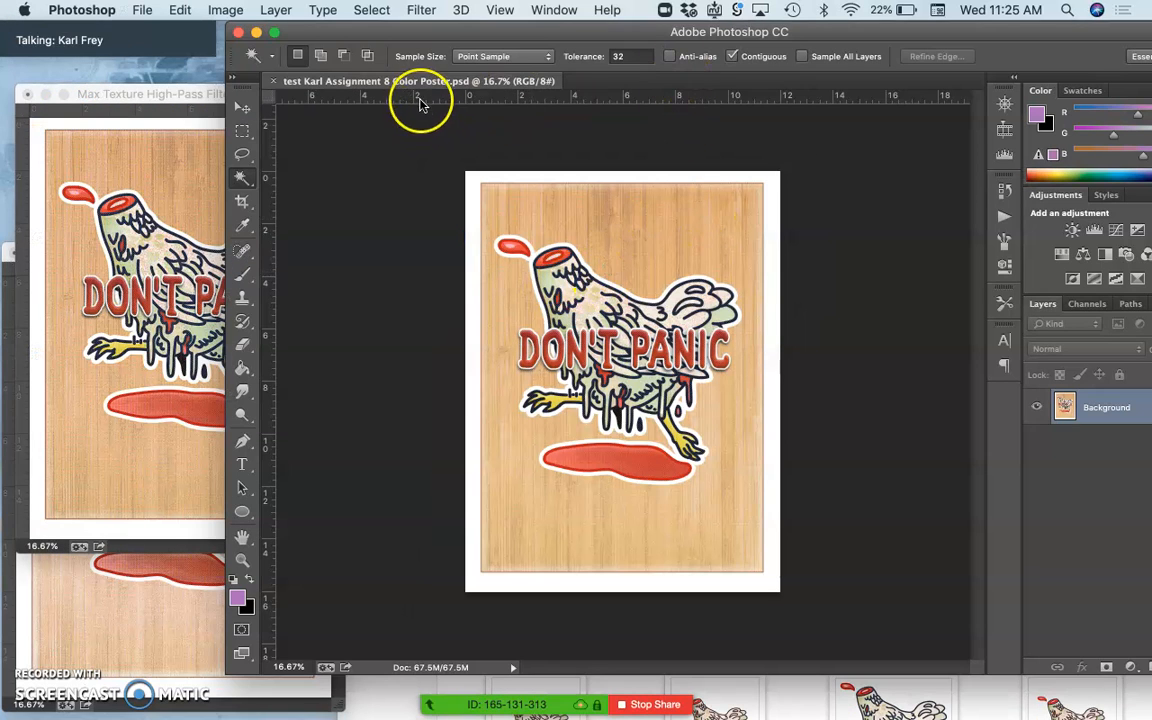
click(182, 12)
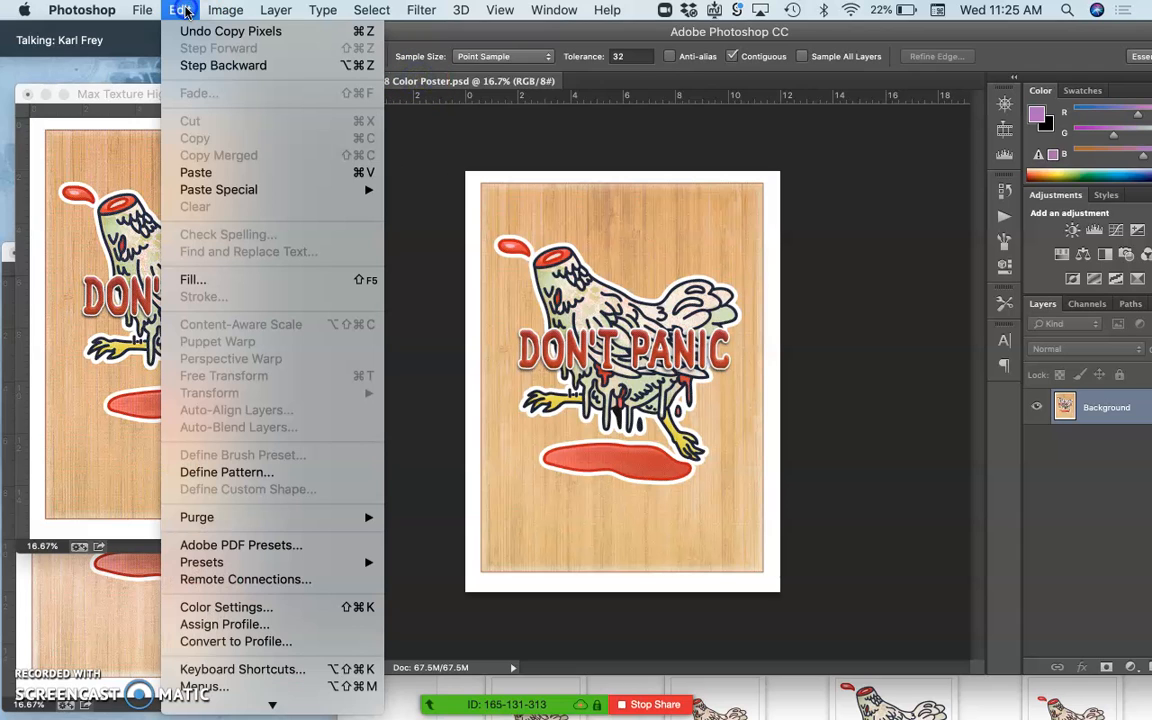
click(220, 176)
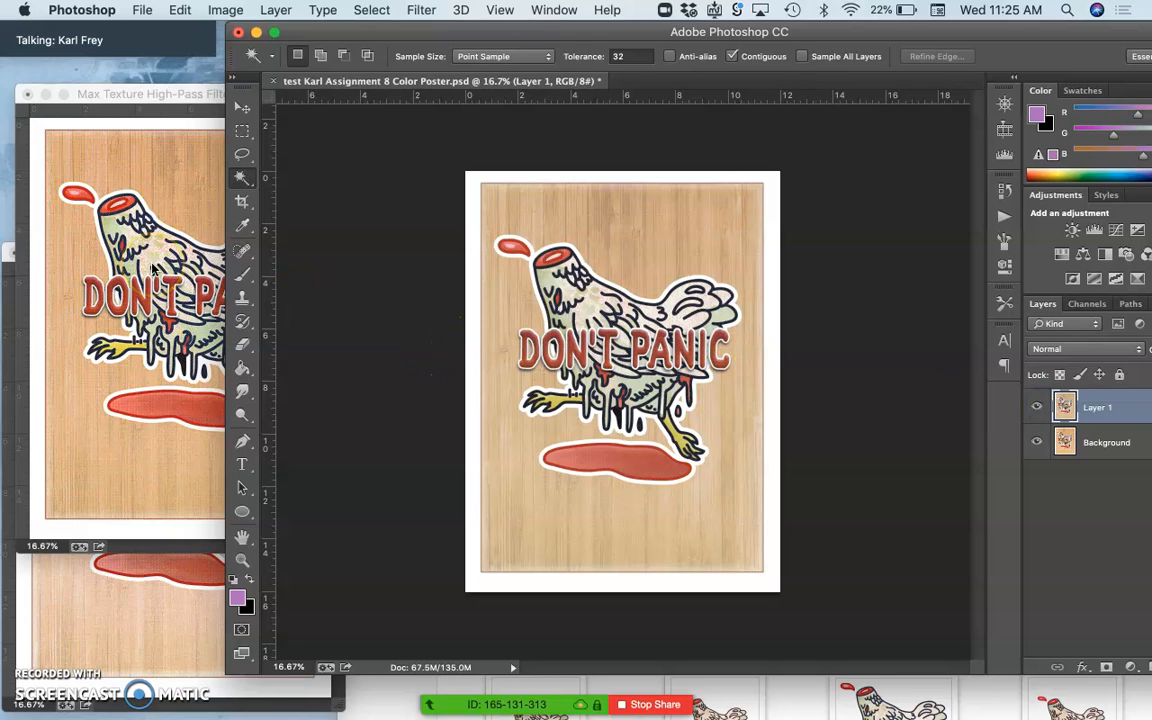
Bring the Max Texture version forward, select its entire canvas and copy the whole image.
click(152, 515)
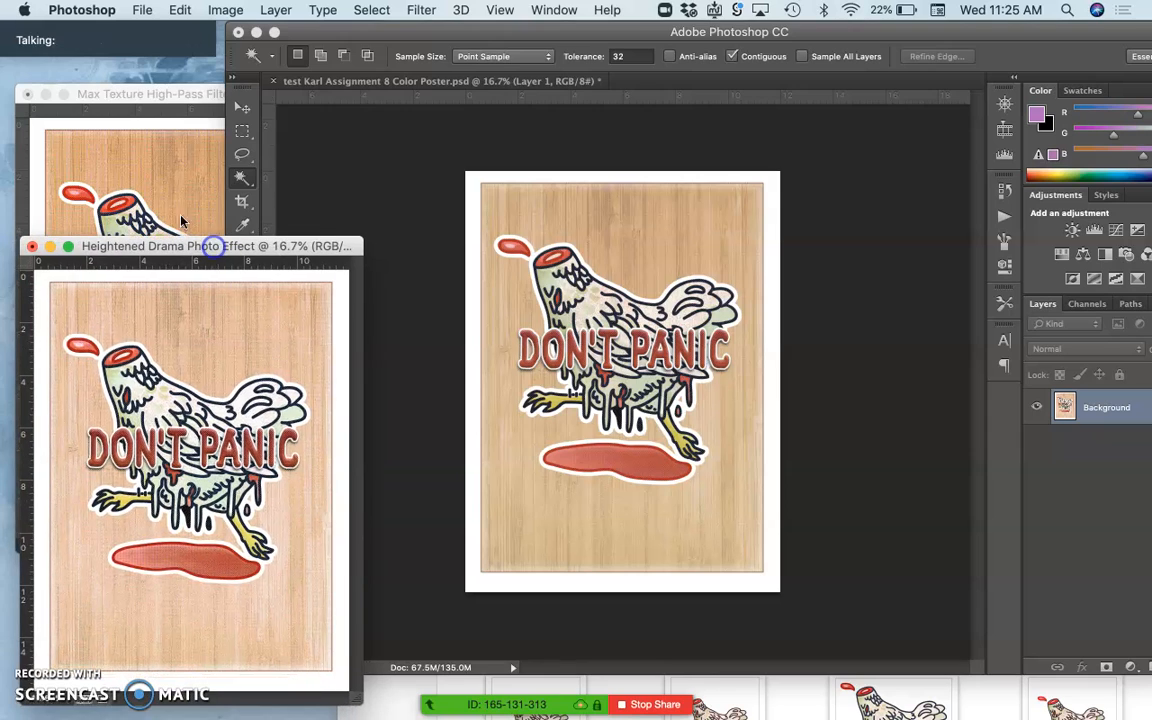
click(134, 168)
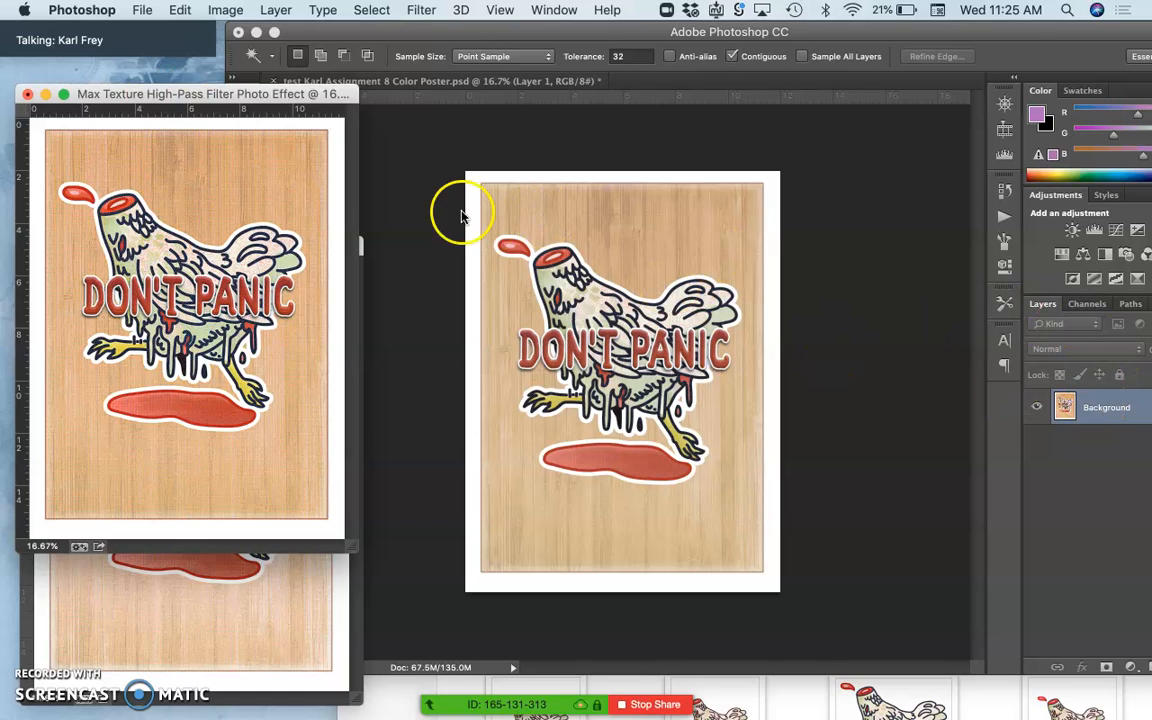
click(276, 10)
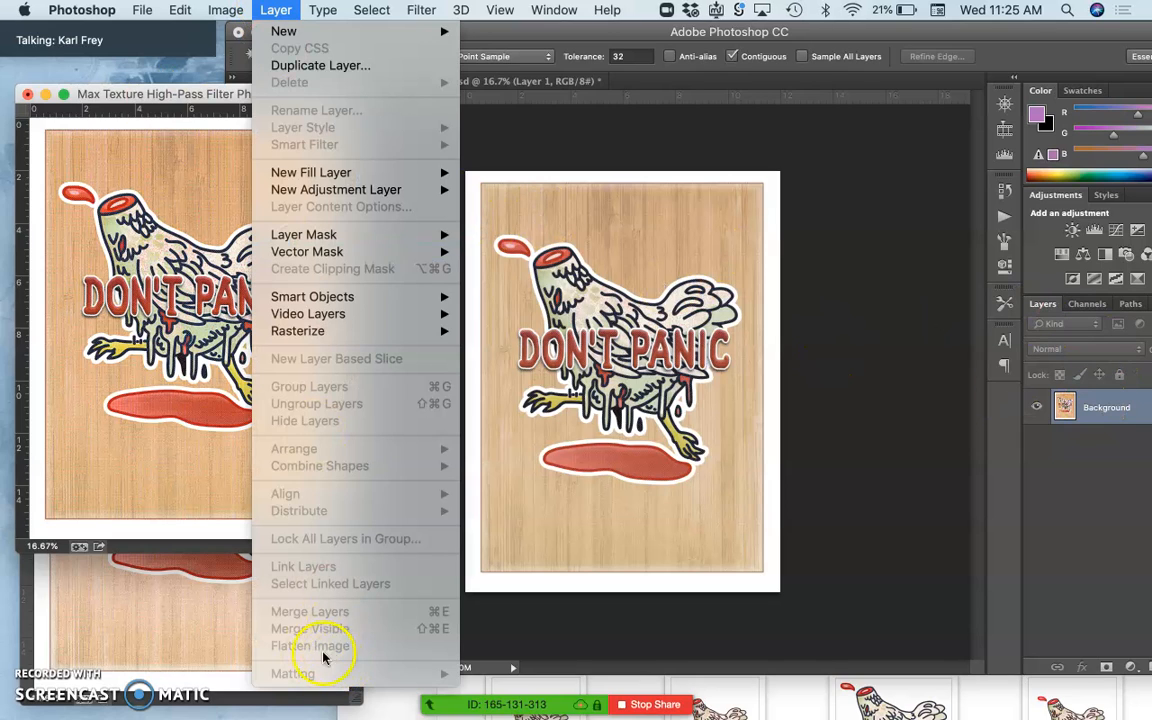
click(222, 488)
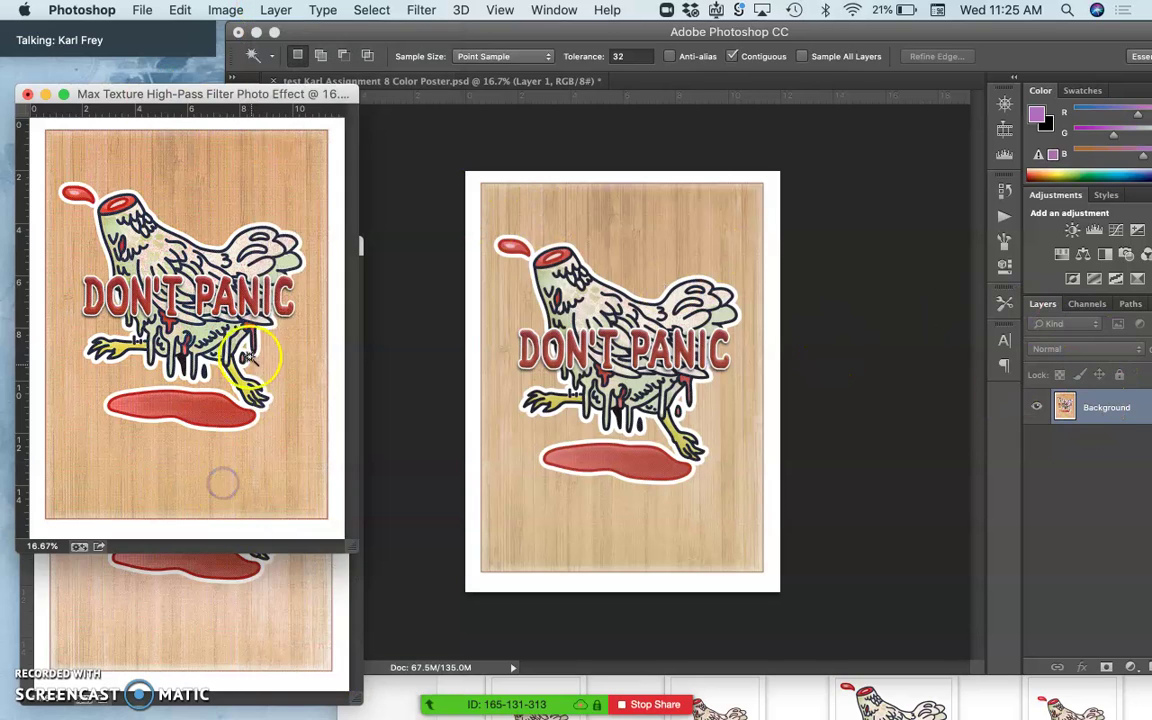
click(372, 10)
click(180, 10)
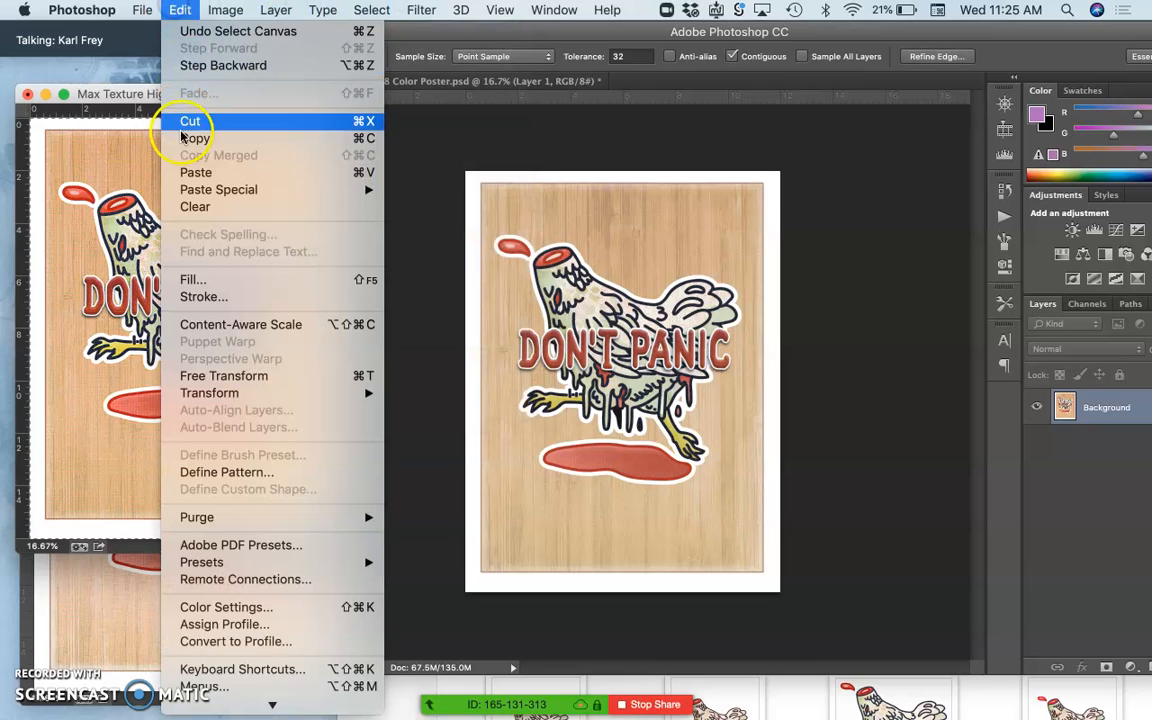
click(194, 138)
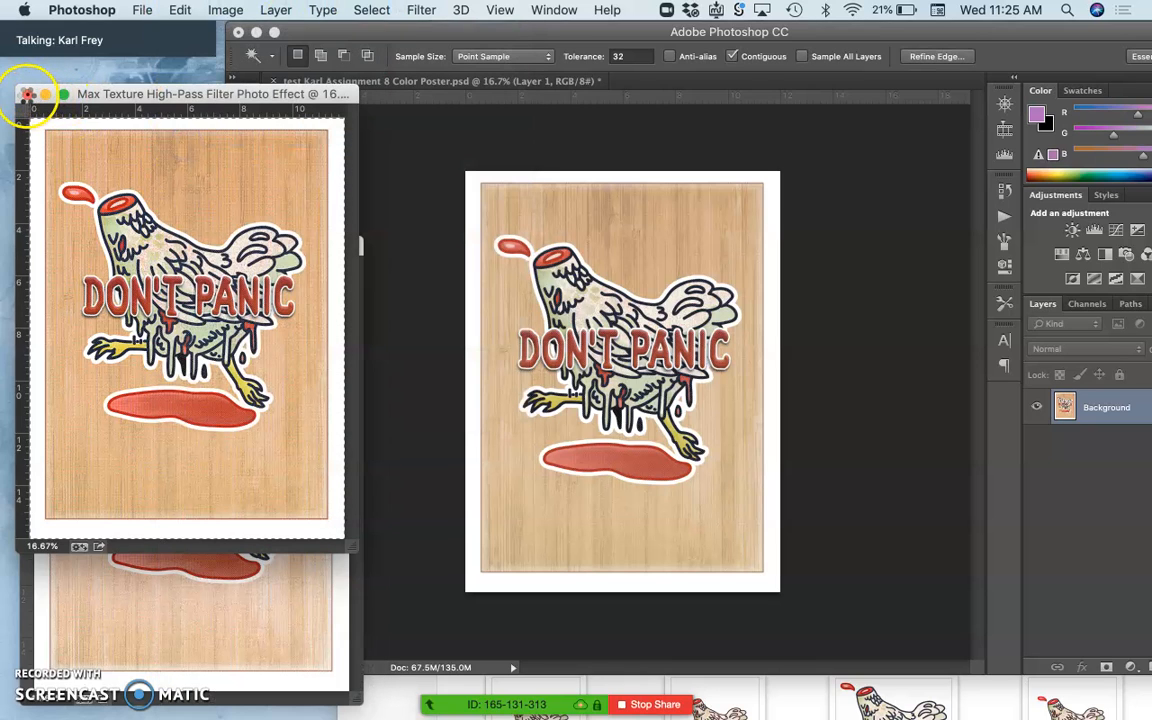
Close Max Texture without saving and paste its image into the main poster as Layer 2.
click(27, 94)
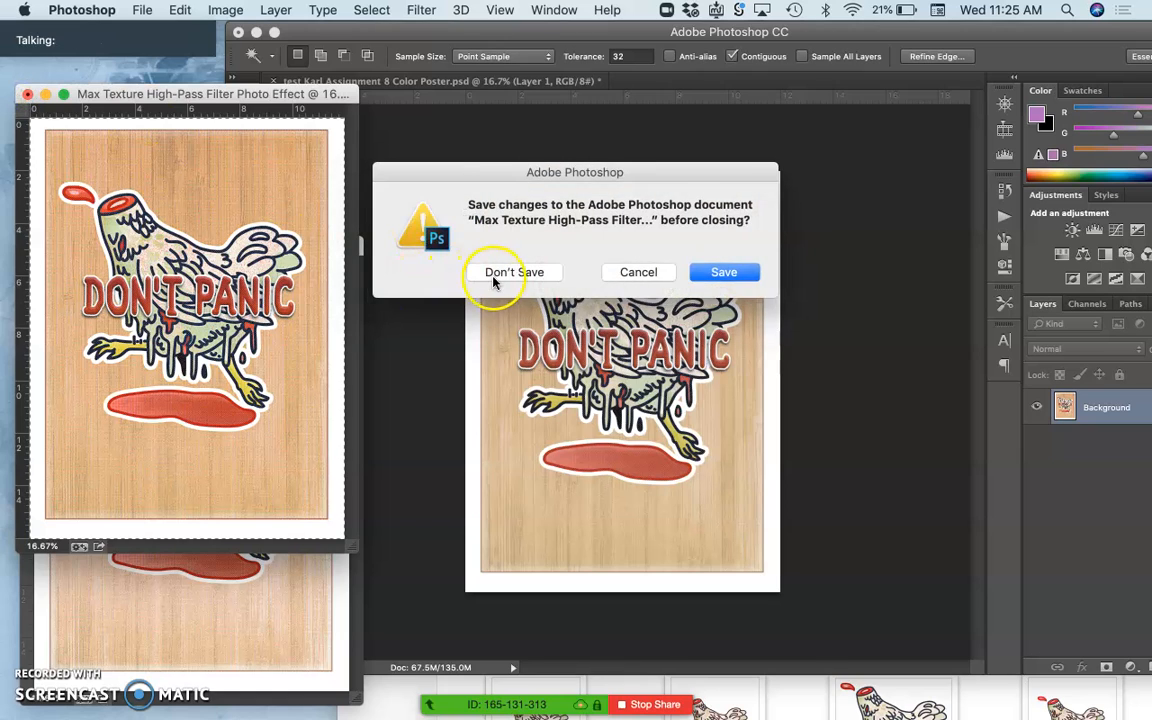
click(514, 272)
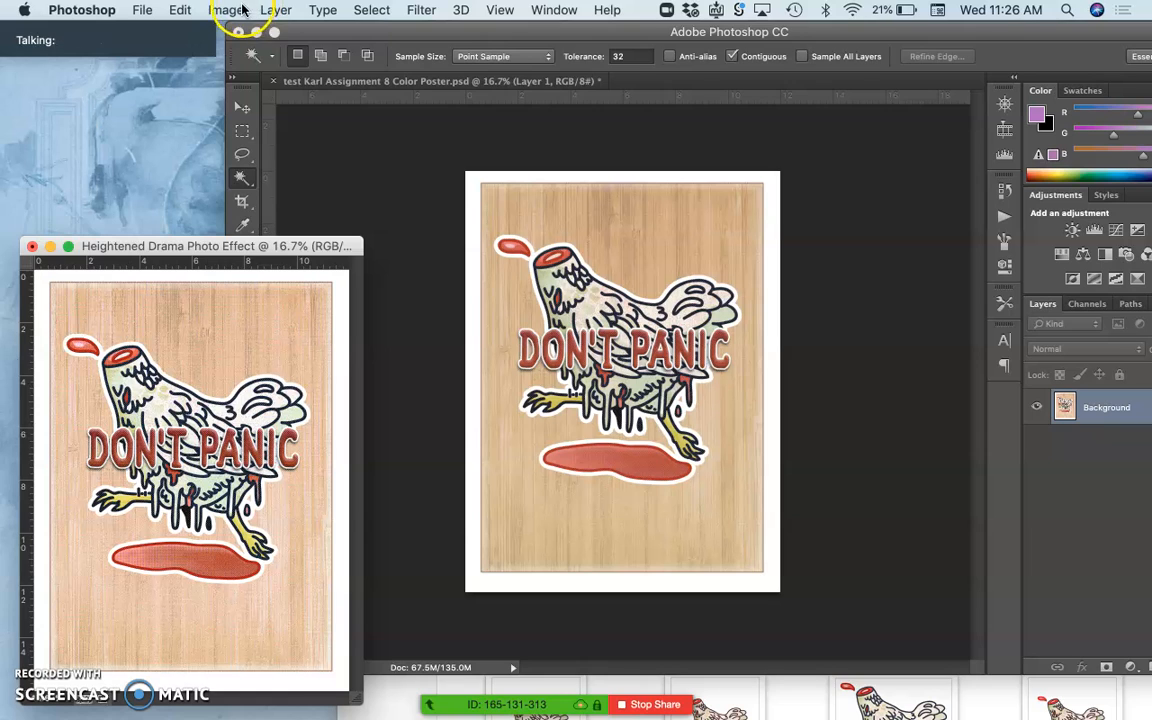
click(180, 10)
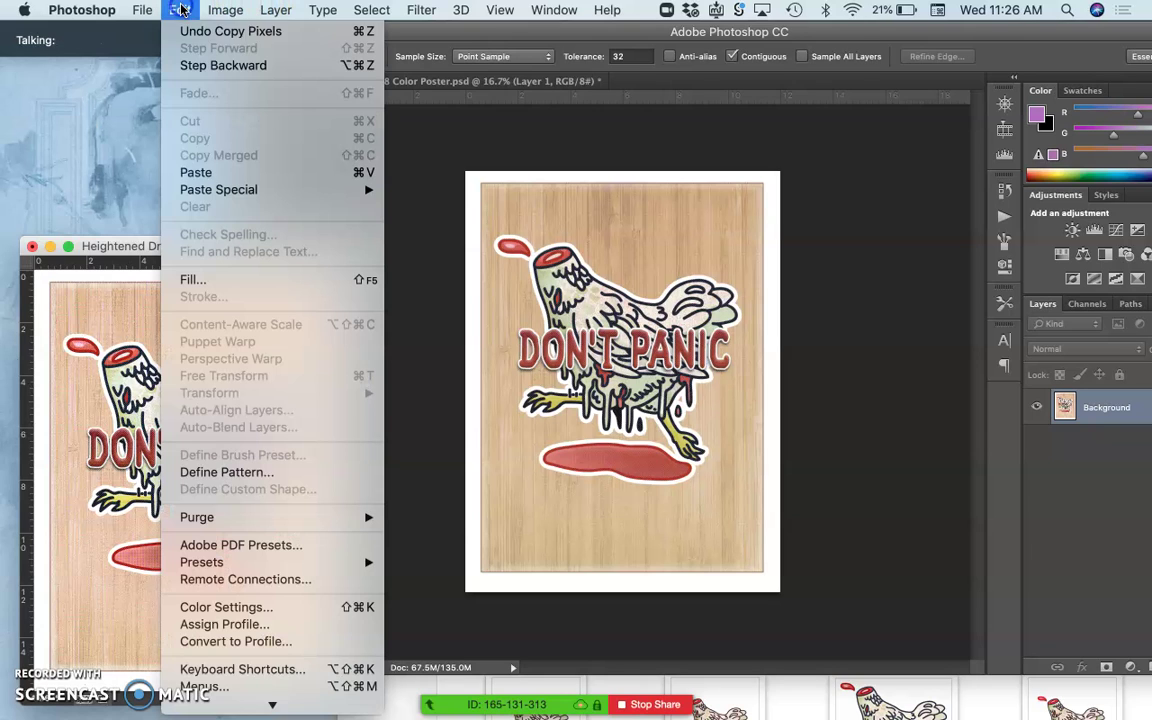
click(190, 167)
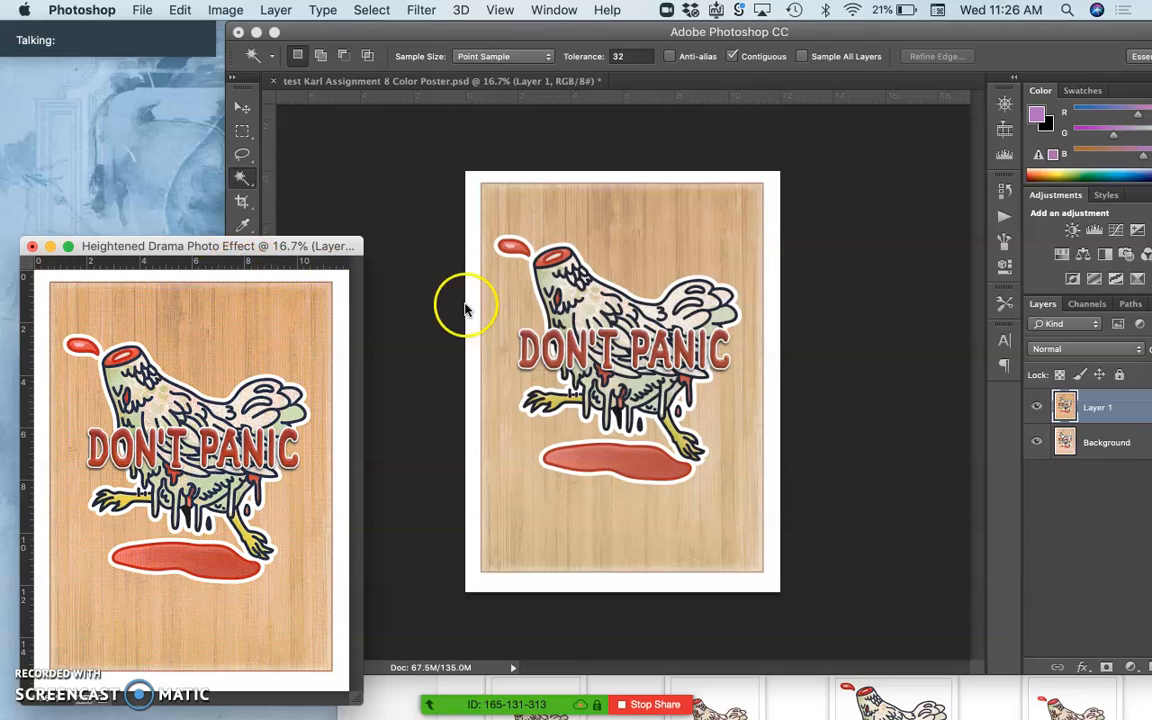
click(707, 118)
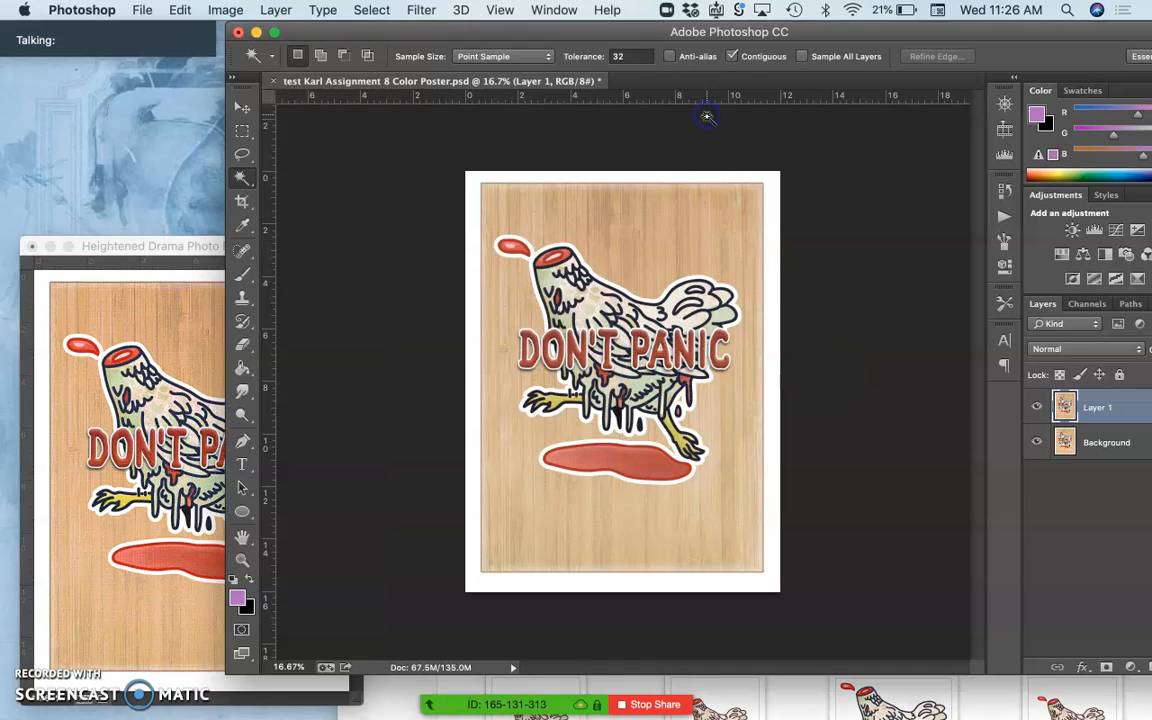
click(181, 12)
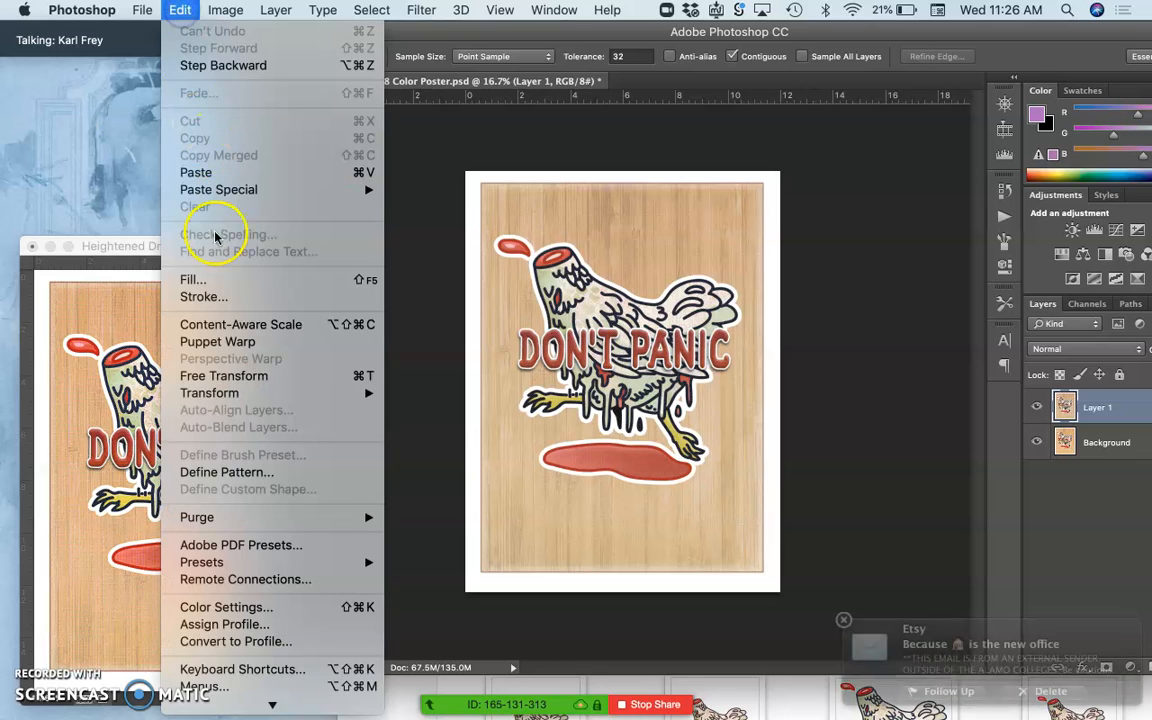
click(196, 172)
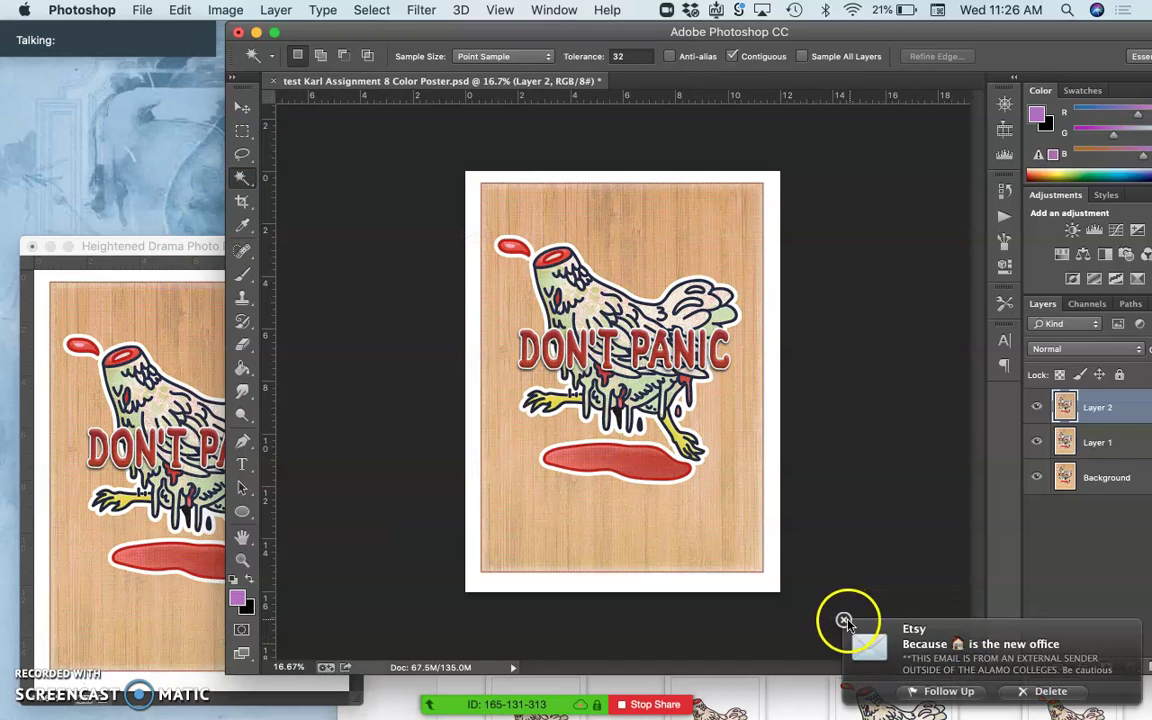
Toggle Layer 2's visibility in the poster to compare it against Layer 1.
click(845, 620)
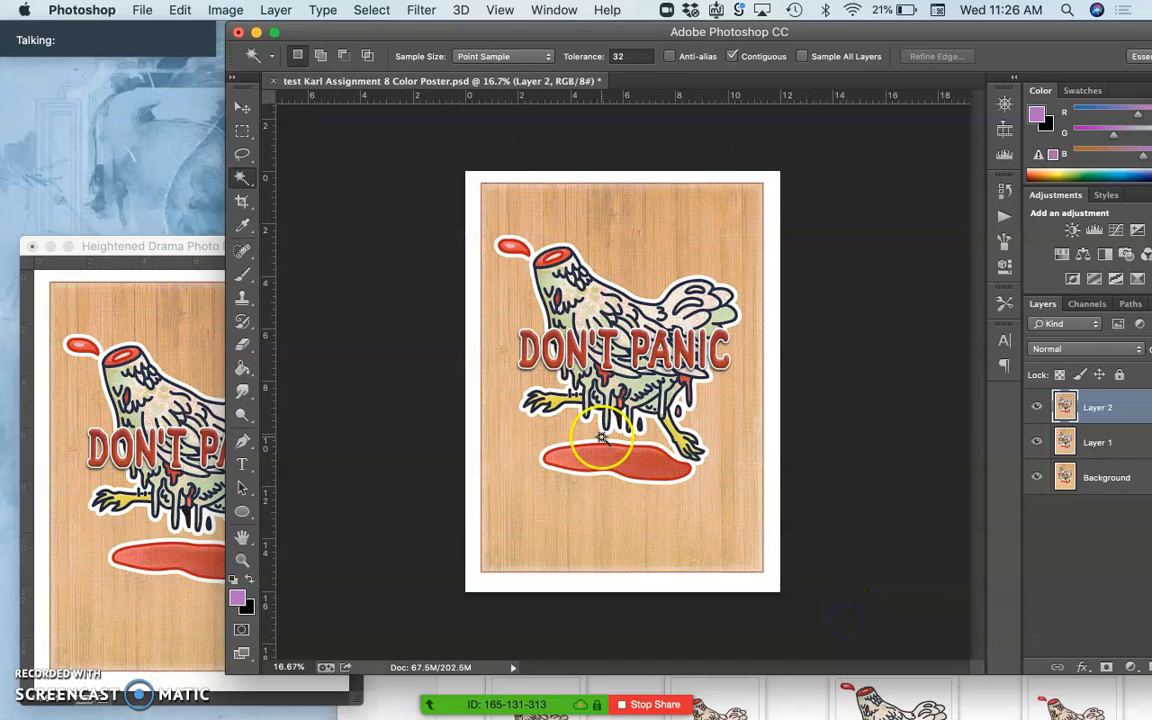
click(1037, 408)
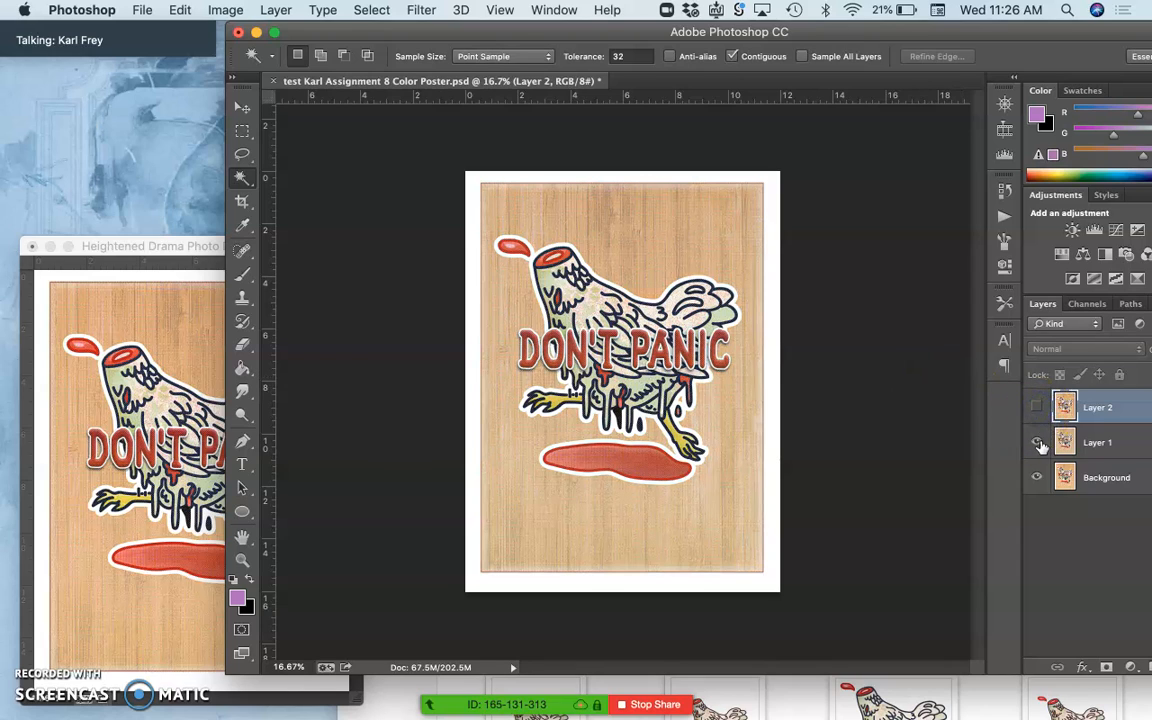
click(1038, 408)
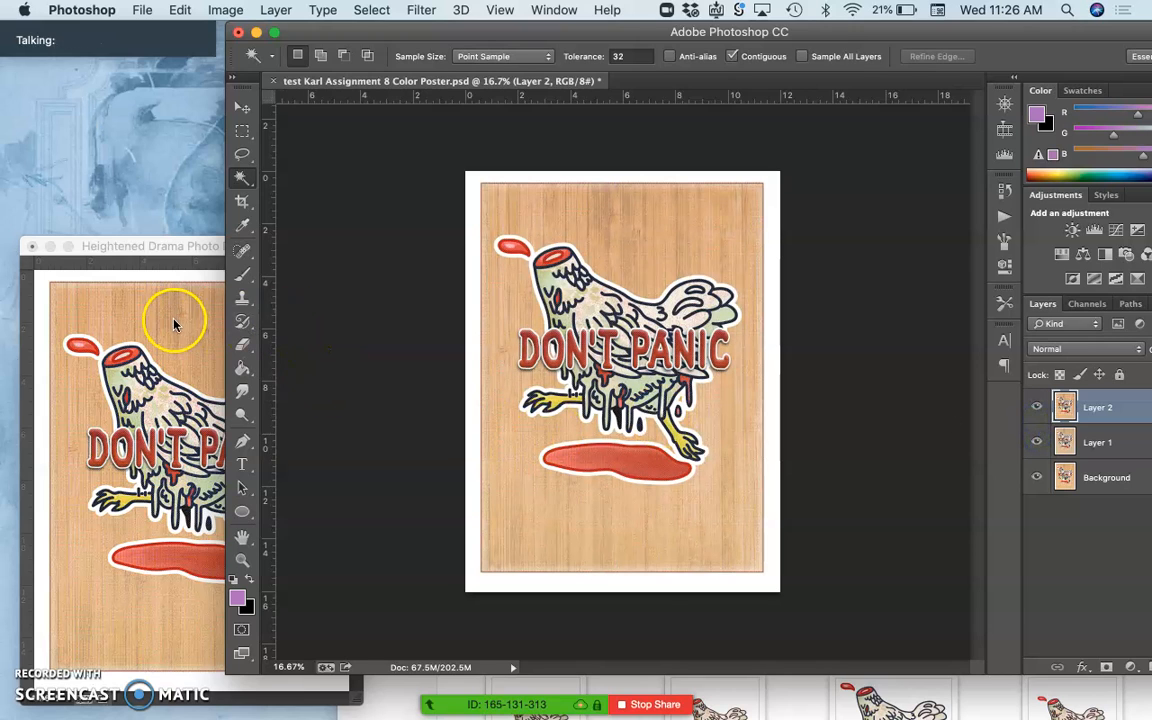
In Heightened Drama, hide Layer 1, select Background and flatten the image.
click(170, 246)
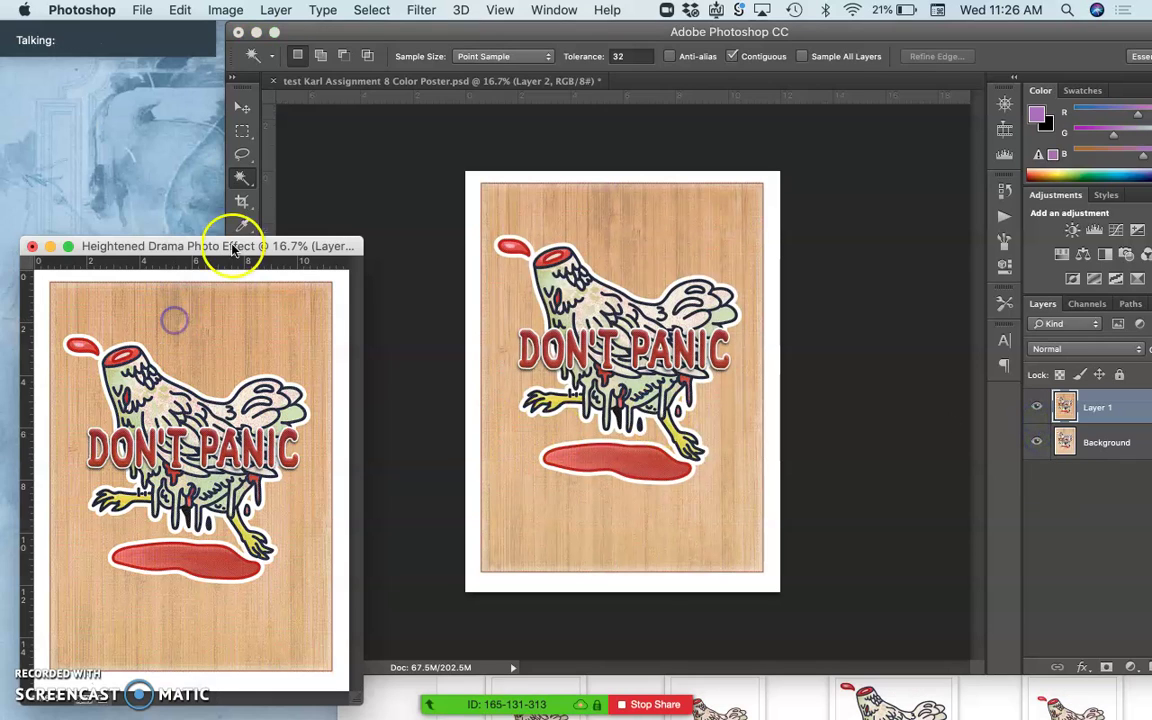
click(1037, 407)
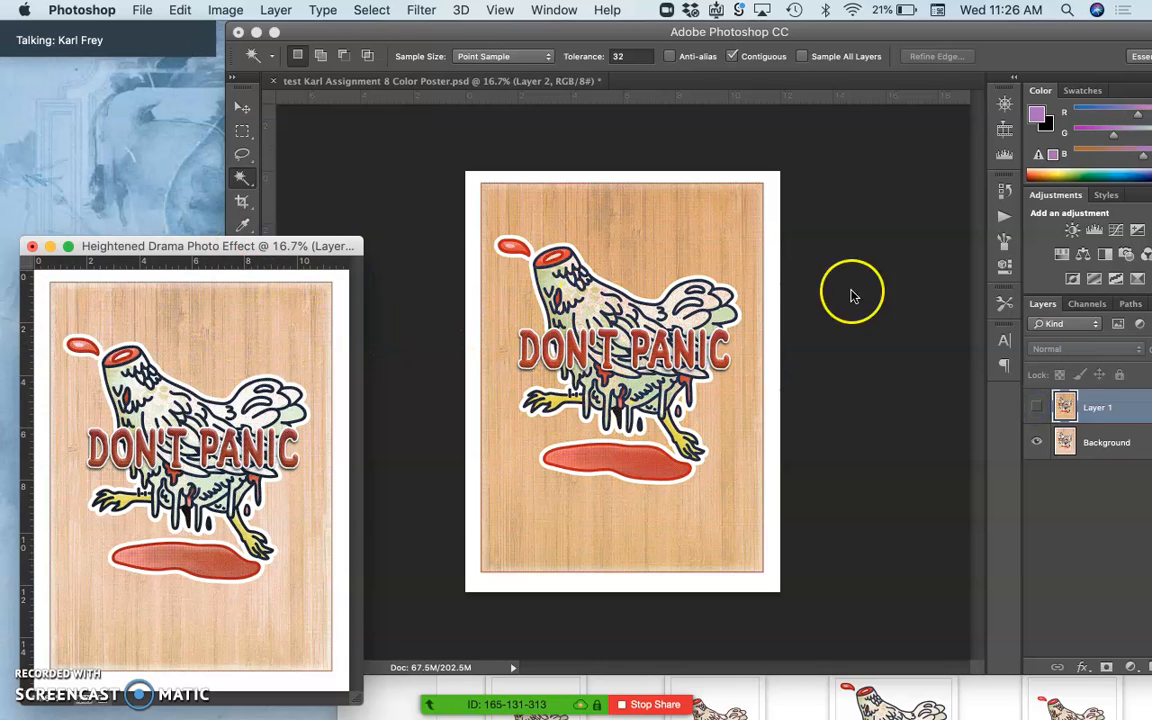
click(1118, 453)
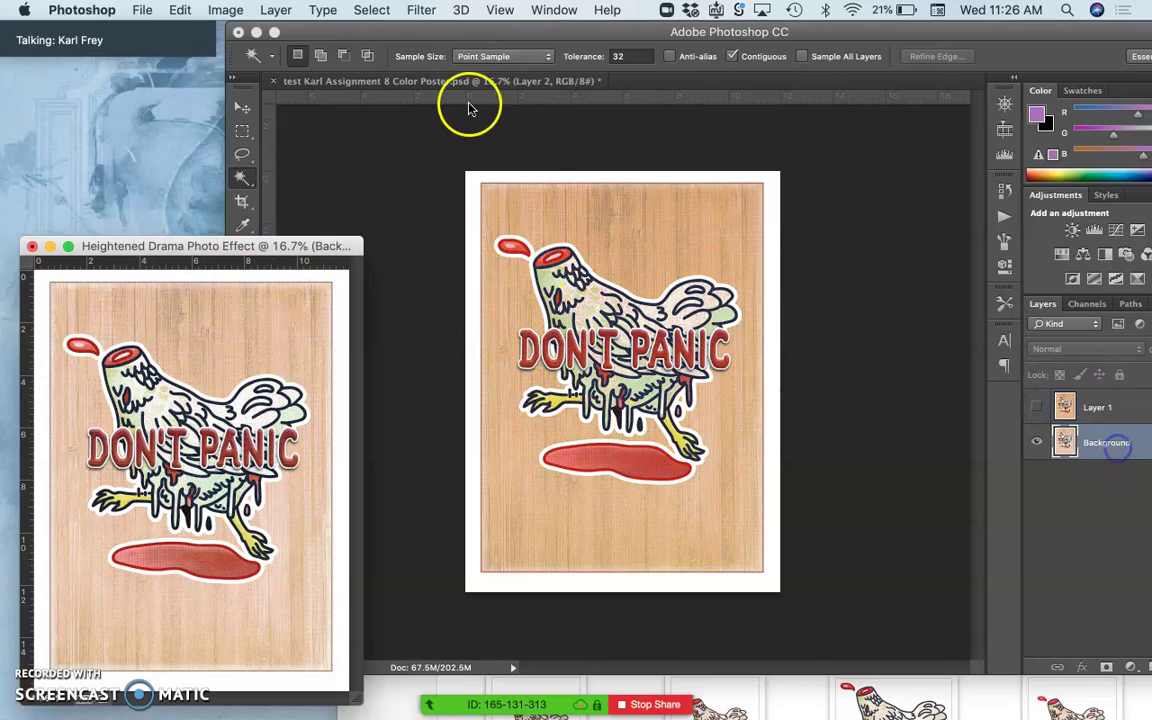
click(371, 10)
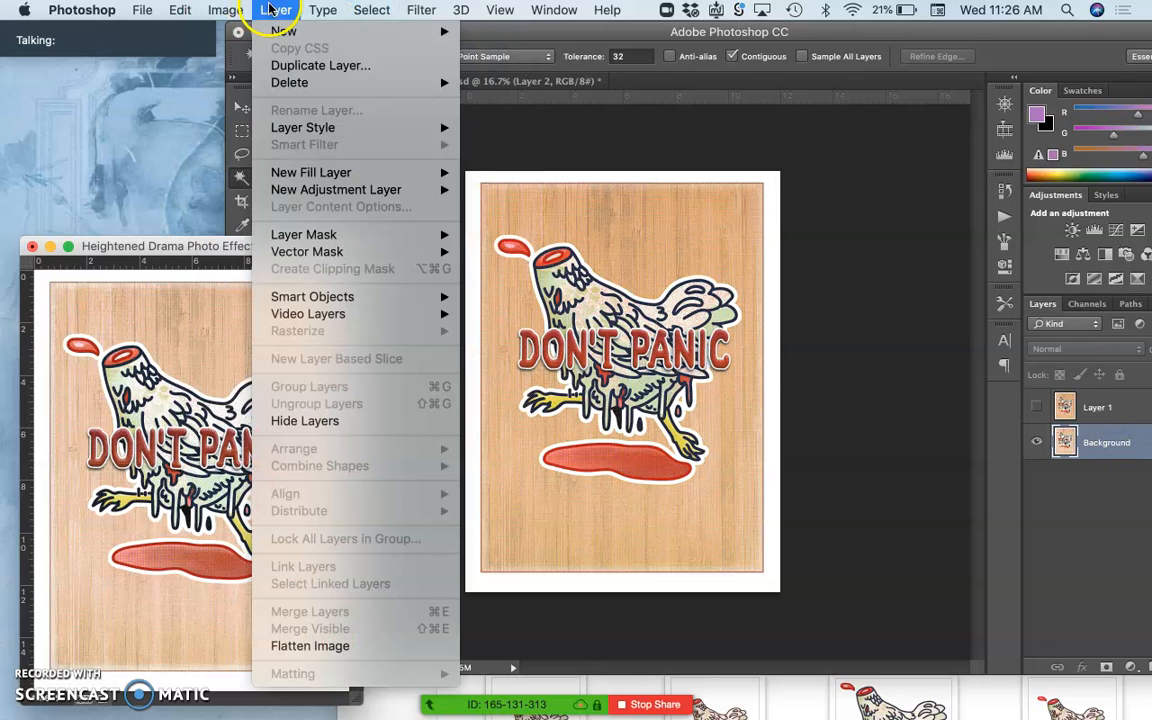
click(310, 645)
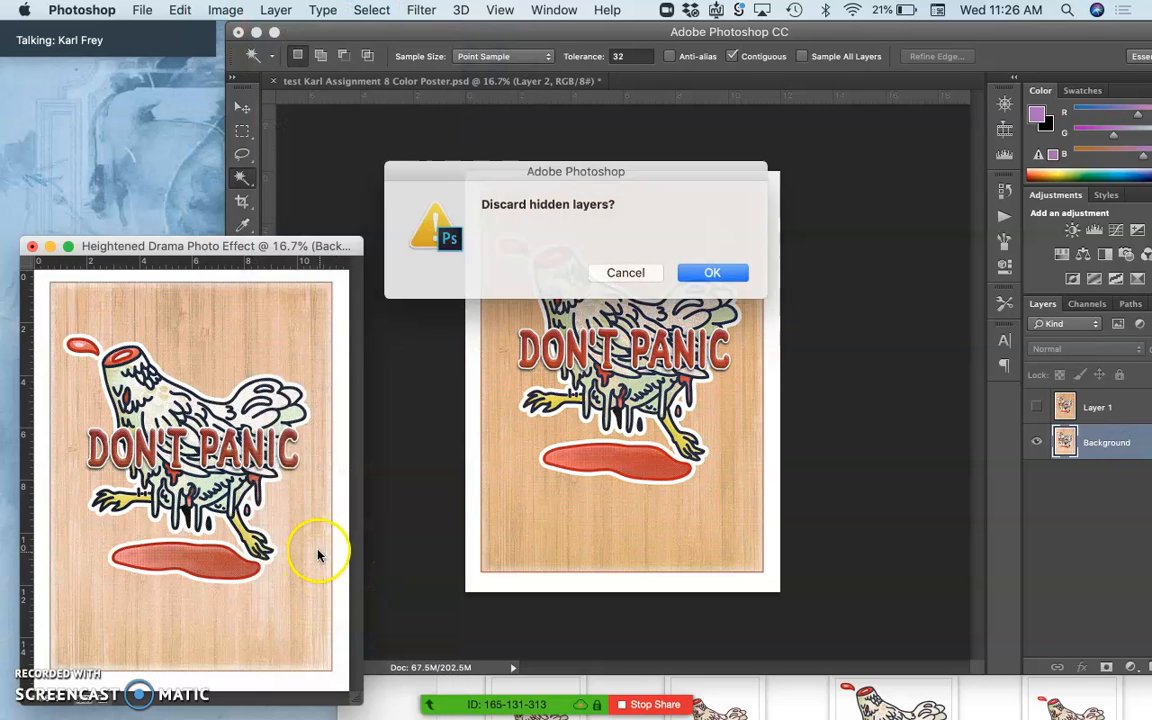
Confirm discarding the hidden layer, select the entire flattened image and copy it.
click(710, 272)
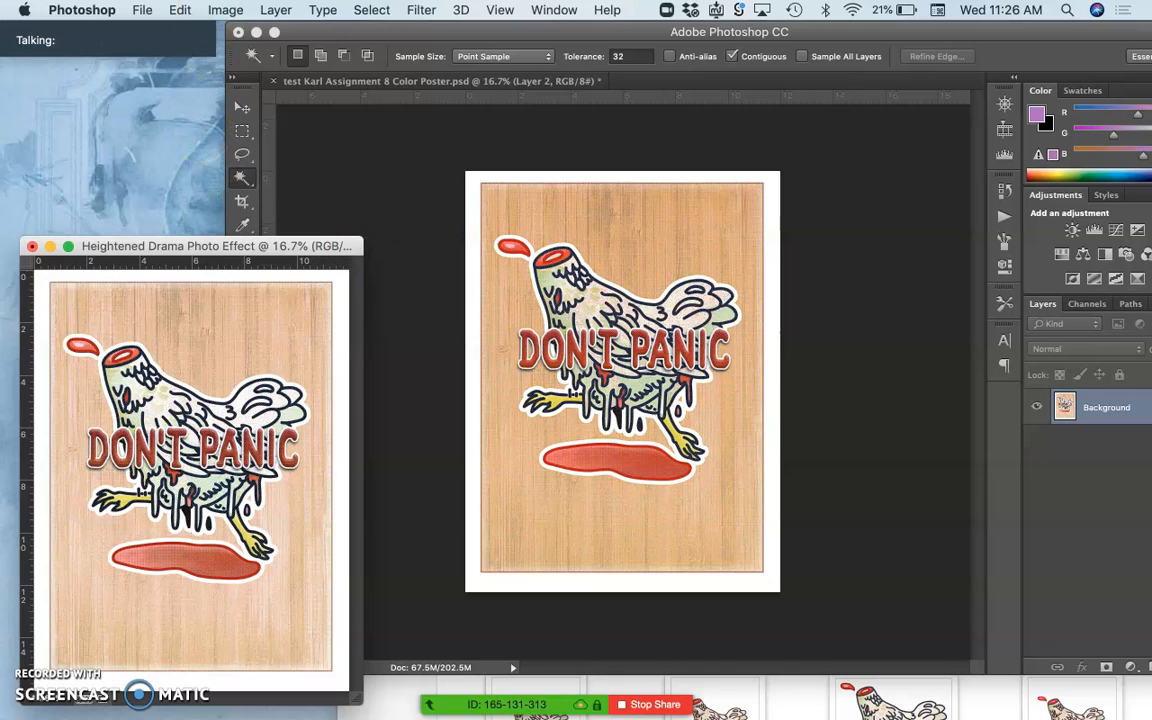
click(276, 10)
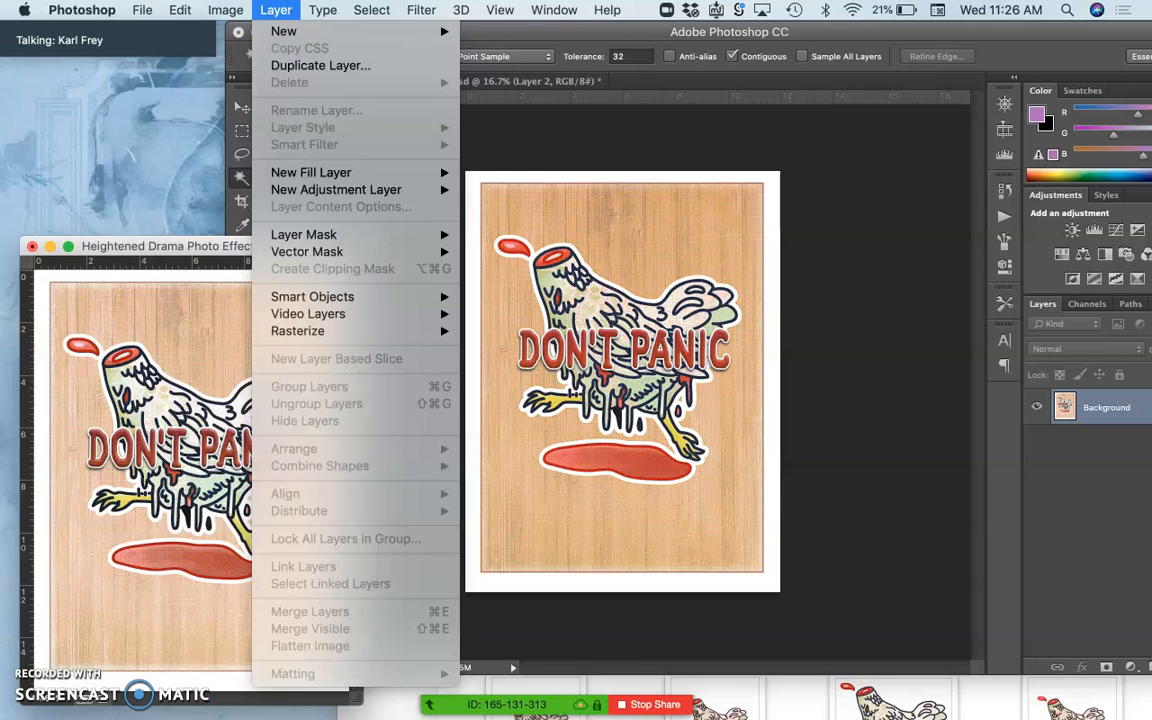
click(370, 10)
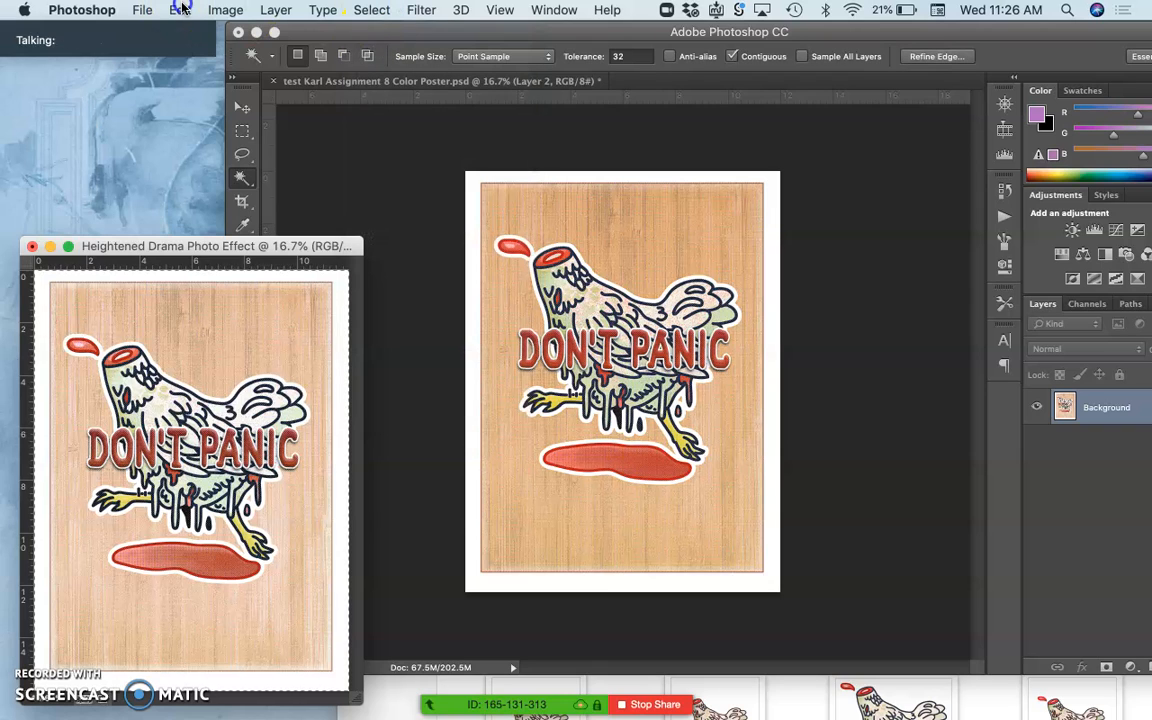
click(181, 9)
click(190, 121)
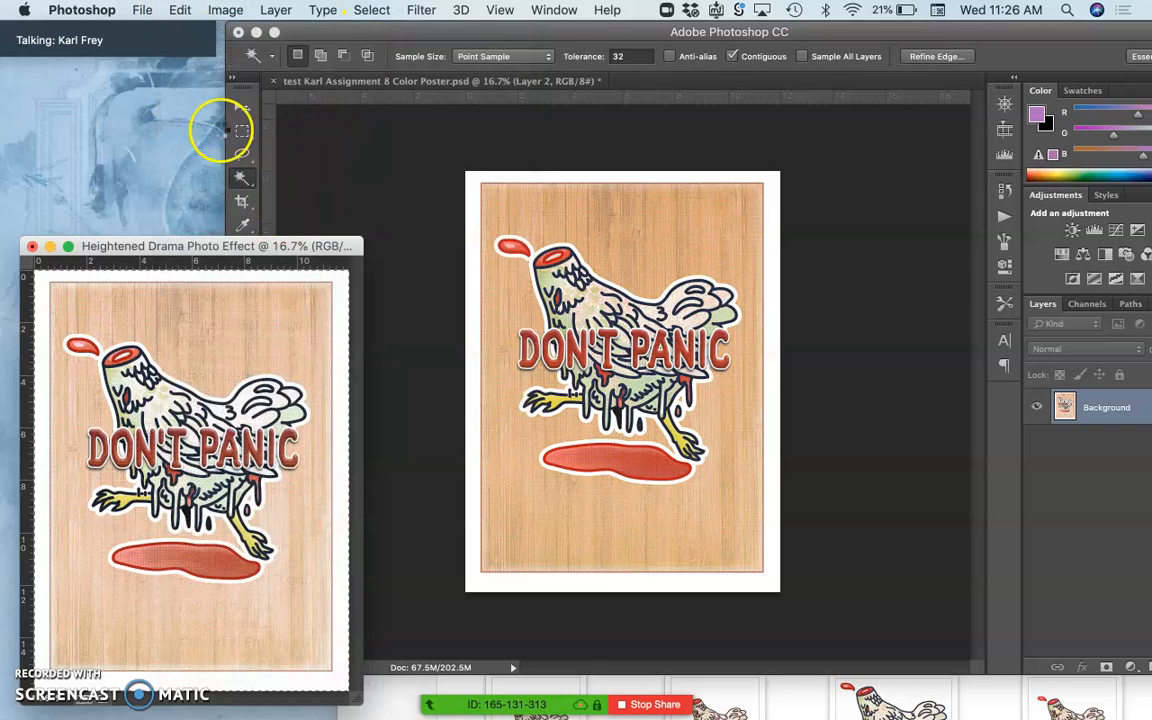
Close Heightened Drama without saving and paste its image into the poster as Layer 3.
click(33, 246)
click(514, 272)
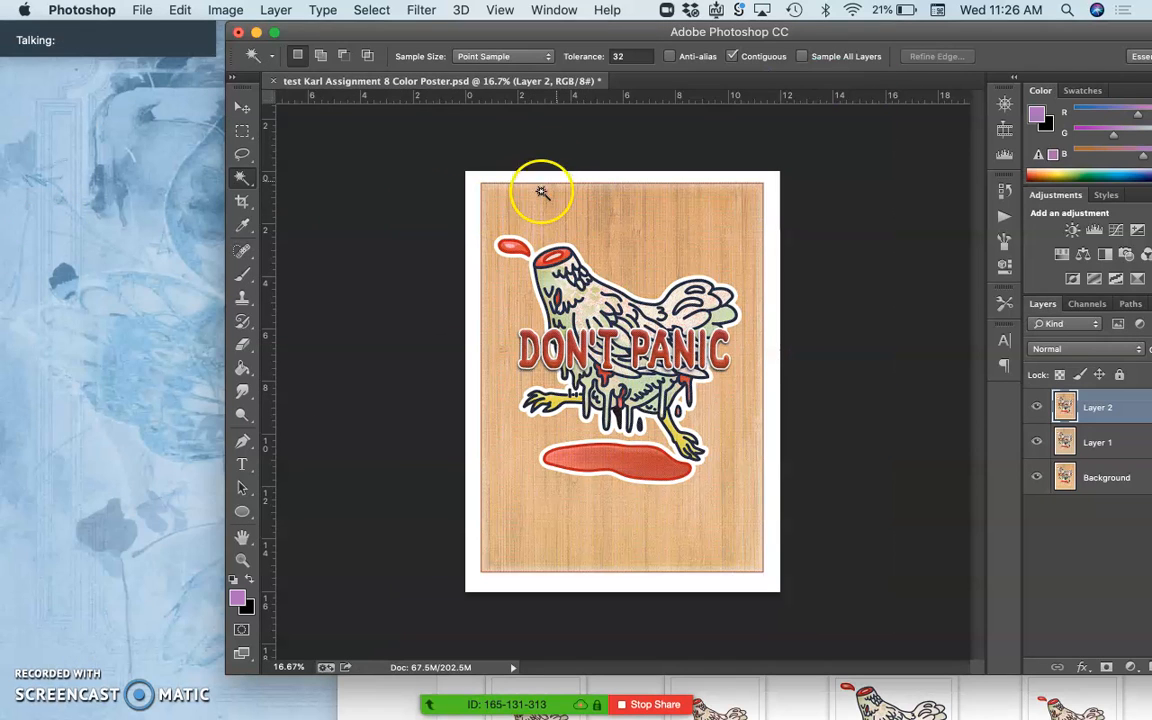
click(183, 11)
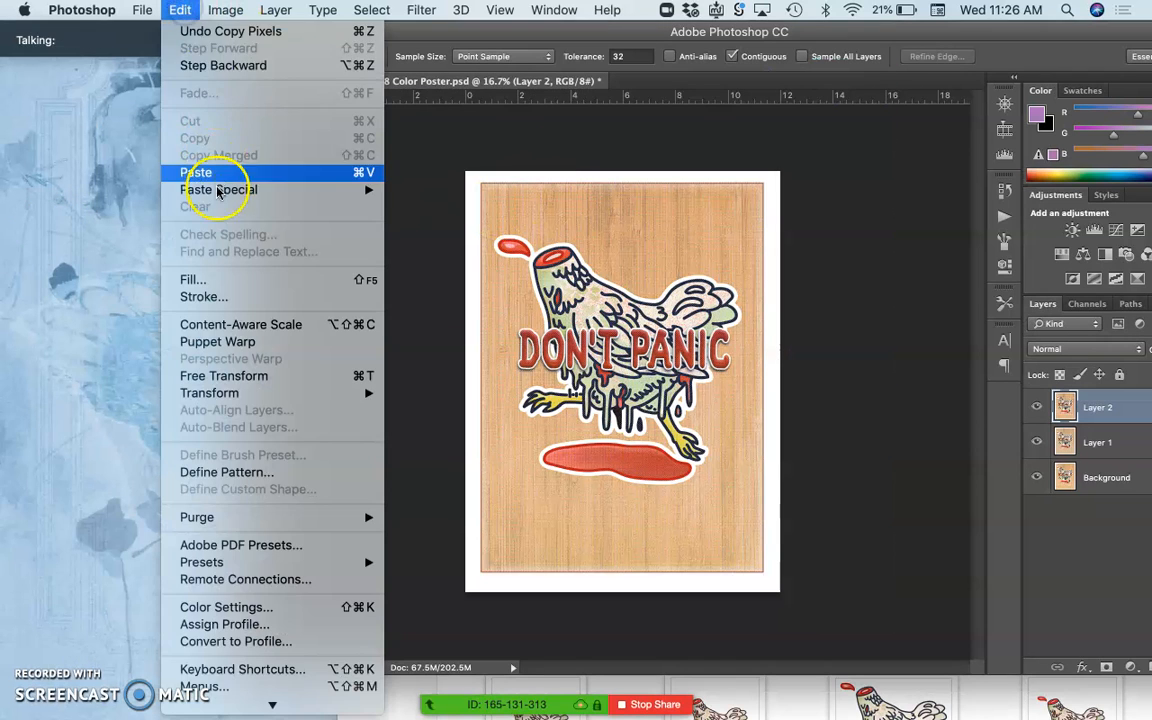
click(195, 170)
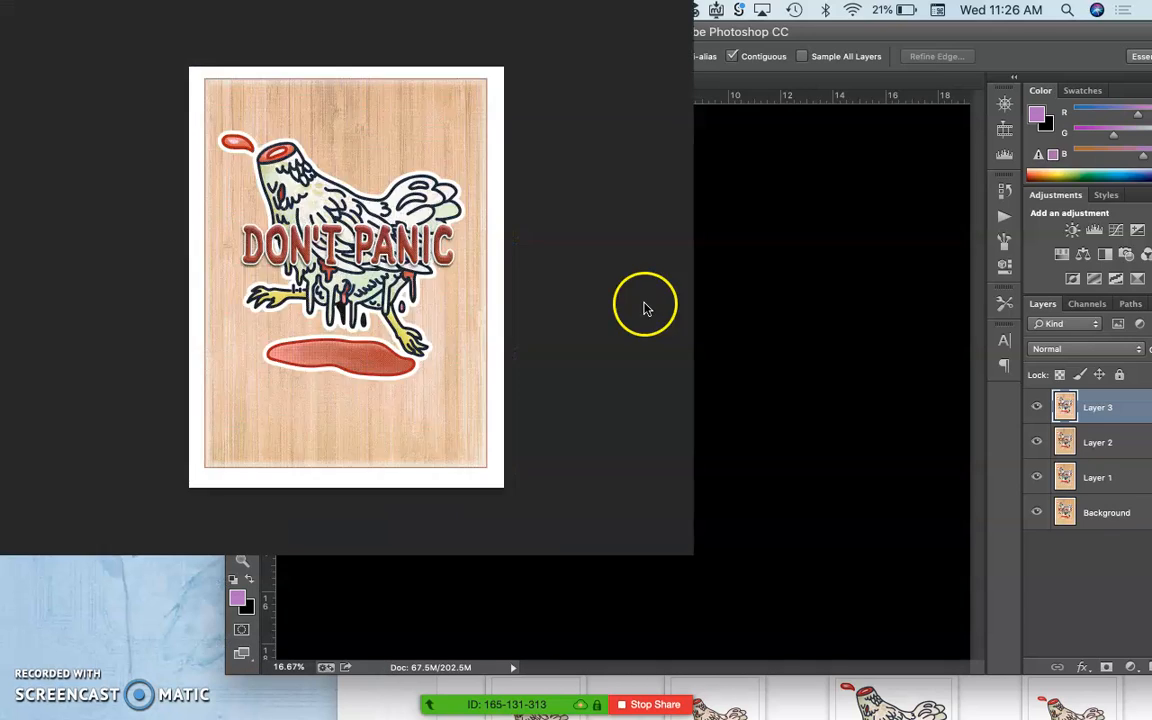
Hide pasted Layer 3, toggle Layers 1 and 2 to compare, and select Layer 2 for its opacity change.
drag(715, 36, 585, 45)
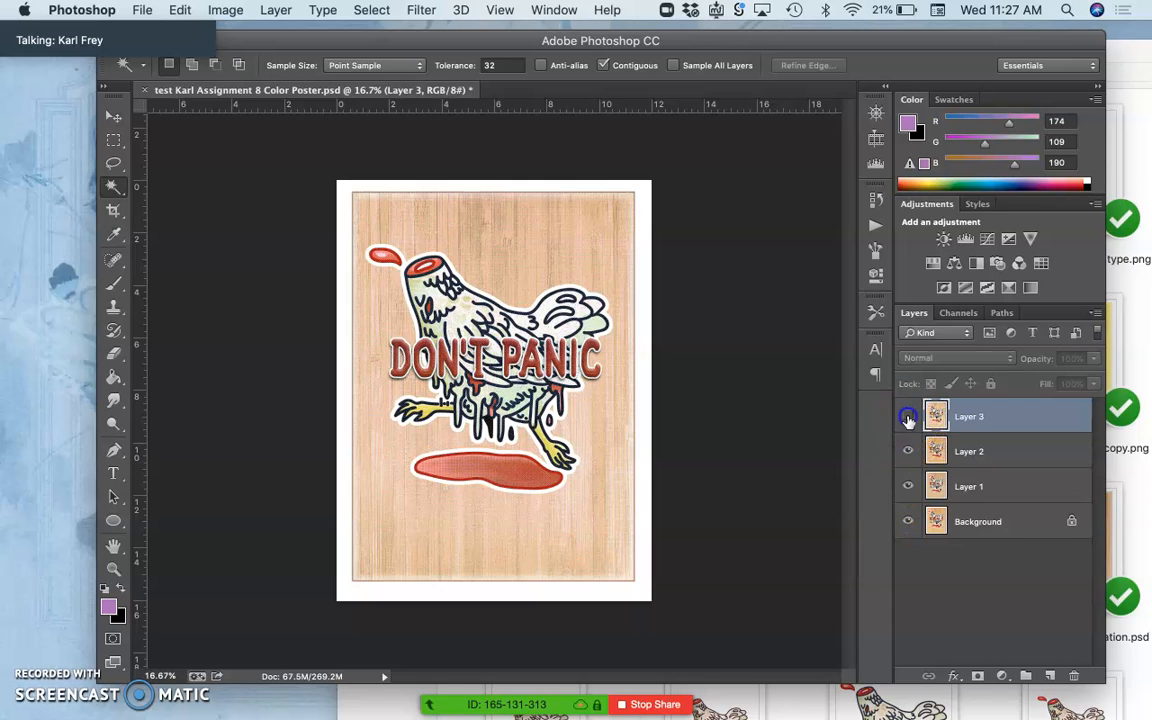
click(907, 416)
click(907, 451)
click(908, 486)
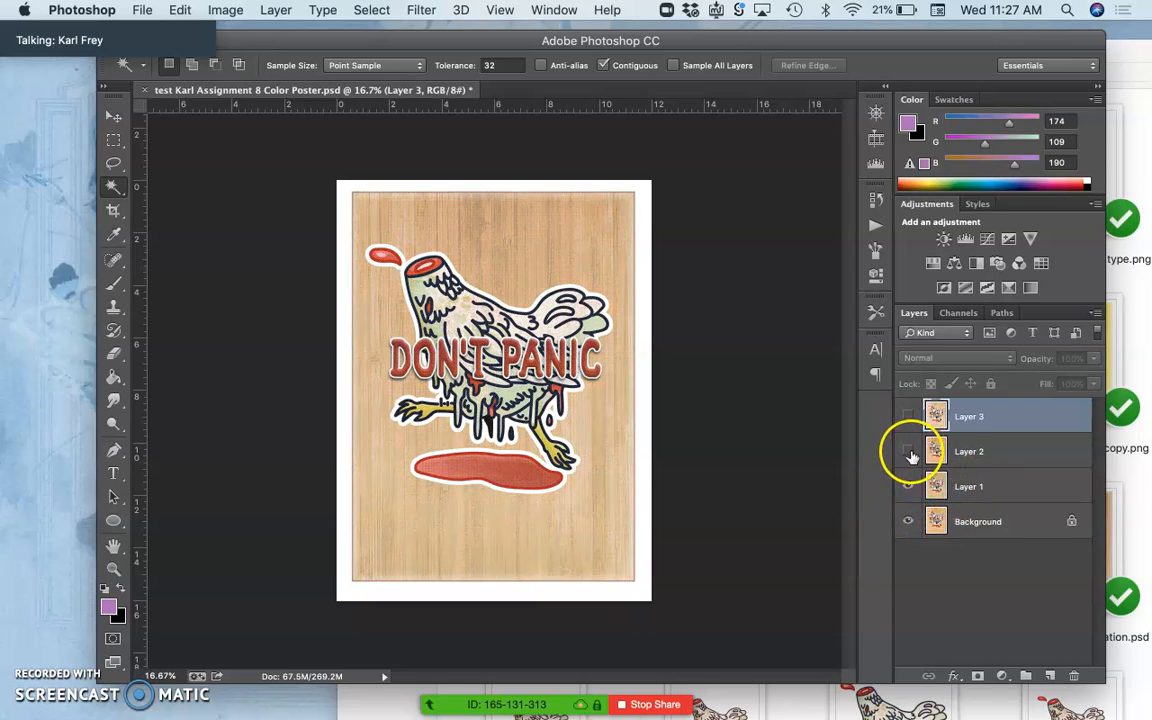
click(907, 451)
click(935, 451)
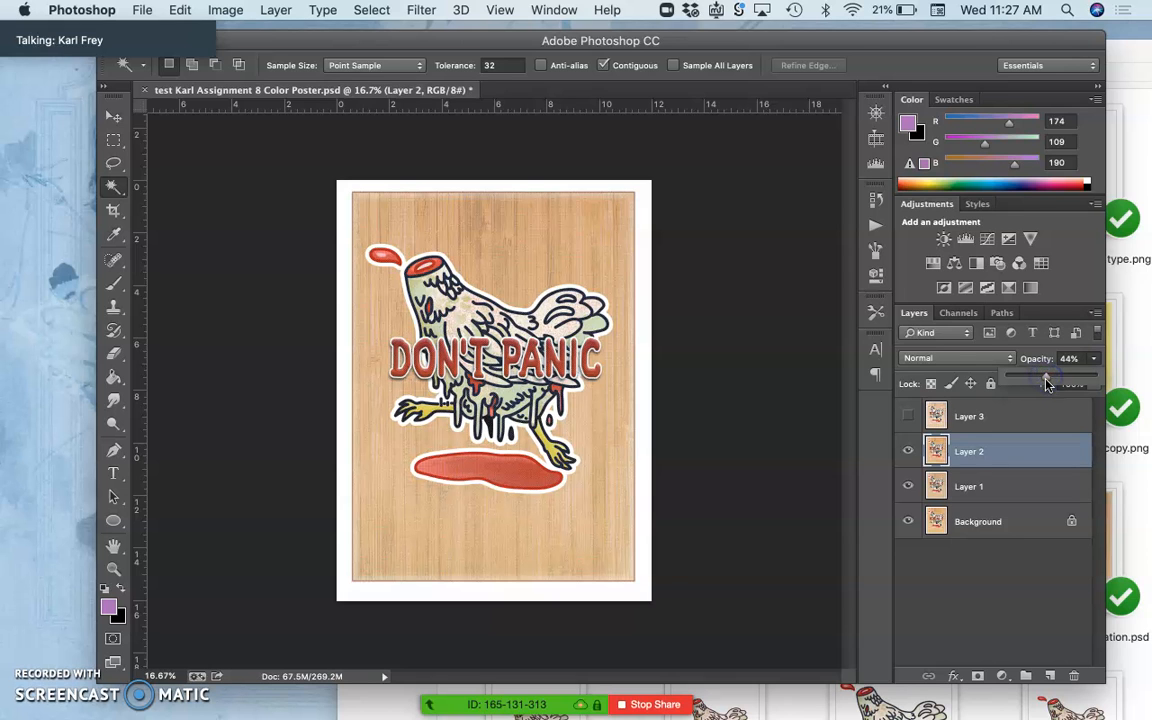
key(super+plus)
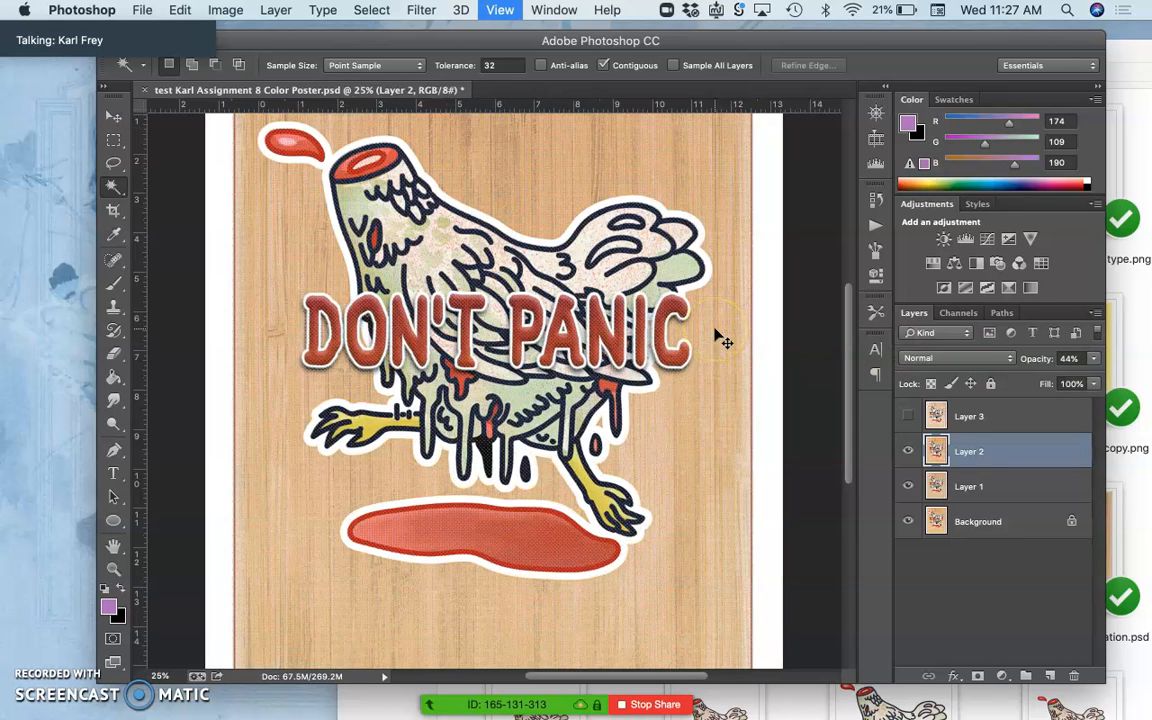
key(super+plus)
key(super+plus)
key(super+plus)
key(super+plus)
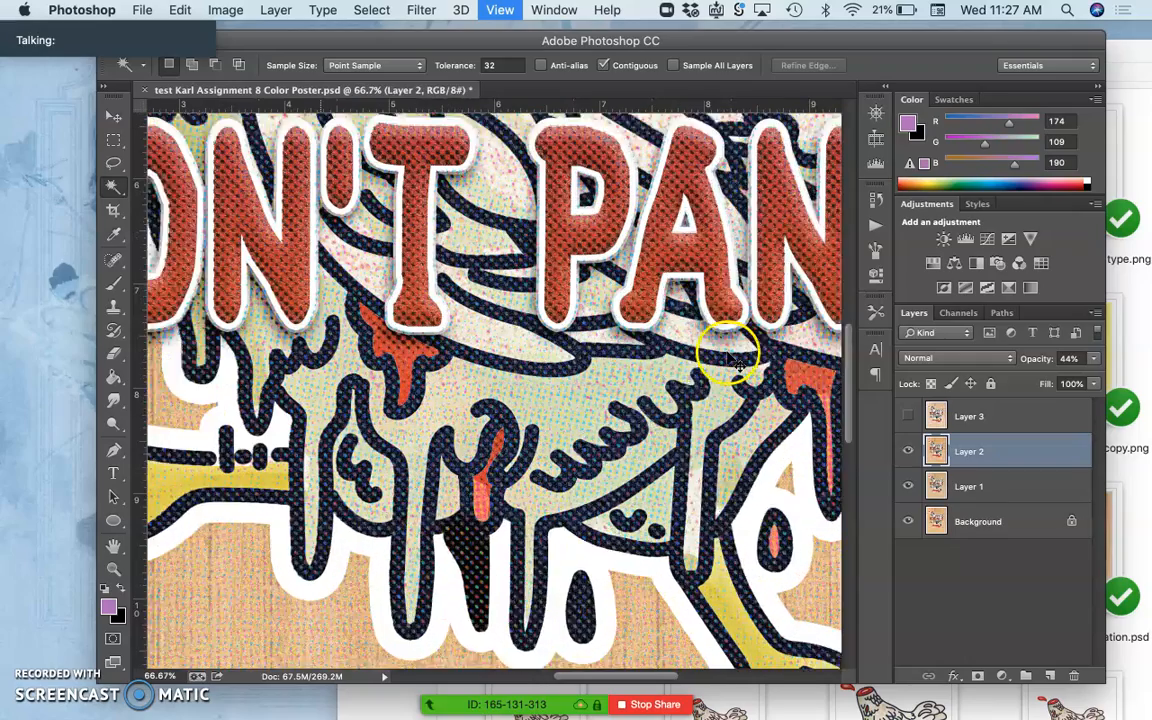
scroll(594, 347, up, 5)
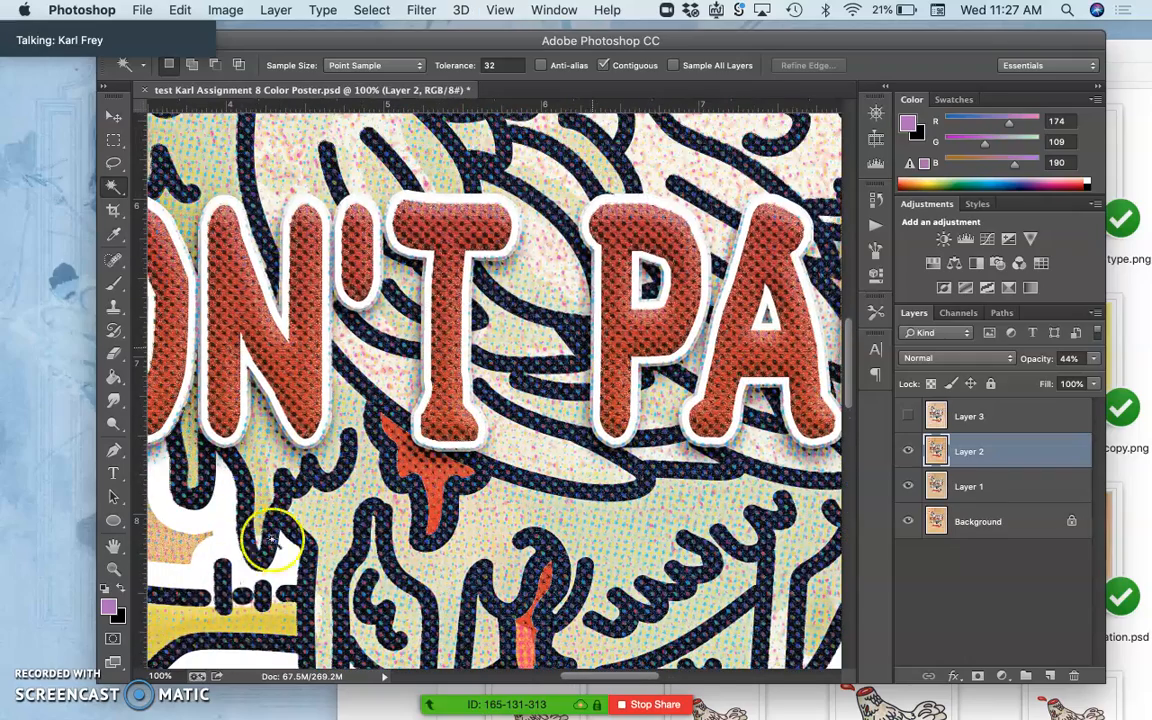
scroll(360, 427, up, 5)
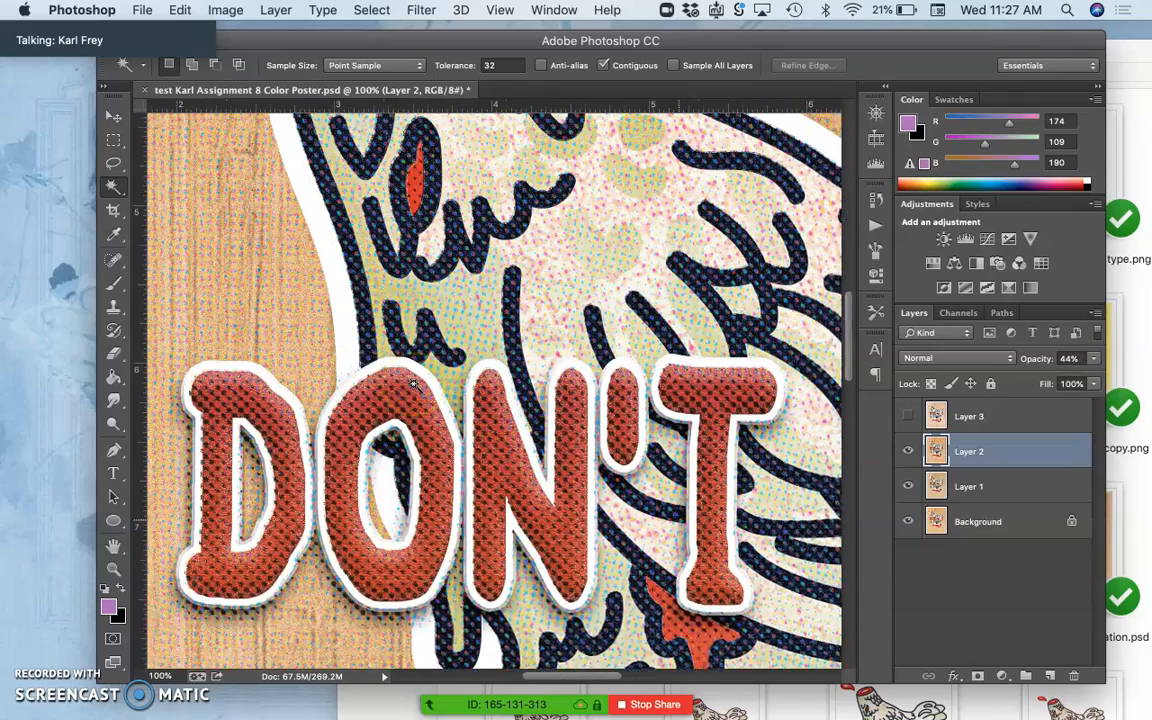
scroll(400, 400, up, 3)
scroll(410, 390, up, 2)
scroll(413, 384, down, 3)
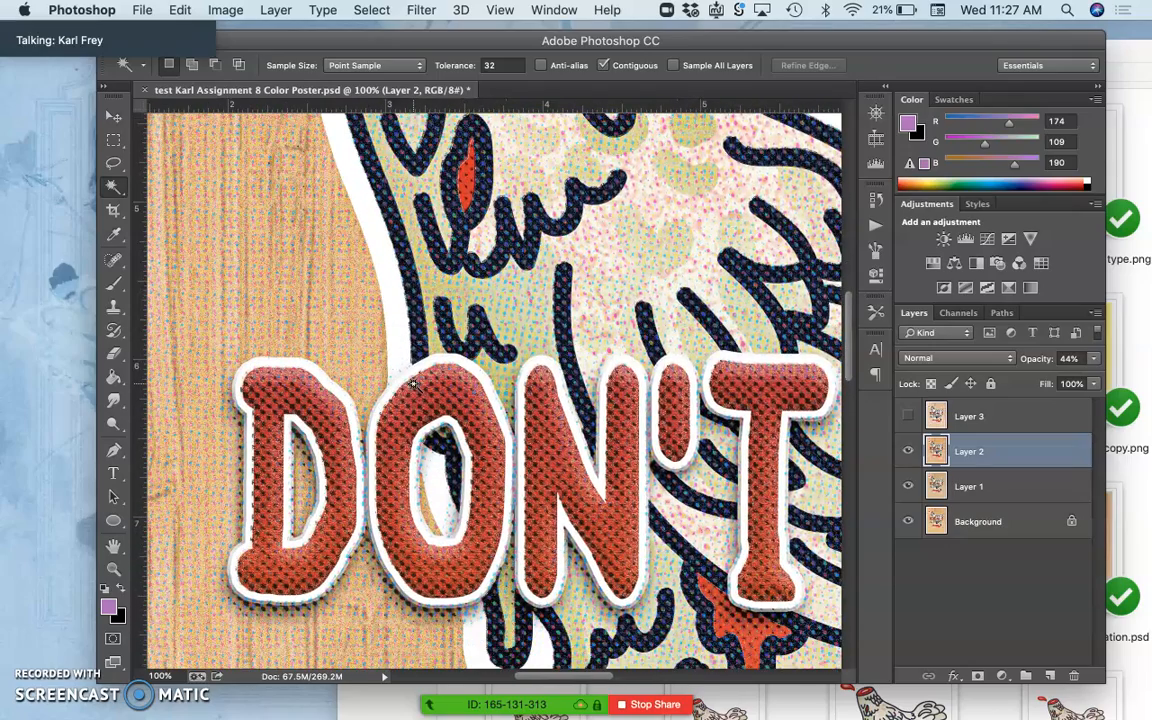
click(907, 451)
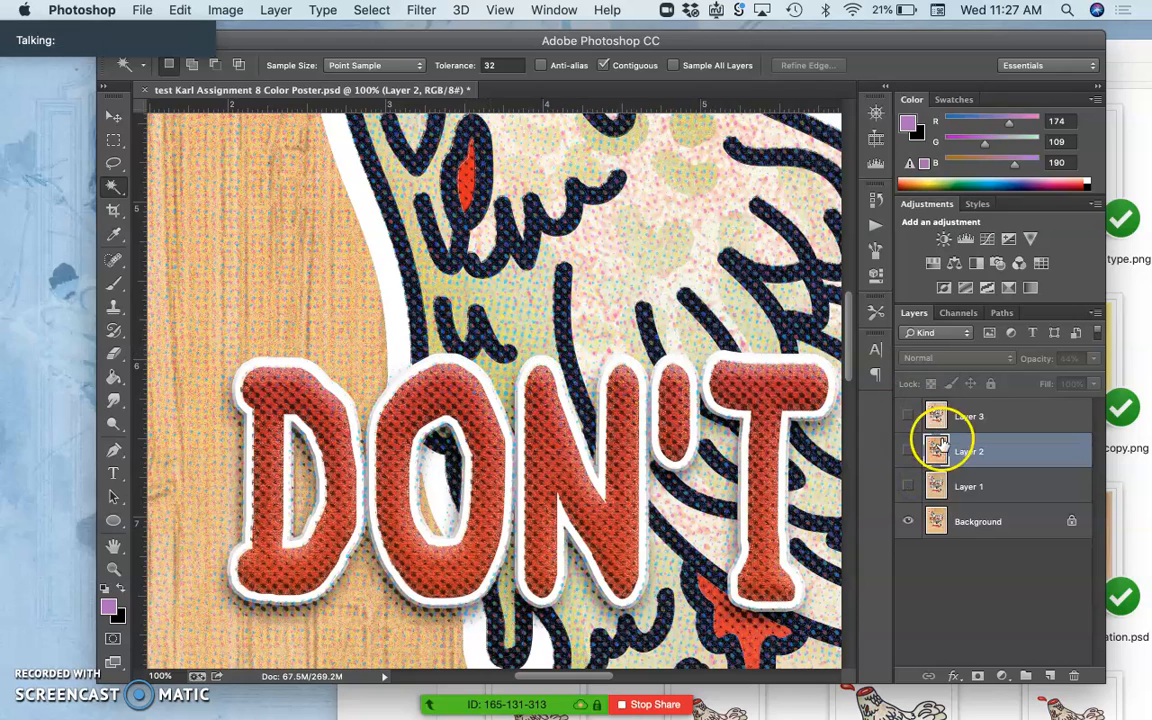
click(908, 486)
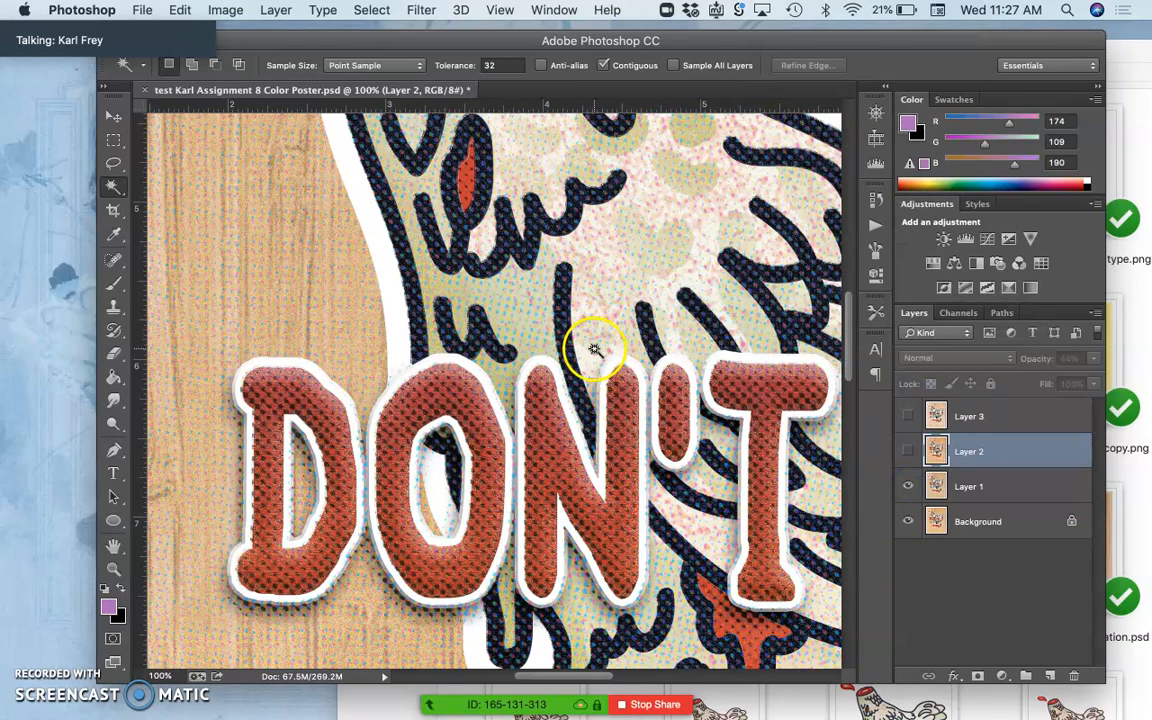
scroll(591, 354, right, 3)
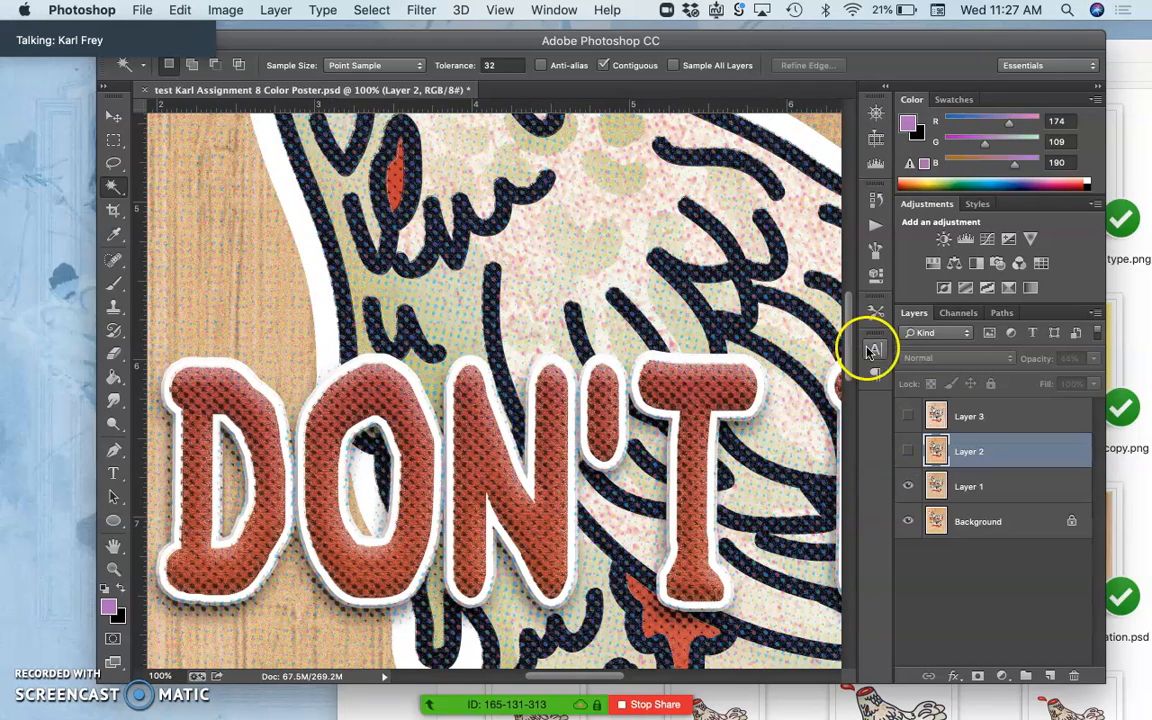
click(912, 452)
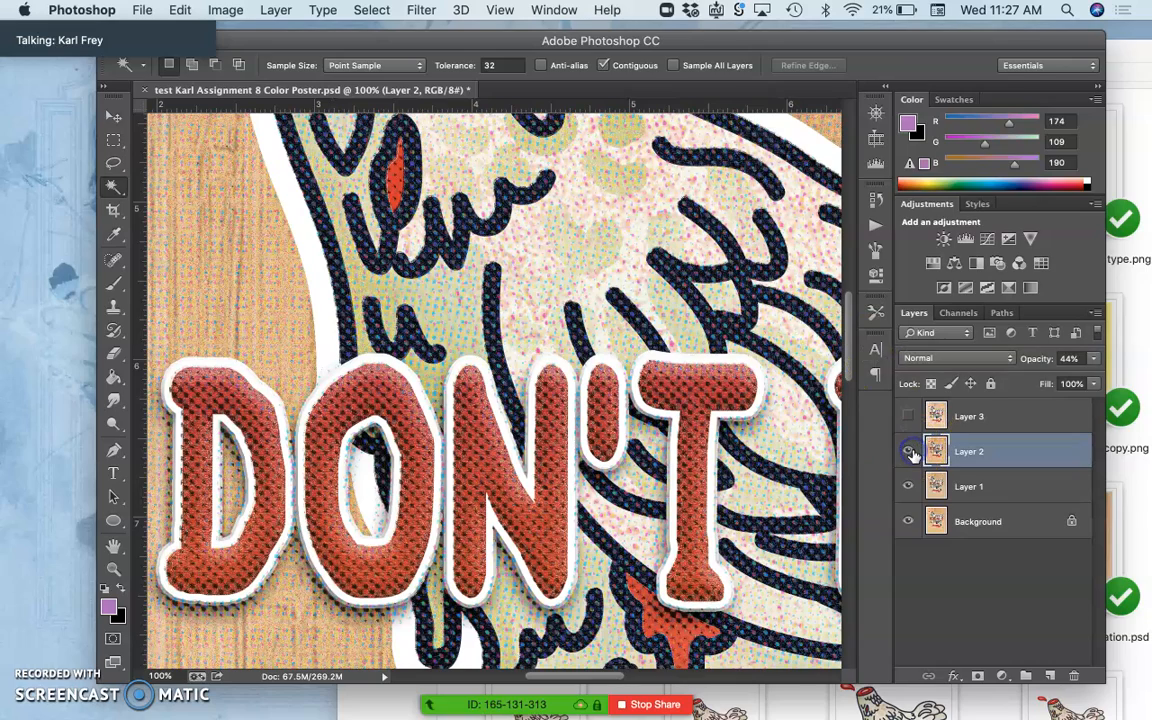
scroll(740, 350, up, 5)
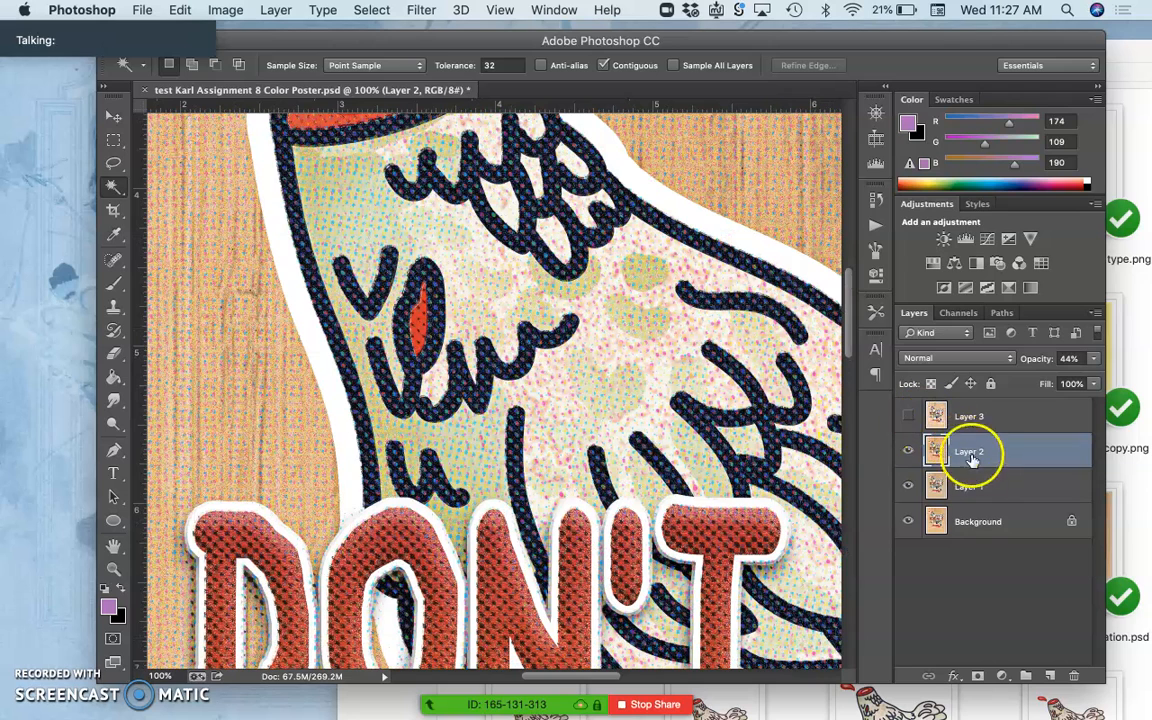
click(975, 487)
Nest Layer 1 and Layer 2 inside new Group 1, then show and select Layer 3 above it.
shift+click(970, 452)
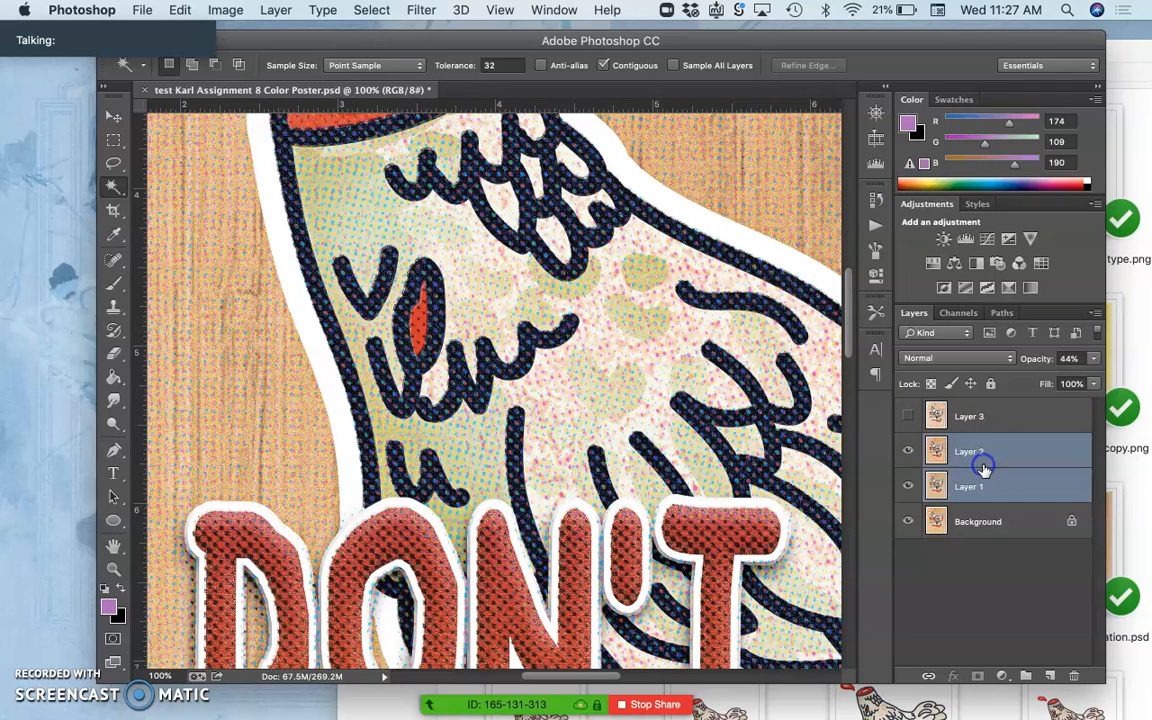
click(1025, 676)
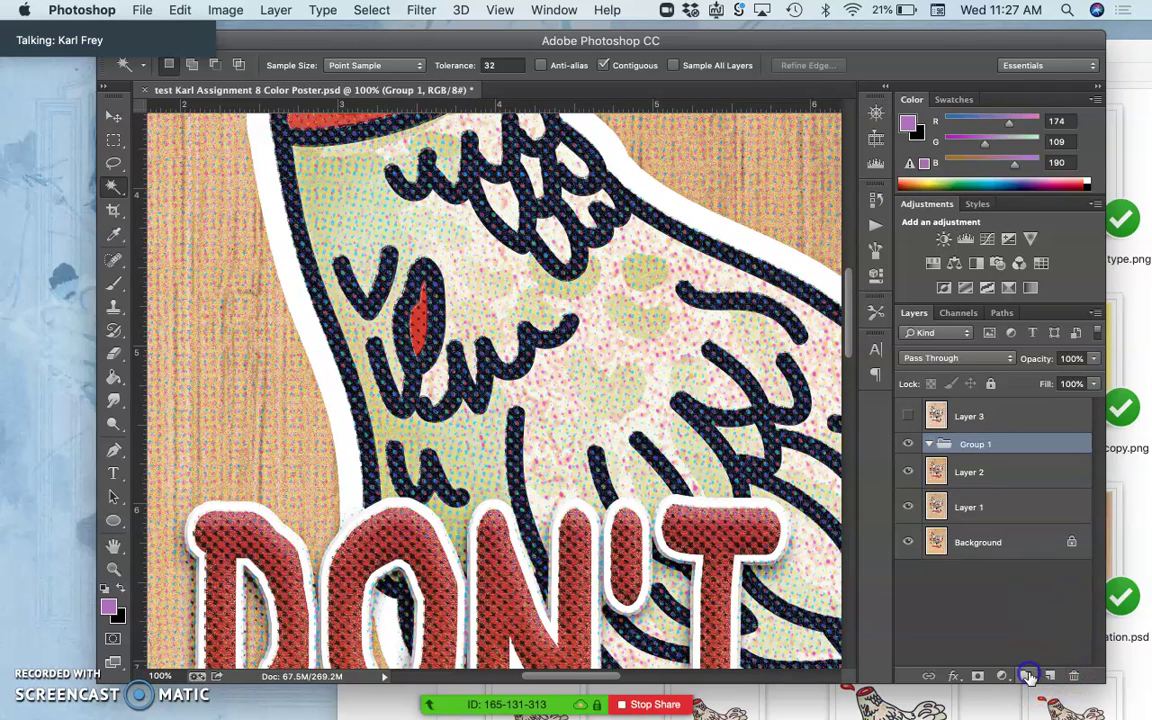
click(968, 472)
shift+click(960, 507)
drag(959, 474, 930, 444)
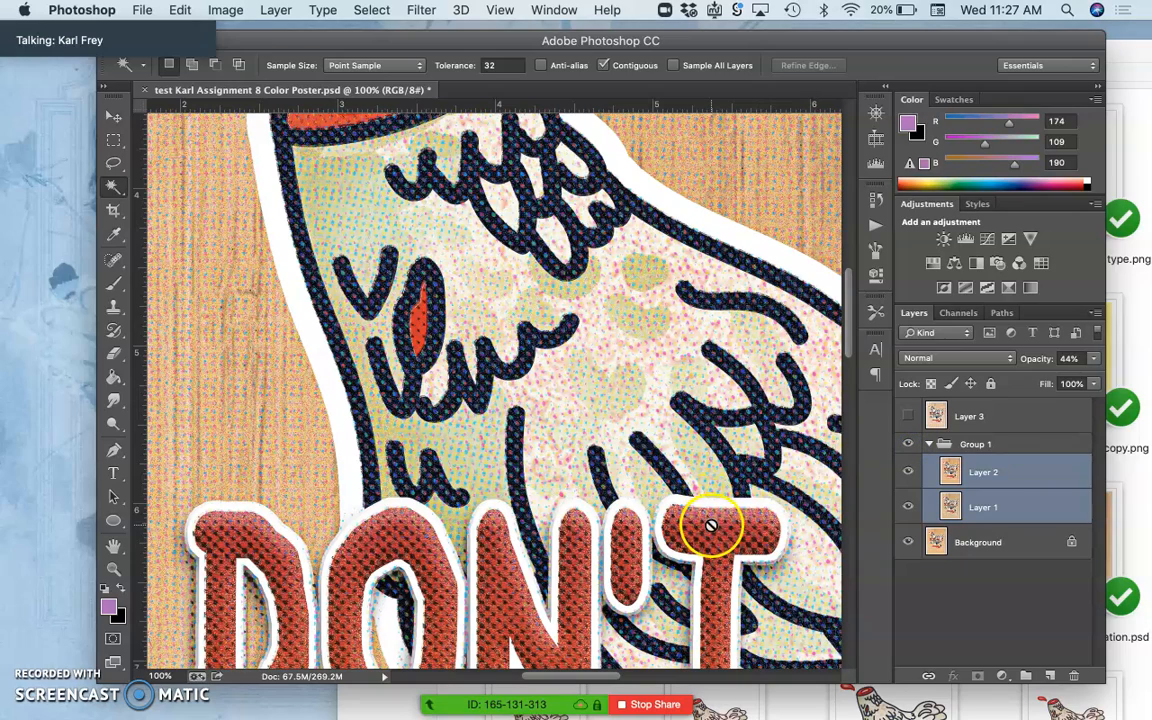
scroll(725, 548, down, 3)
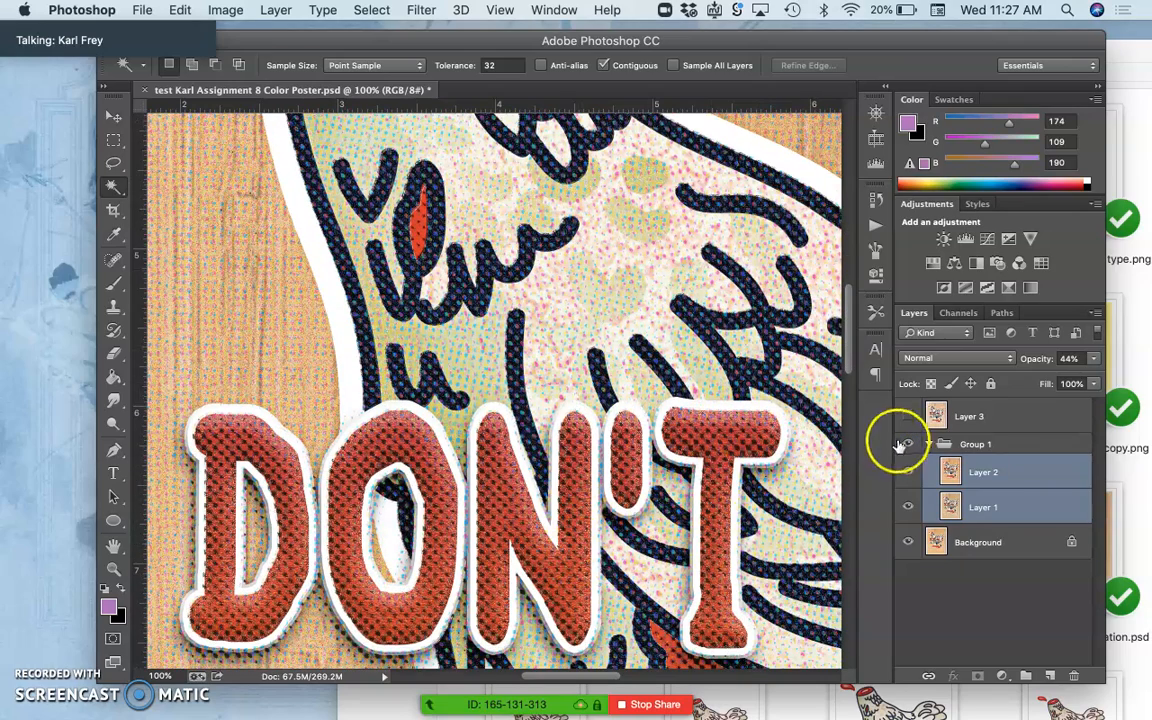
click(908, 416)
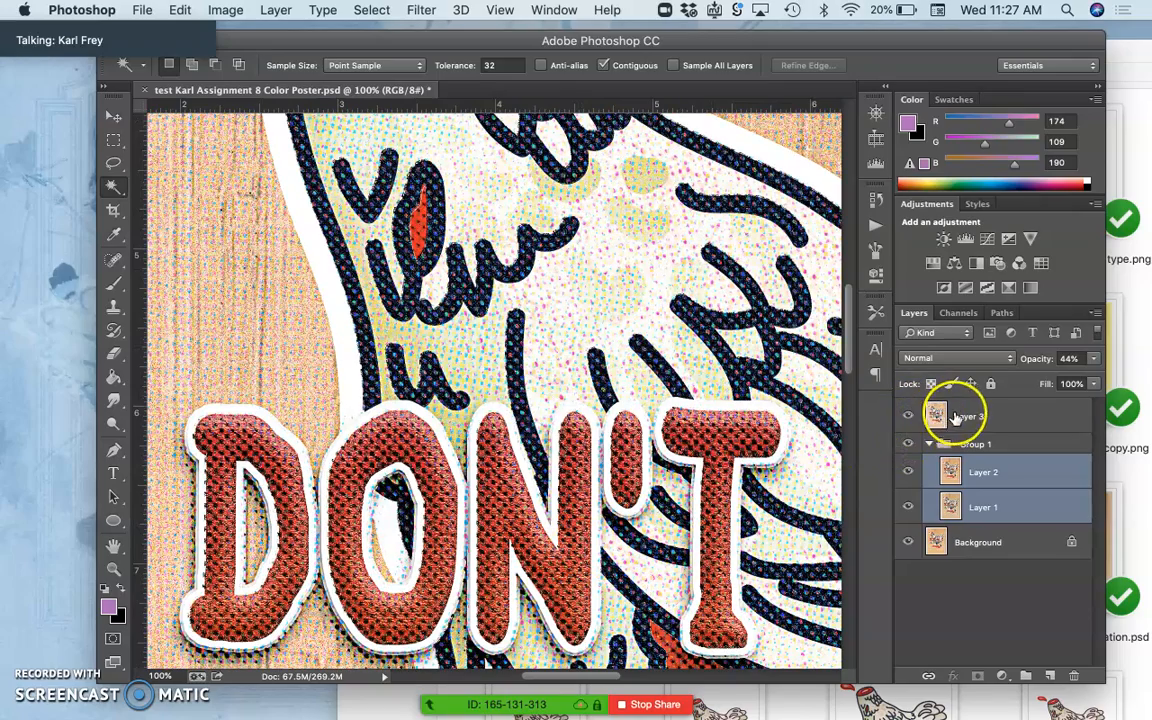
click(935, 416)
Set Layer 3's blend mode to Pin Light and toggle it to compare the effect.
key(super+minus)
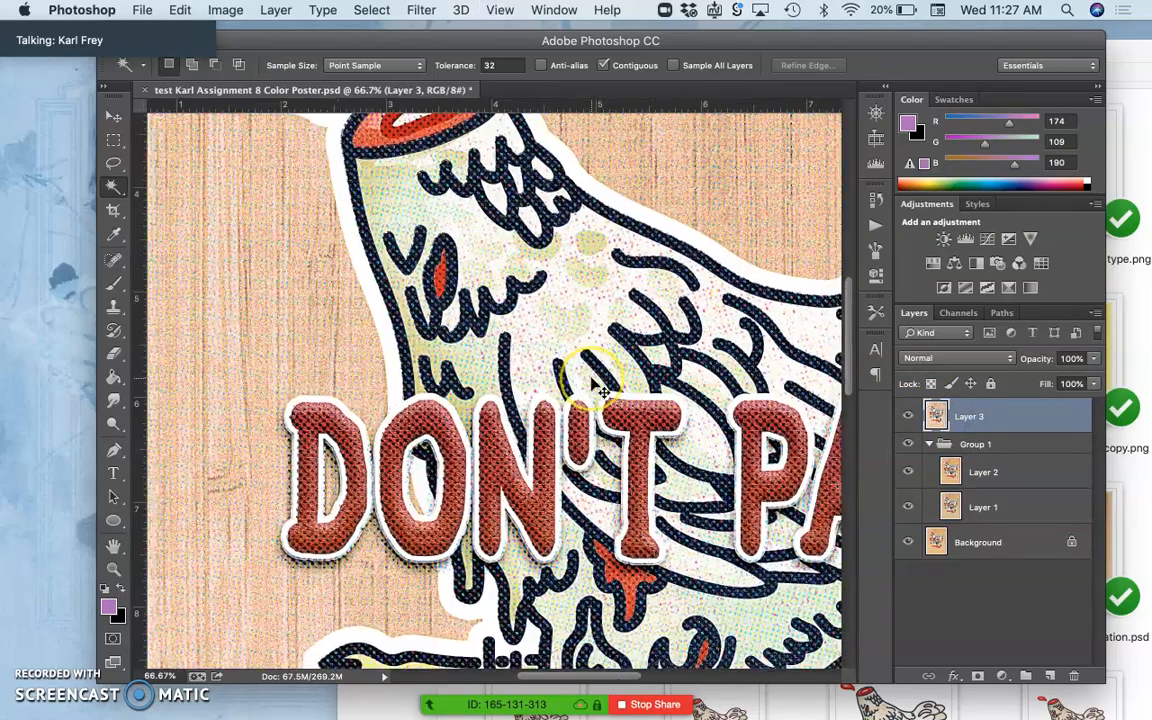
scroll(600, 388, up, 3)
scroll(600, 388, right, 3)
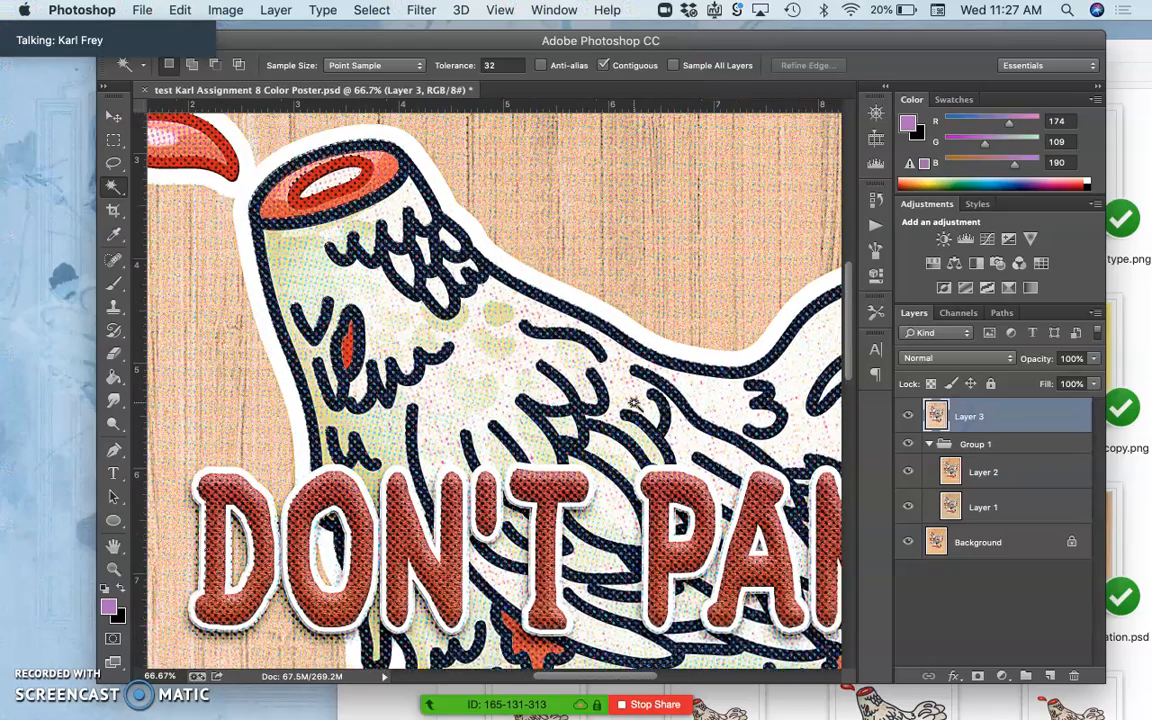
click(955, 358)
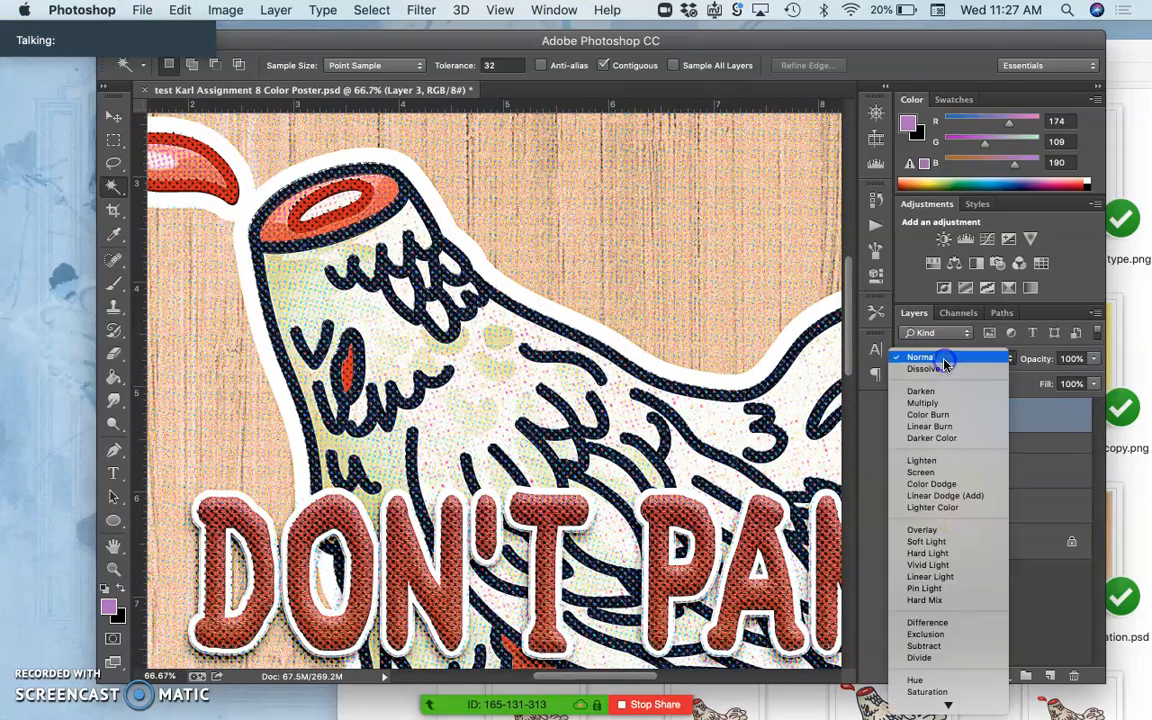
click(925, 588)
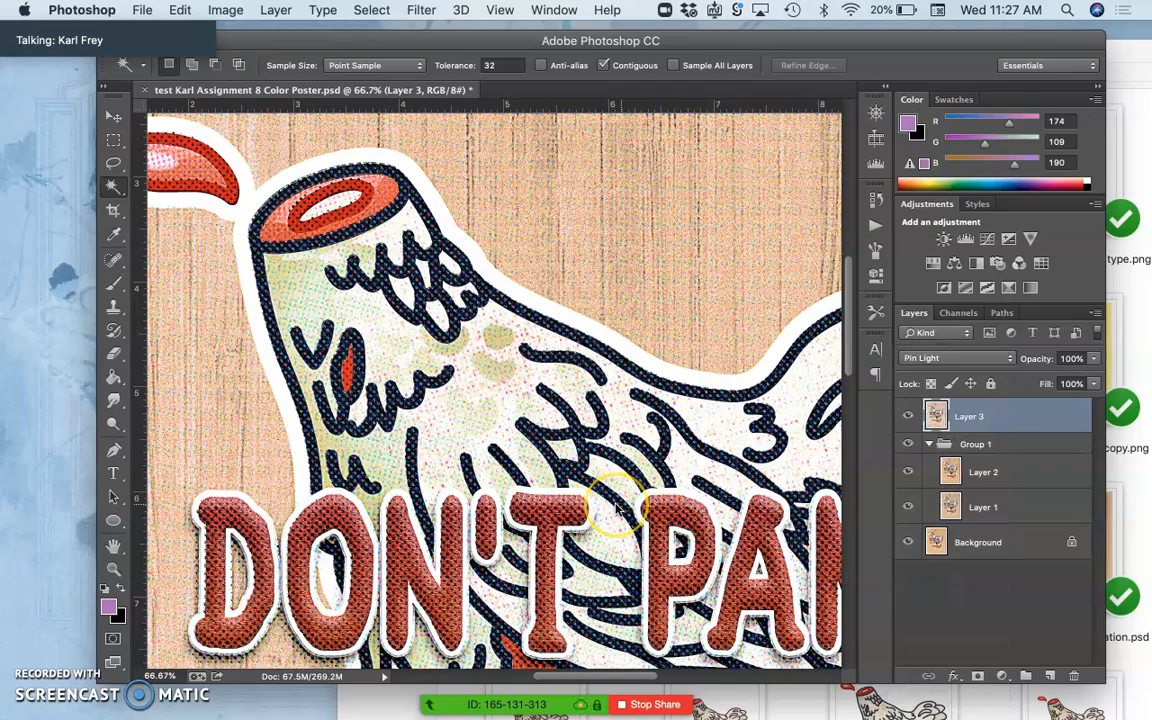
click(907, 416)
click(907, 416)
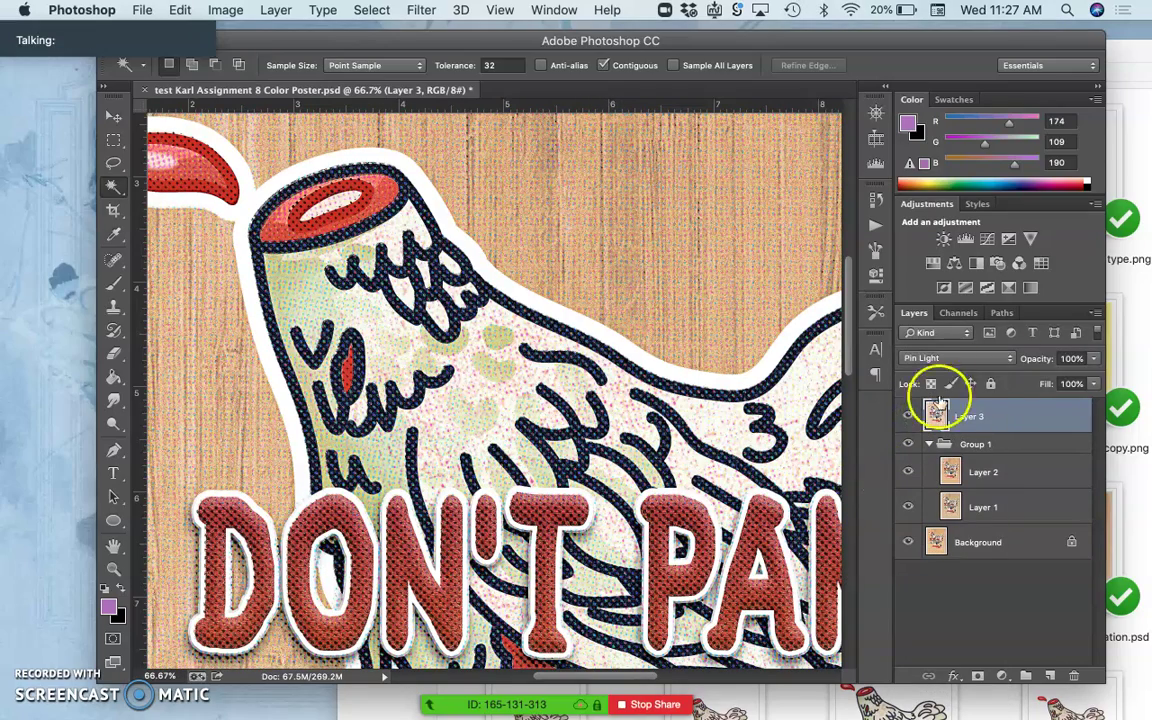
Lower Layer 3's opacity to 40% and zoom out to view the whole poster.
click(1093, 360)
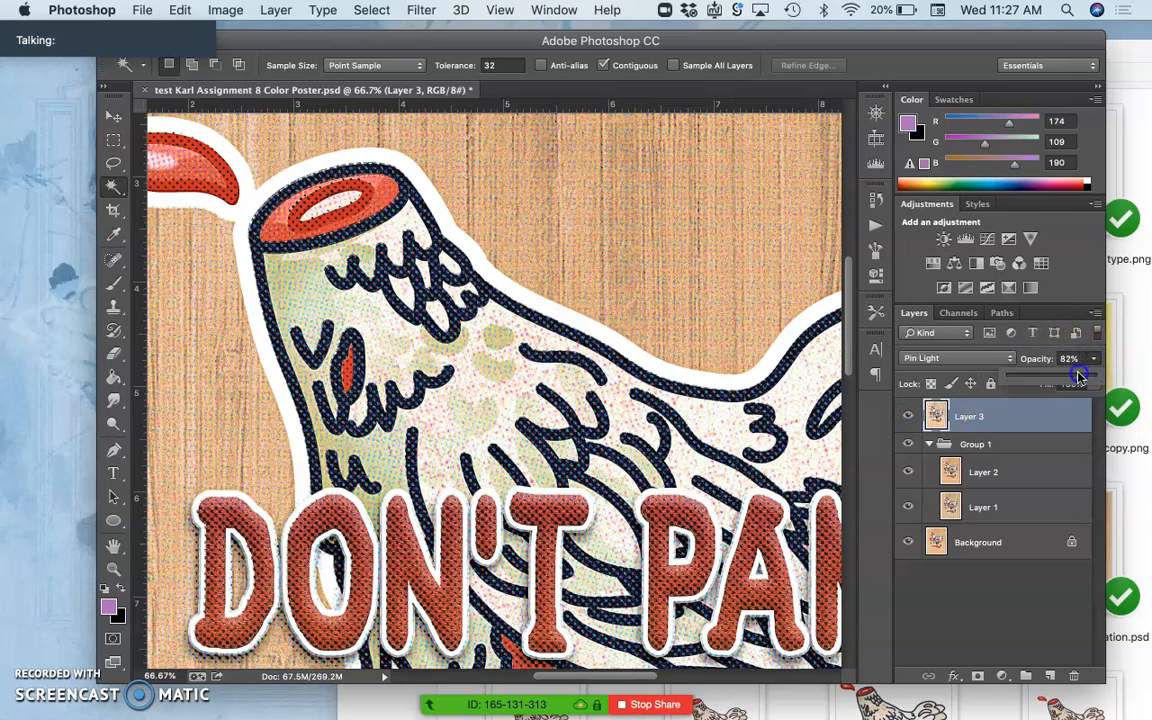
drag(1055, 382, 1043, 383)
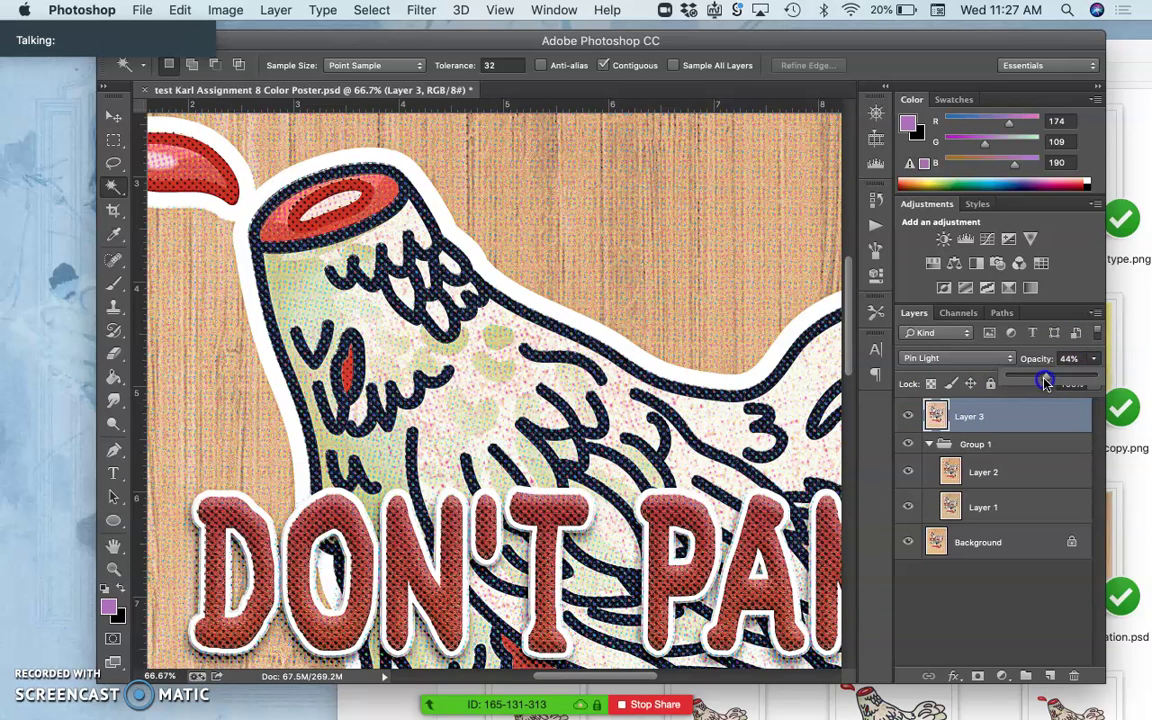
click(906, 418)
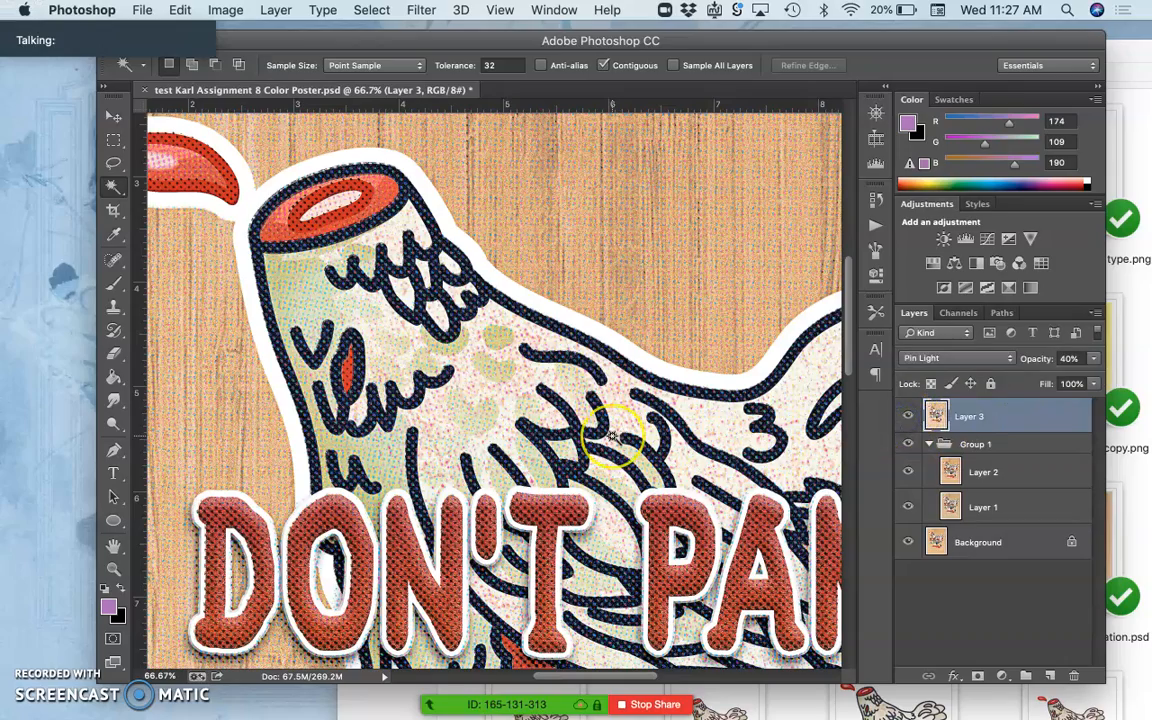
scroll(612, 435, down, 5)
key(super+minus)
key(super+minus)
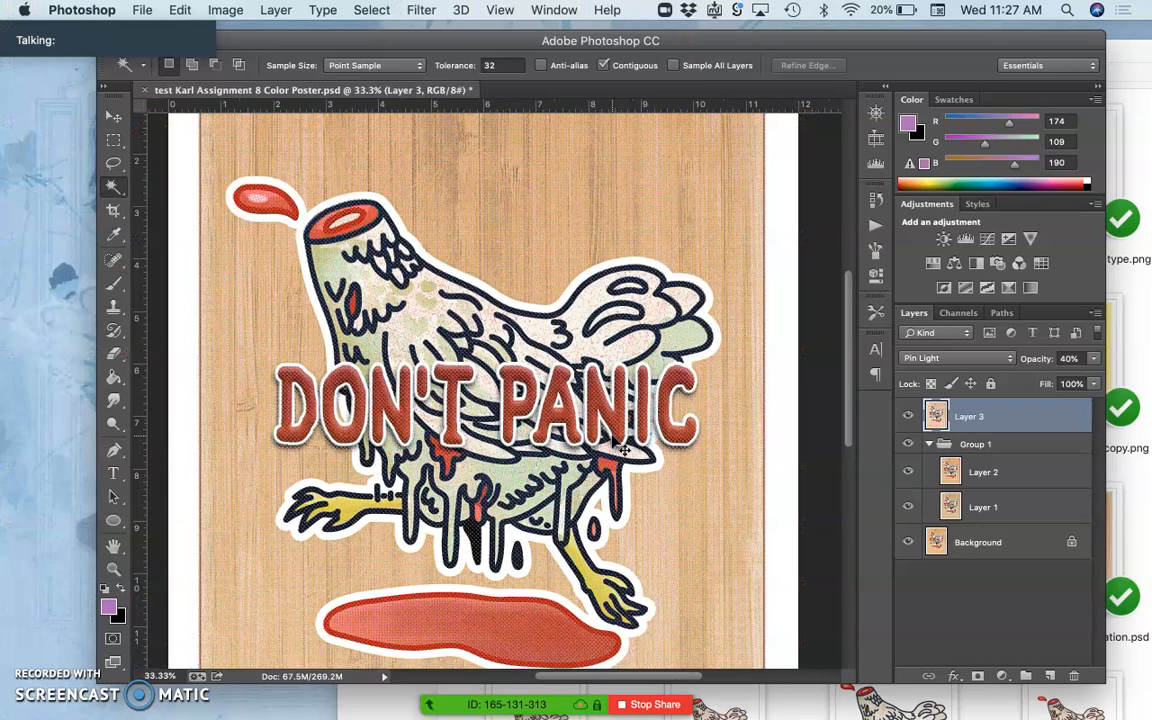
key(super+minus)
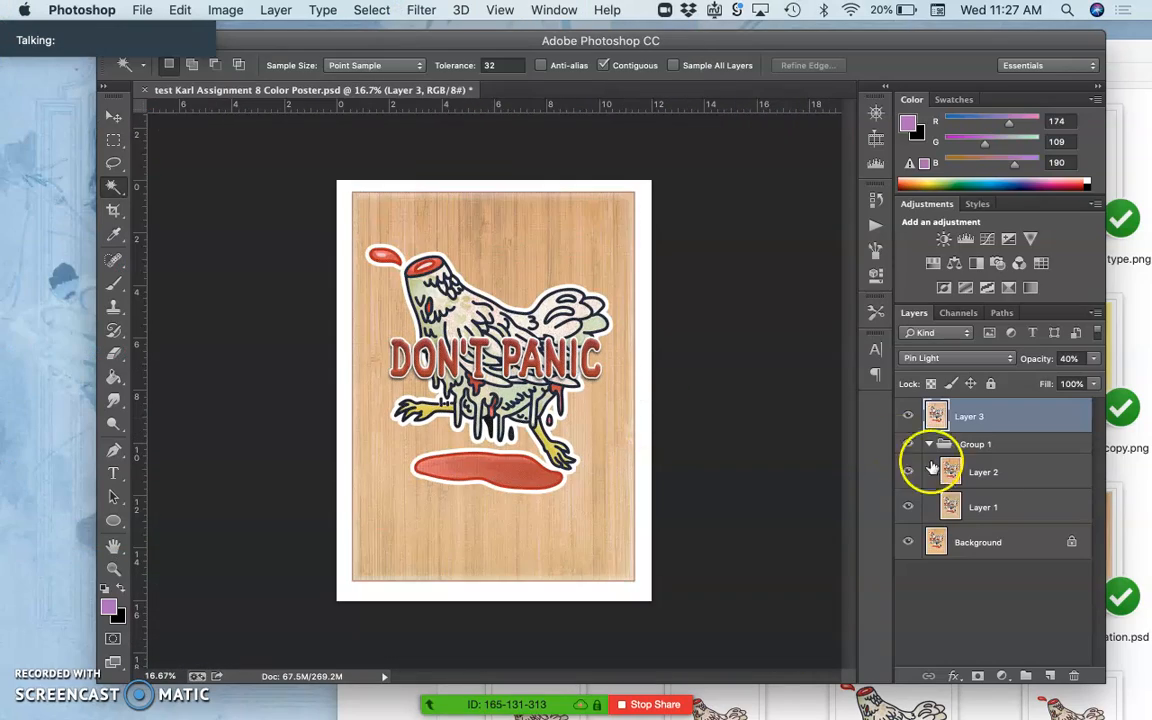
Move Layer 3 to the top of Group 1, collapse the group and toggle its visibility to compare.
key(super+bracketleft)
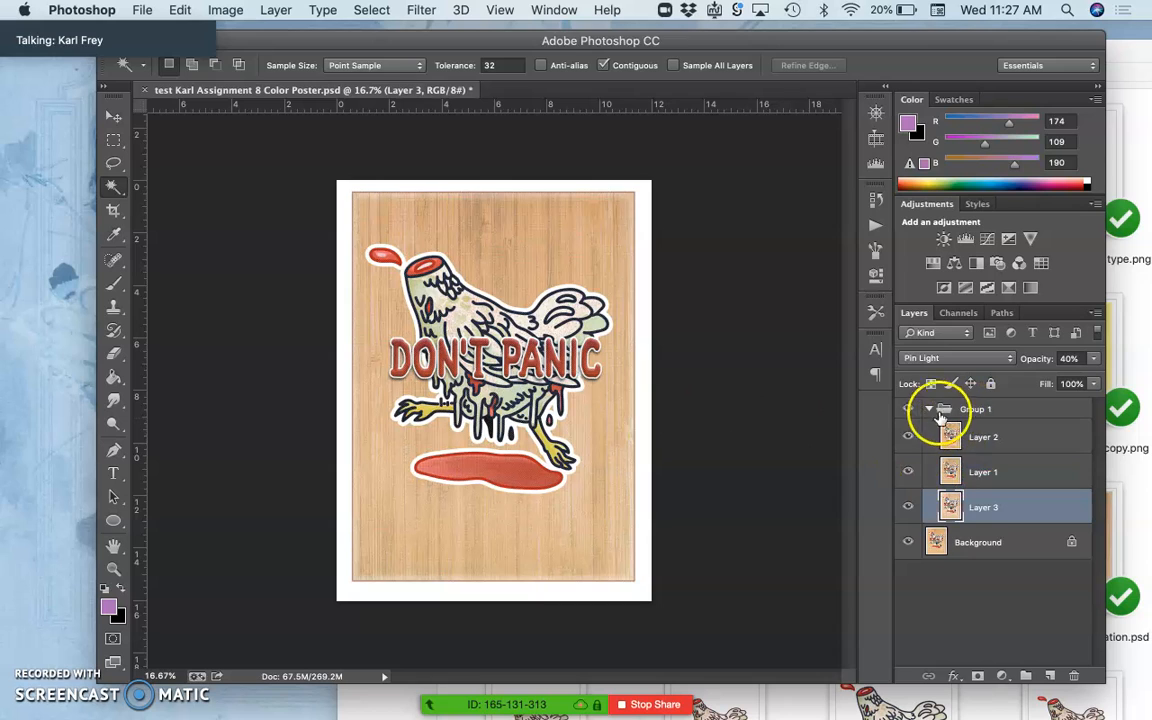
drag(980, 507, 975, 422)
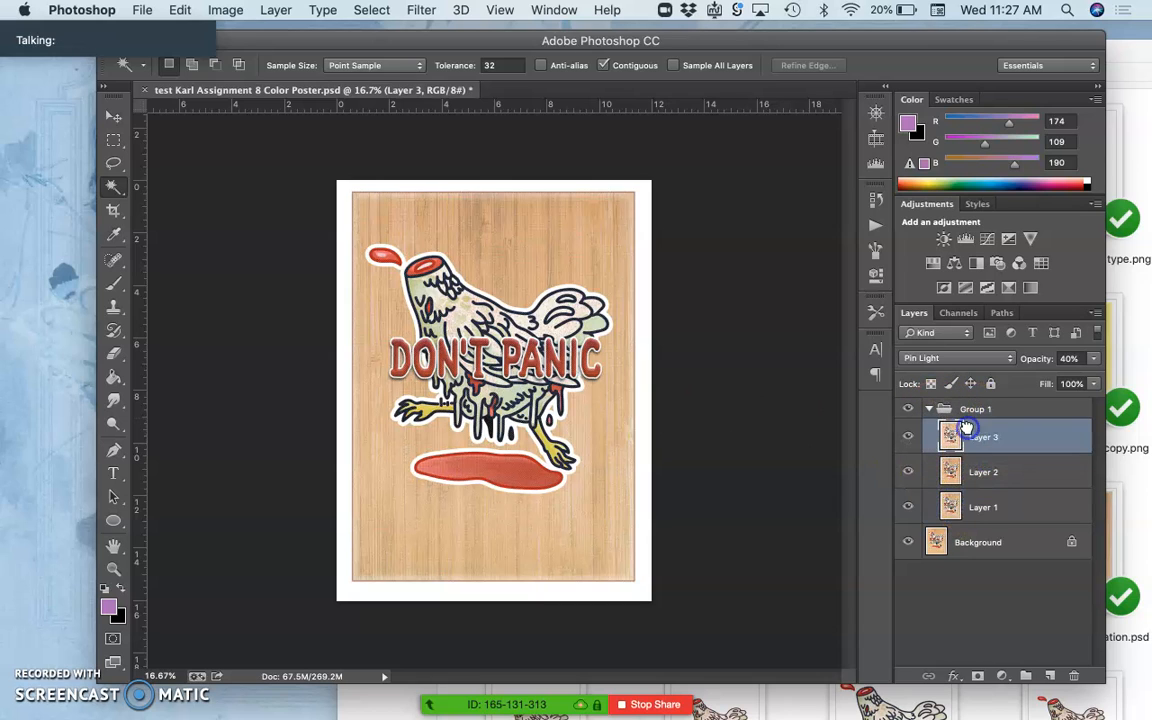
click(928, 409)
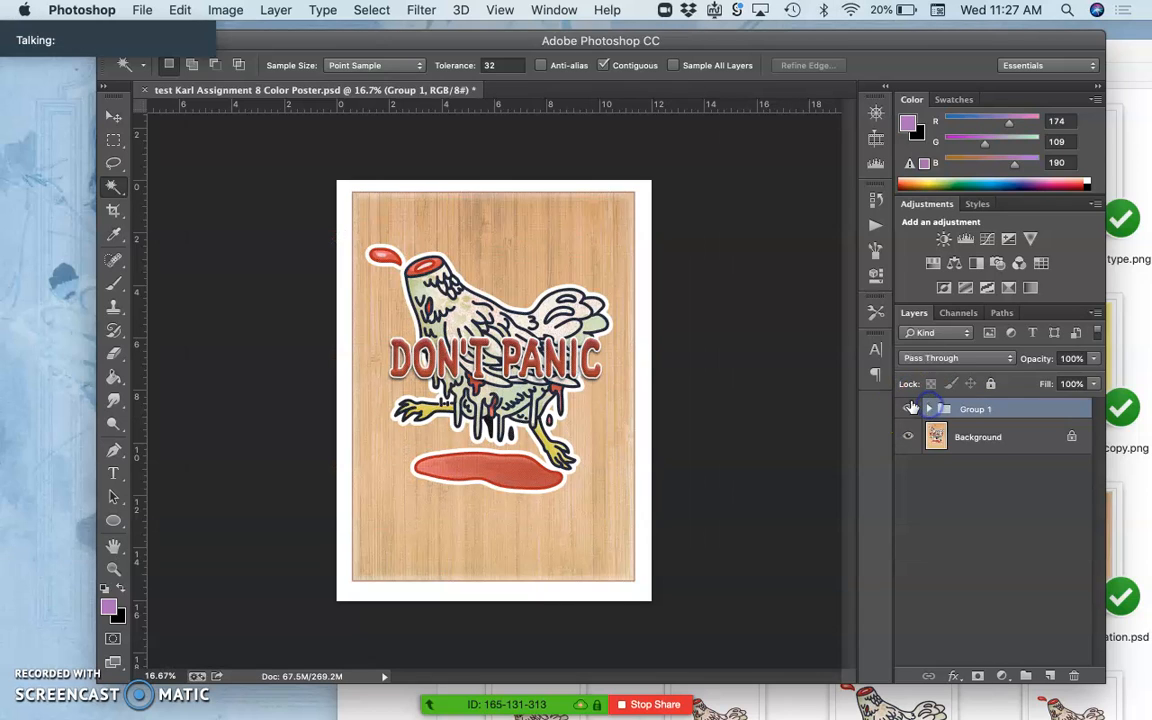
click(910, 408)
key(super+plus)
key(super+plus)
key(super+plus)
scroll(633, 465, down, 3)
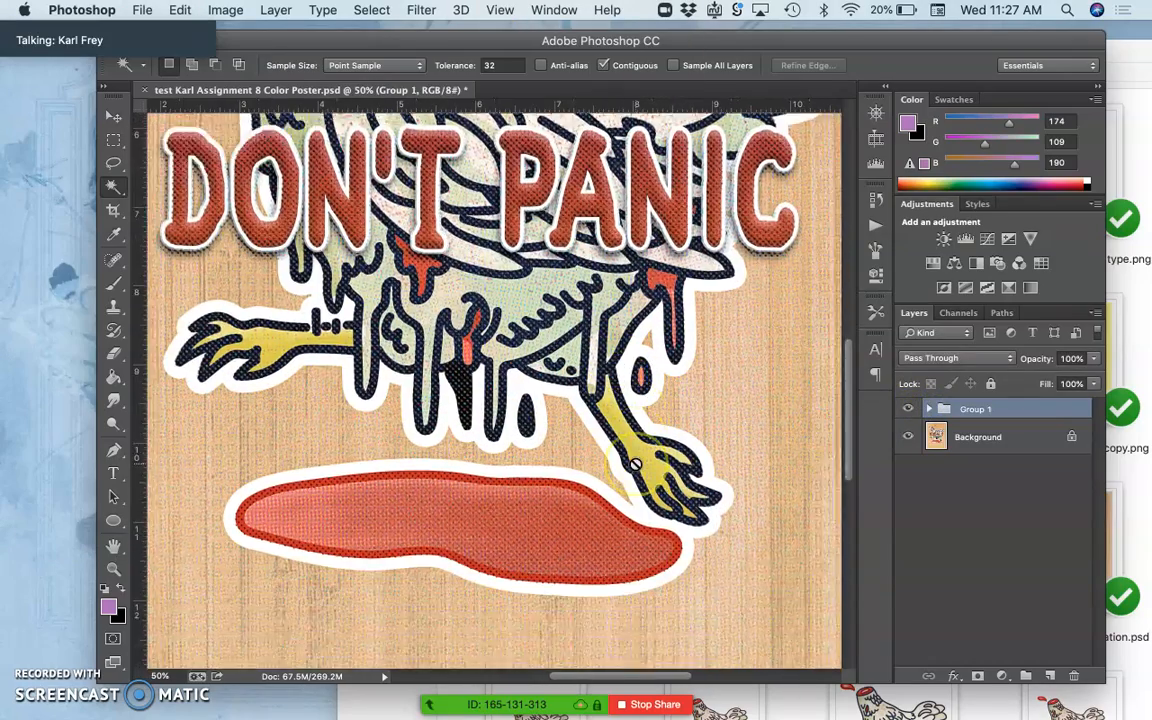
scroll(633, 465, down, 5)
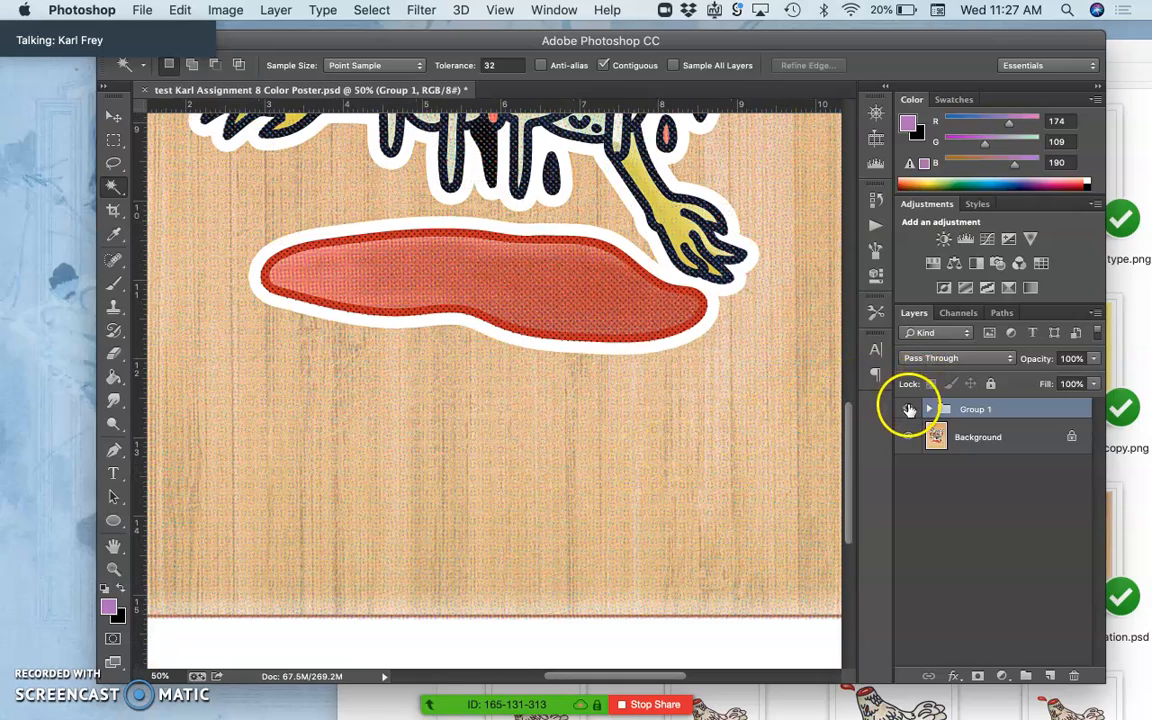
click(909, 409)
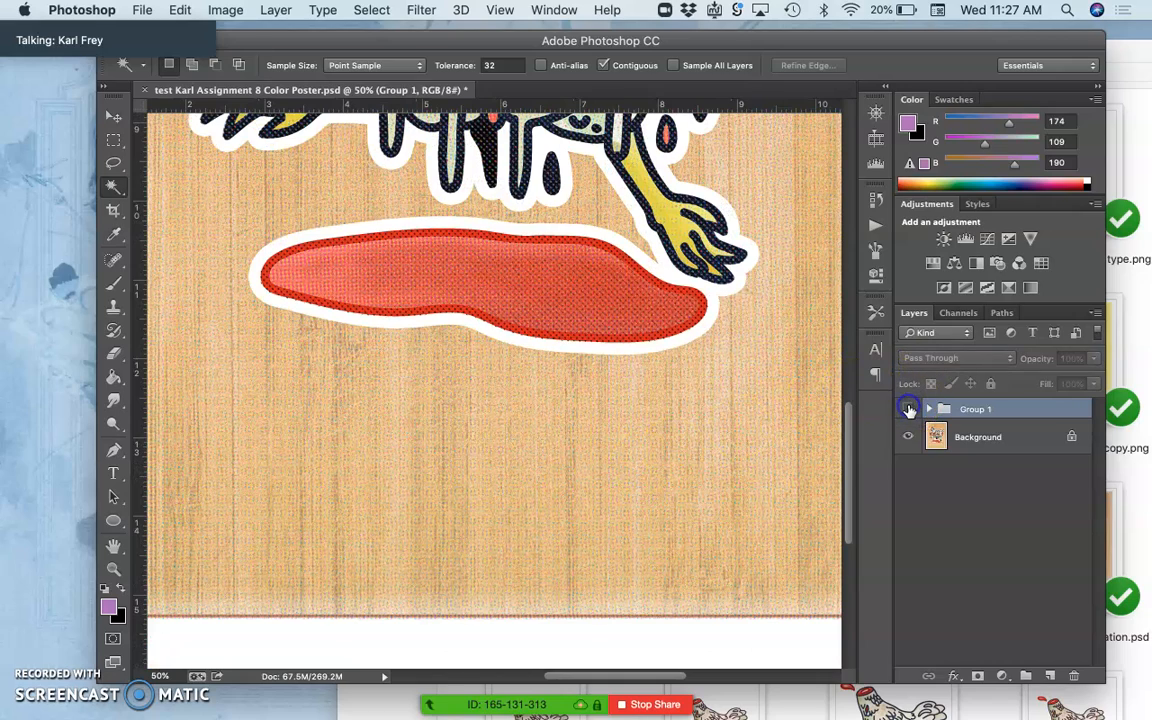
click(909, 409)
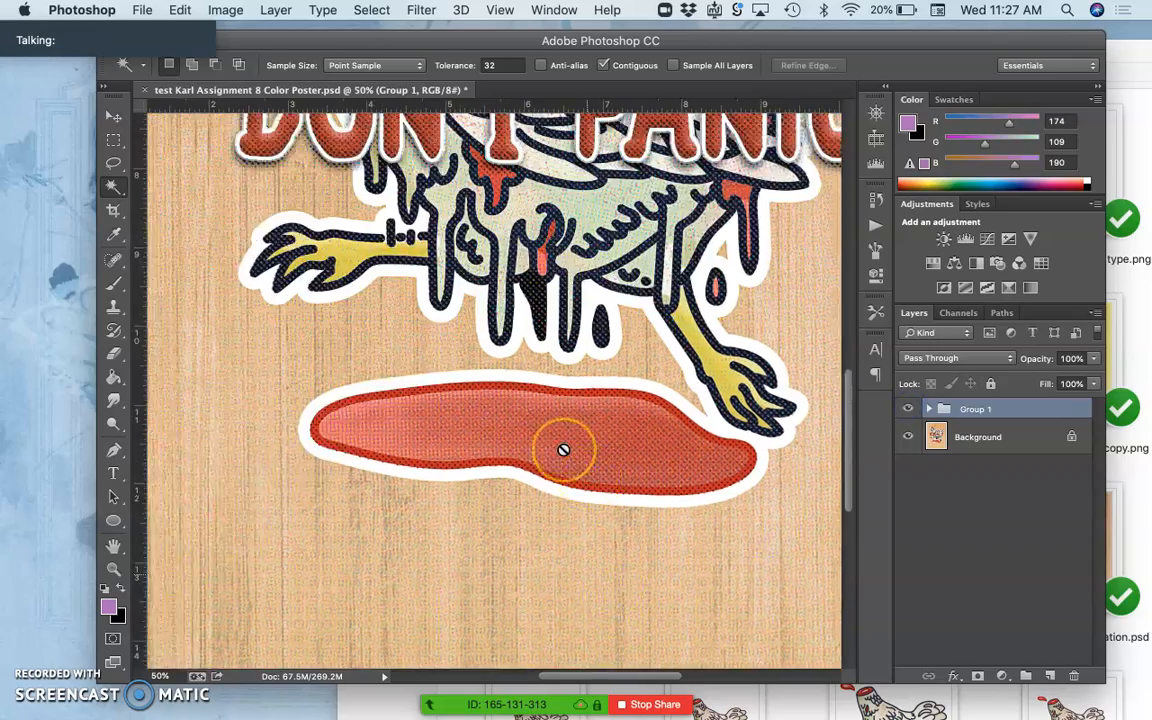
scroll(563, 450, up, 8)
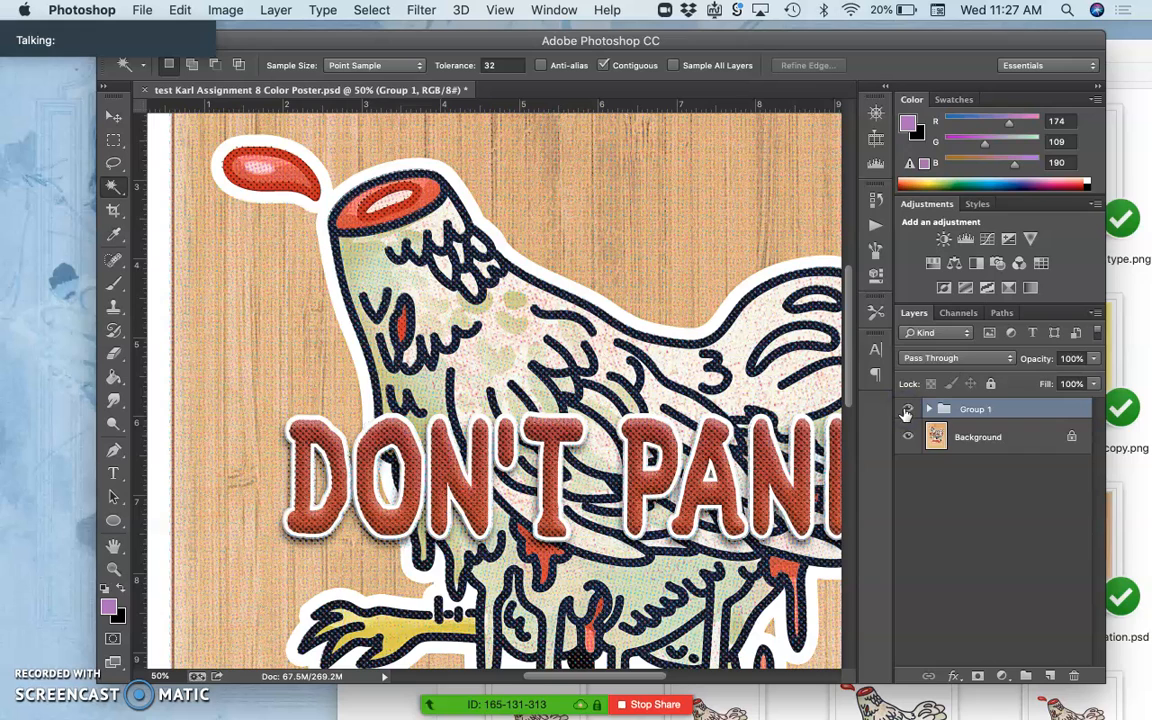
Stamp all visible artwork into a new merged Layer 4 above Group 1 (Cmd+Option+Shift+E).
click(908, 410)
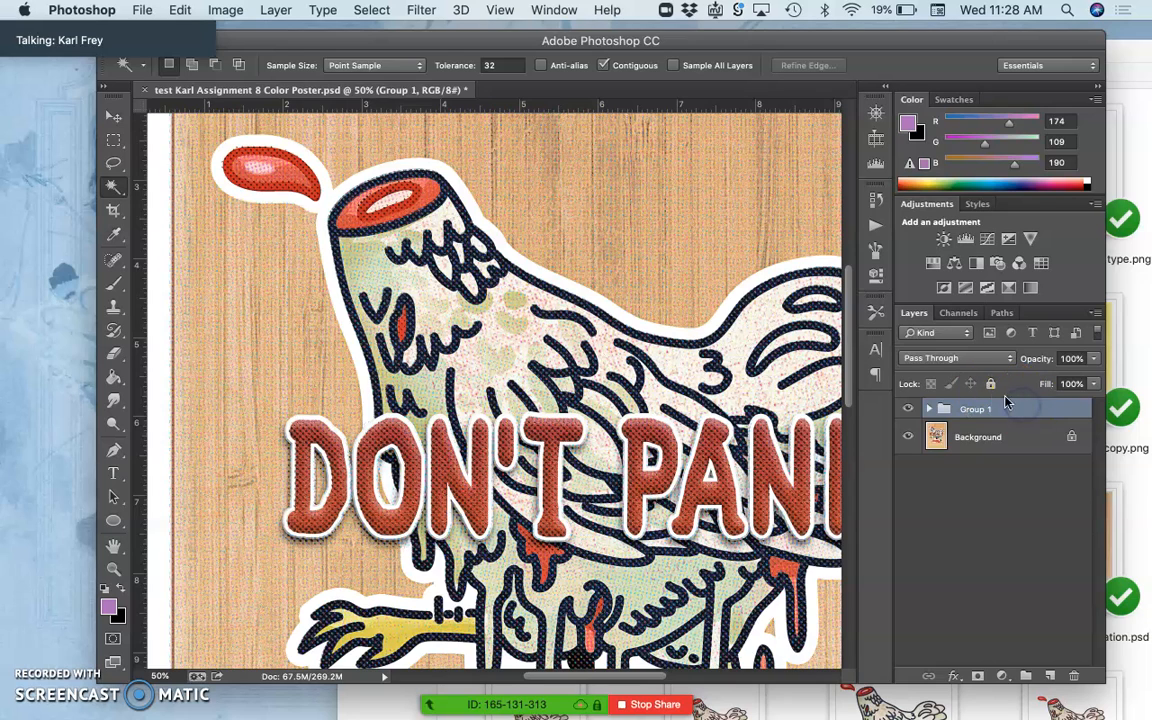
click(276, 12)
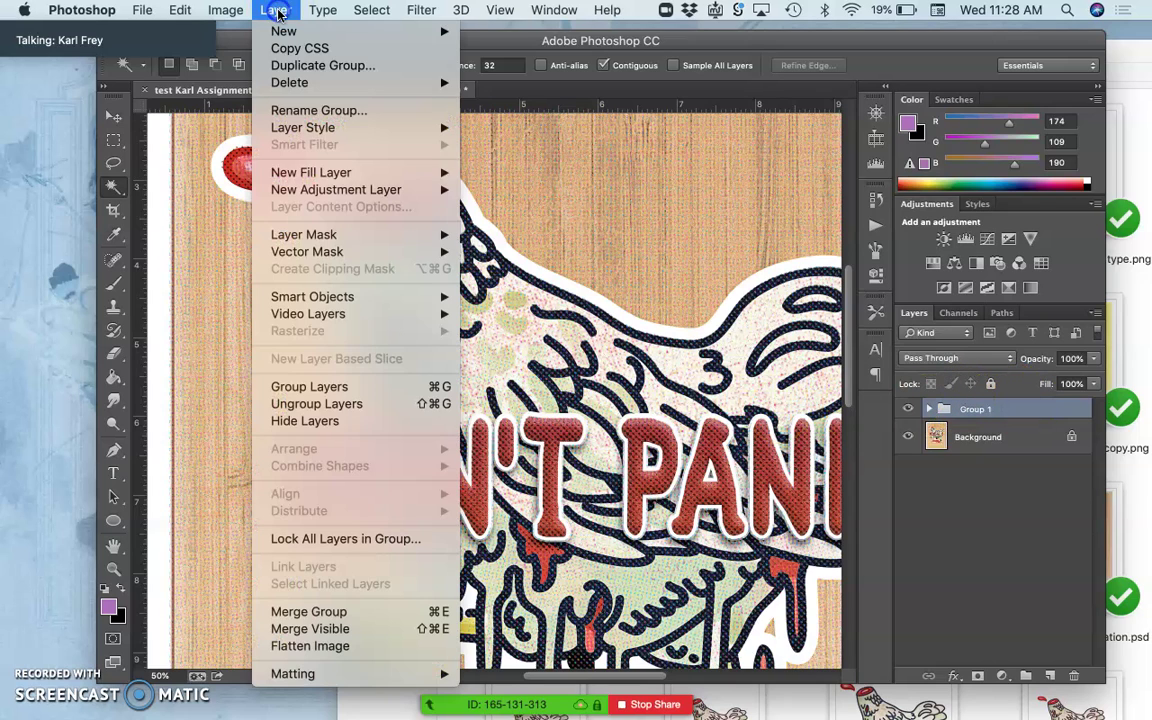
click(324, 629)
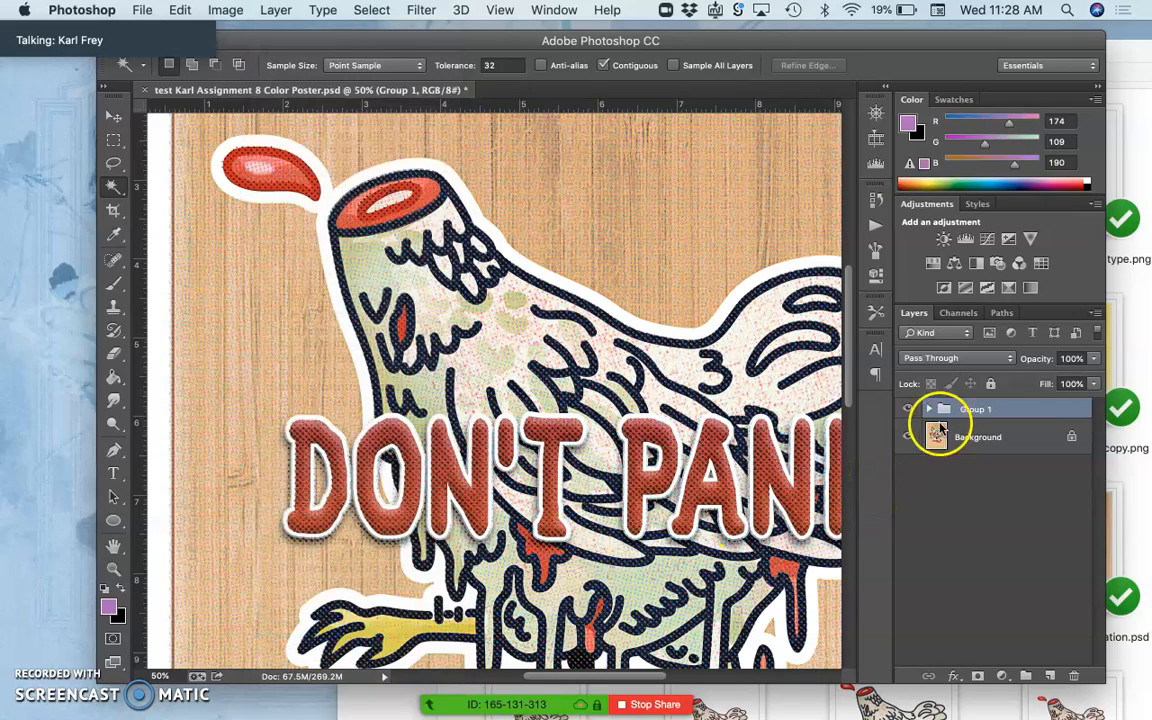
key(super+shift+alt+n)
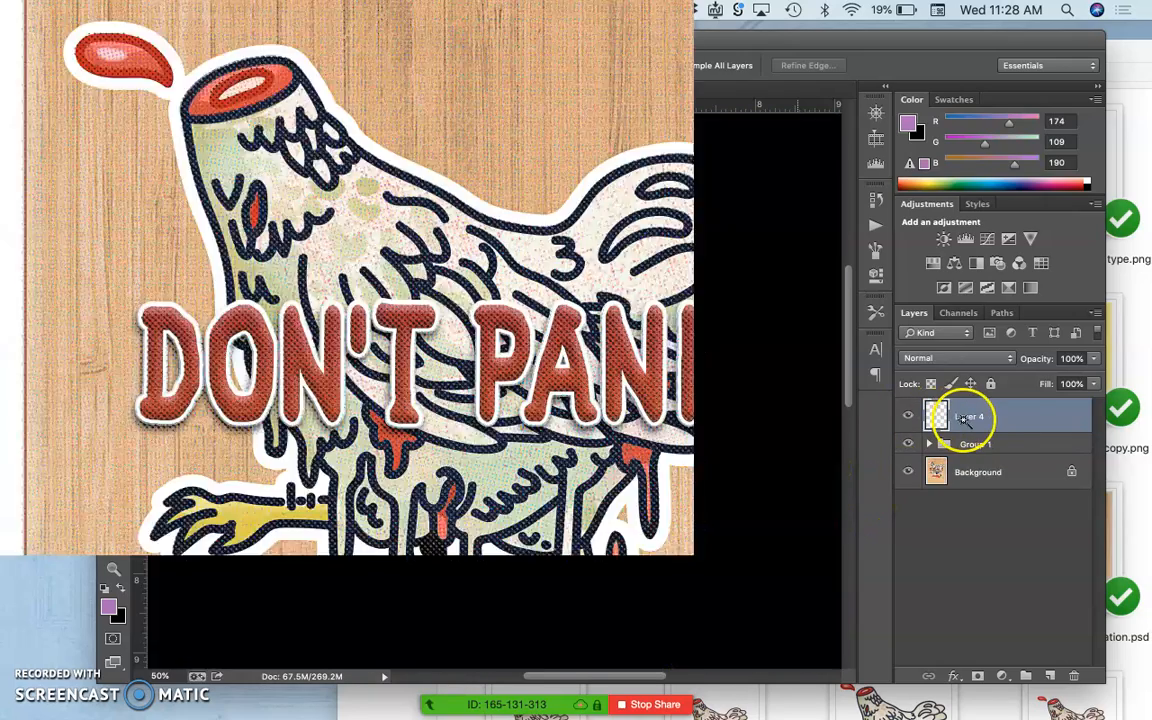
key(super+shift+alt+e)
key(super+minus)
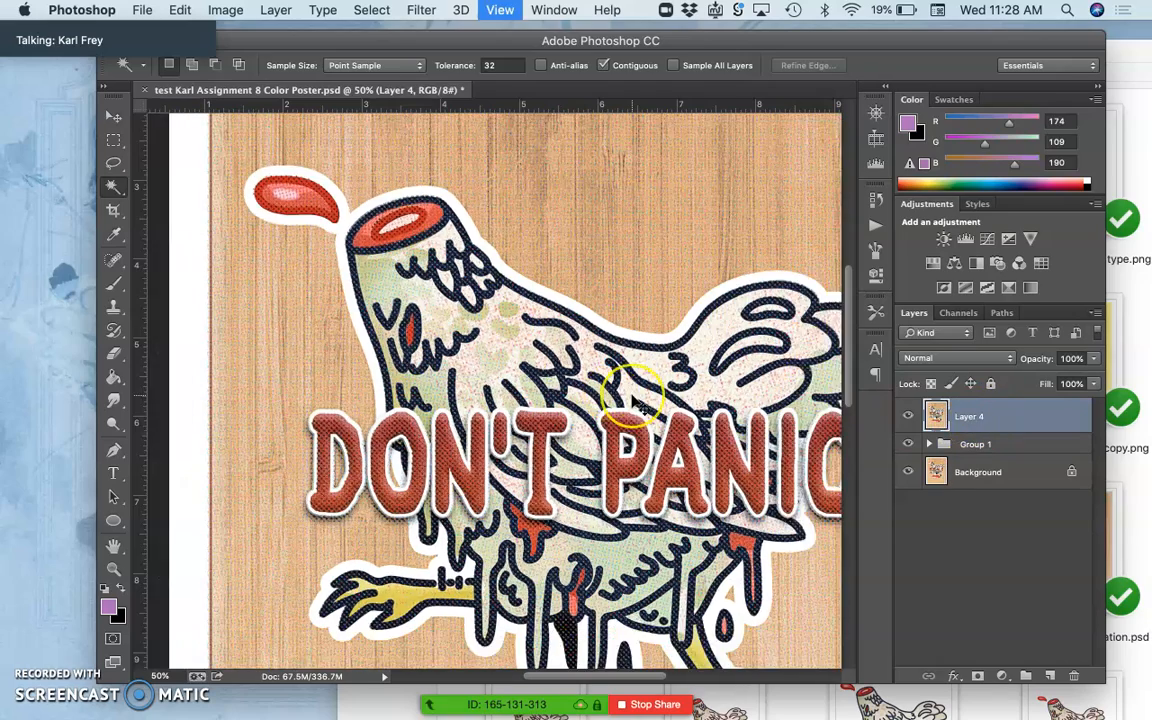
key(super+minus)
key(super+minus)
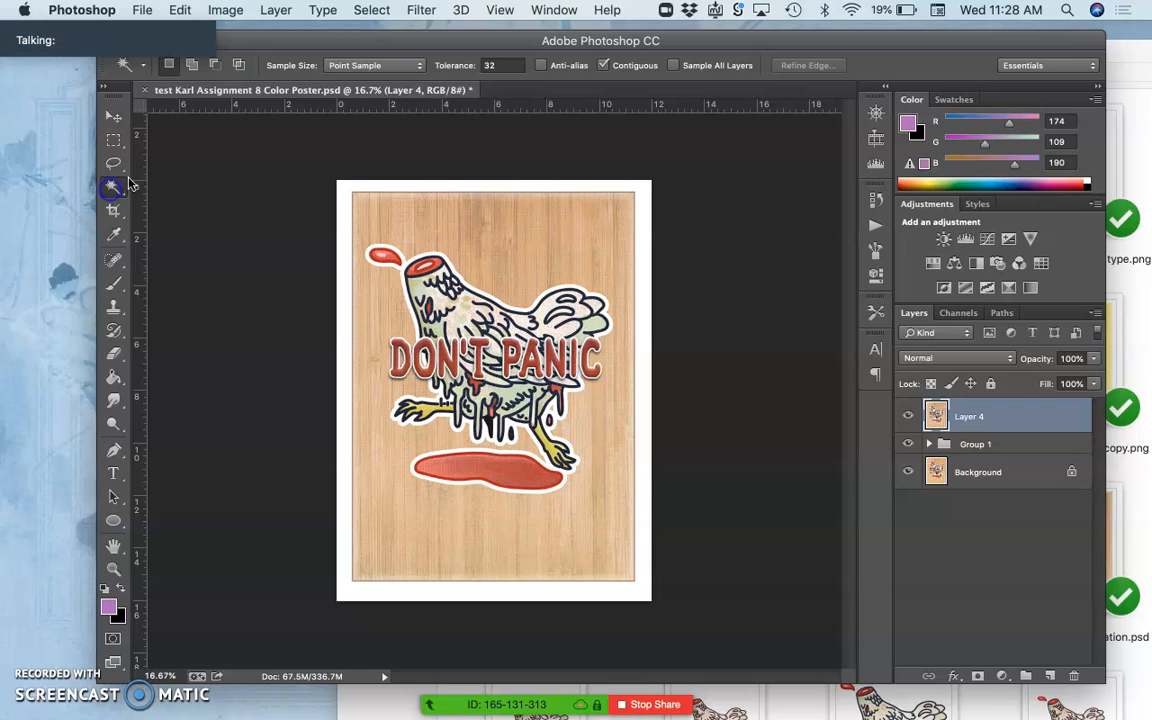
Magic Wand the border around the poster and fill the selection with white on Layer 4.
click(640, 187)
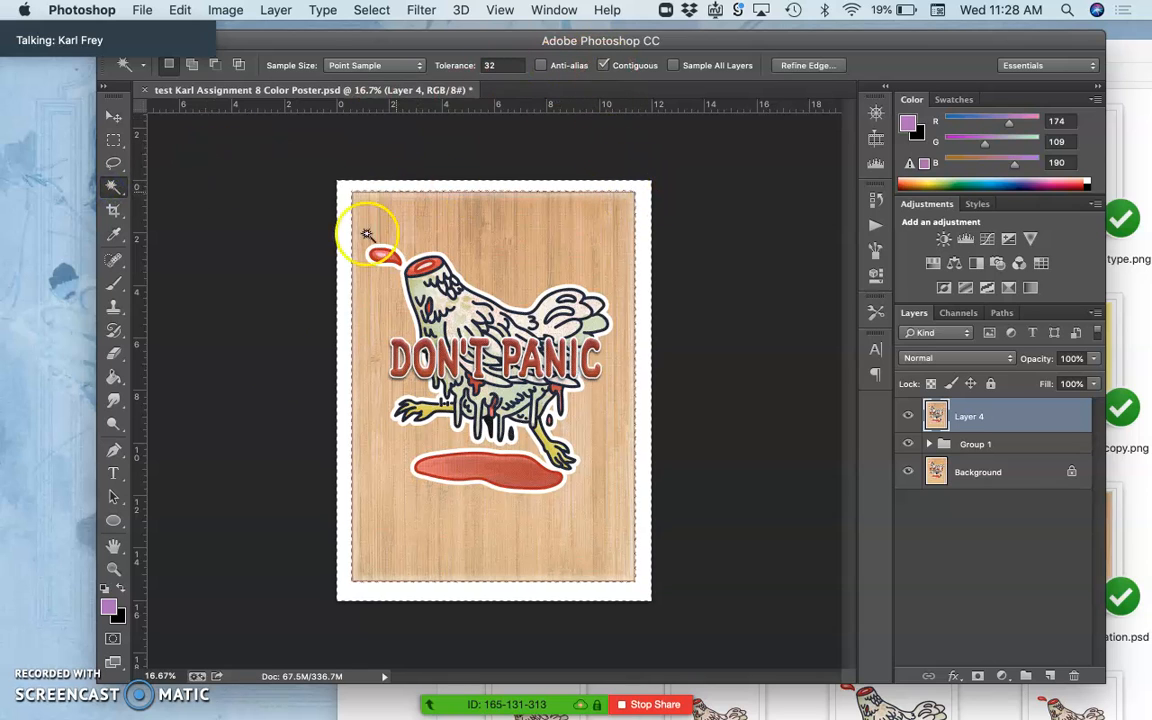
click(180, 9)
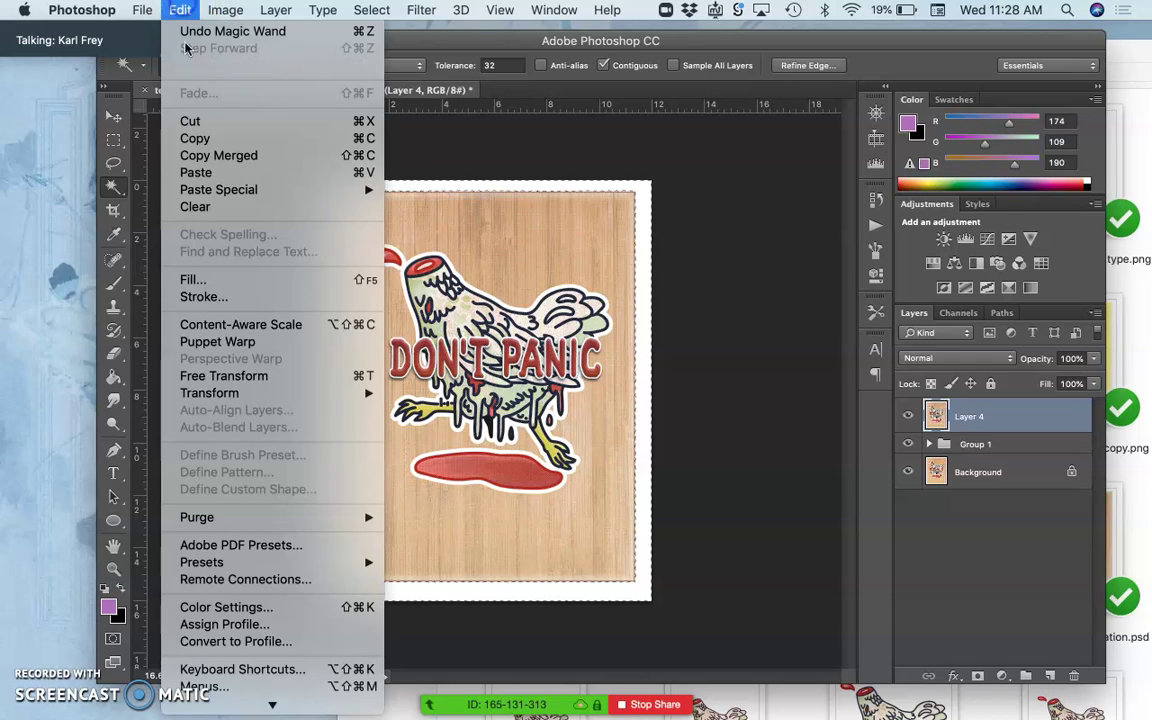
click(194, 280)
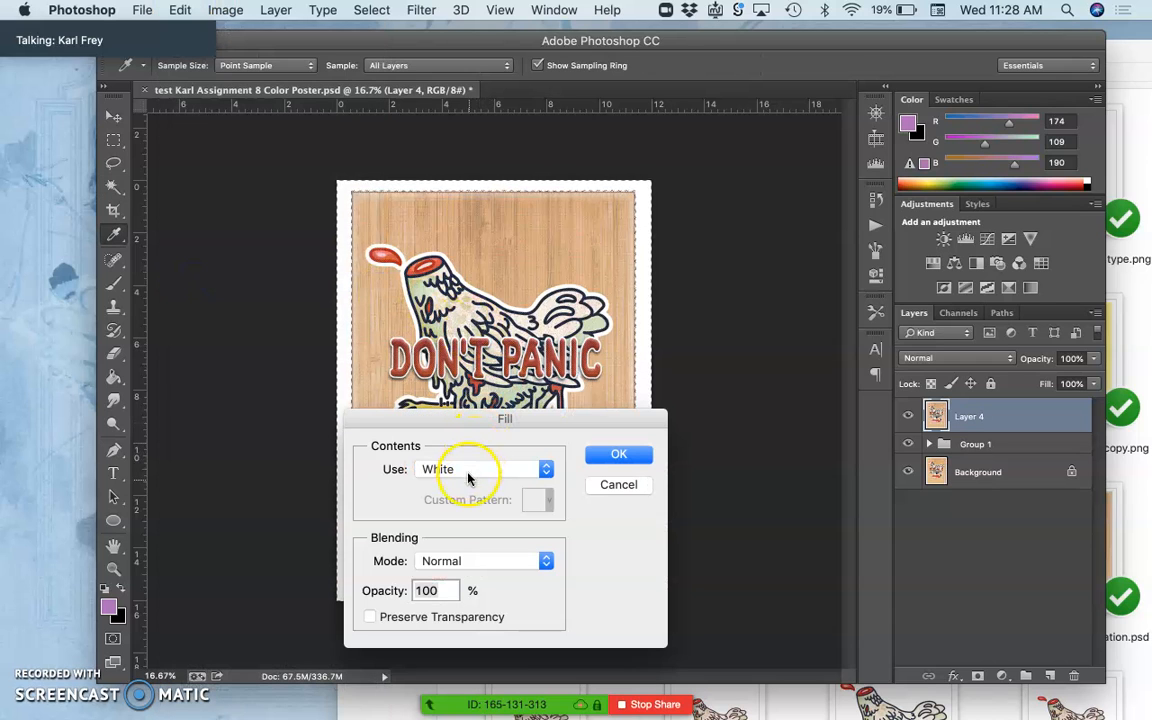
click(618, 454)
Zoom in to inspect the poster's left border edge, deselect and fit the whole poster on screen.
key(super+plus)
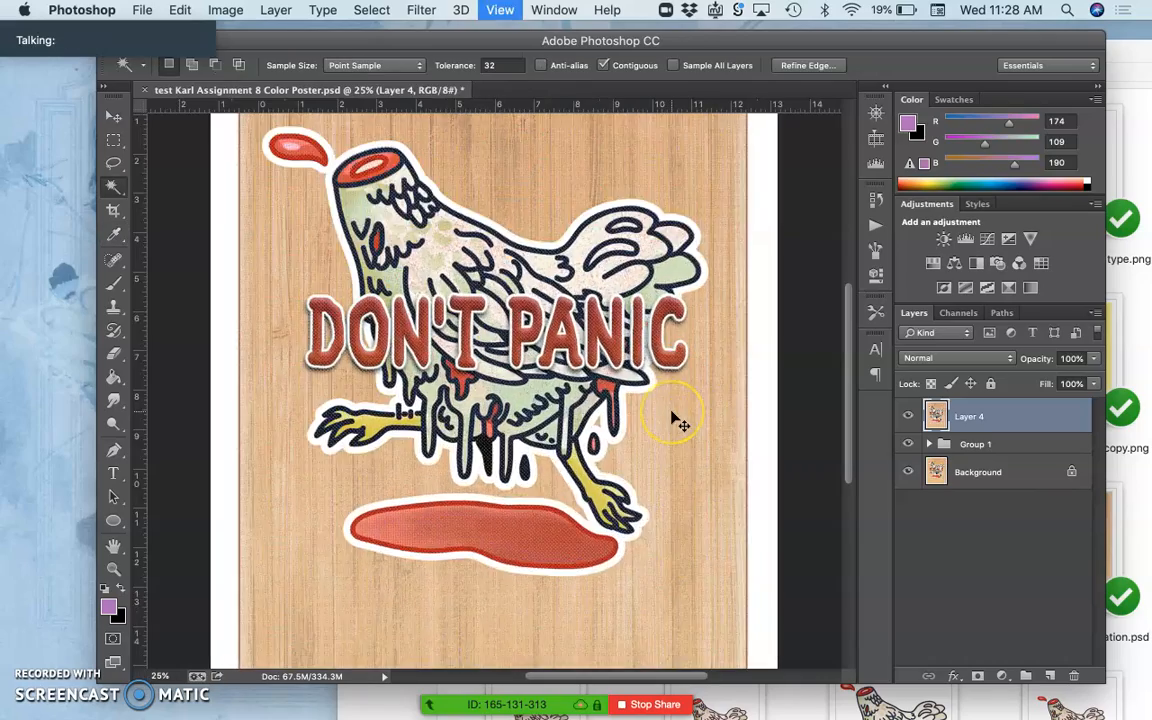
key(super+plus)
key(super+plus)
key(space)
drag(560, 330, 323, 333)
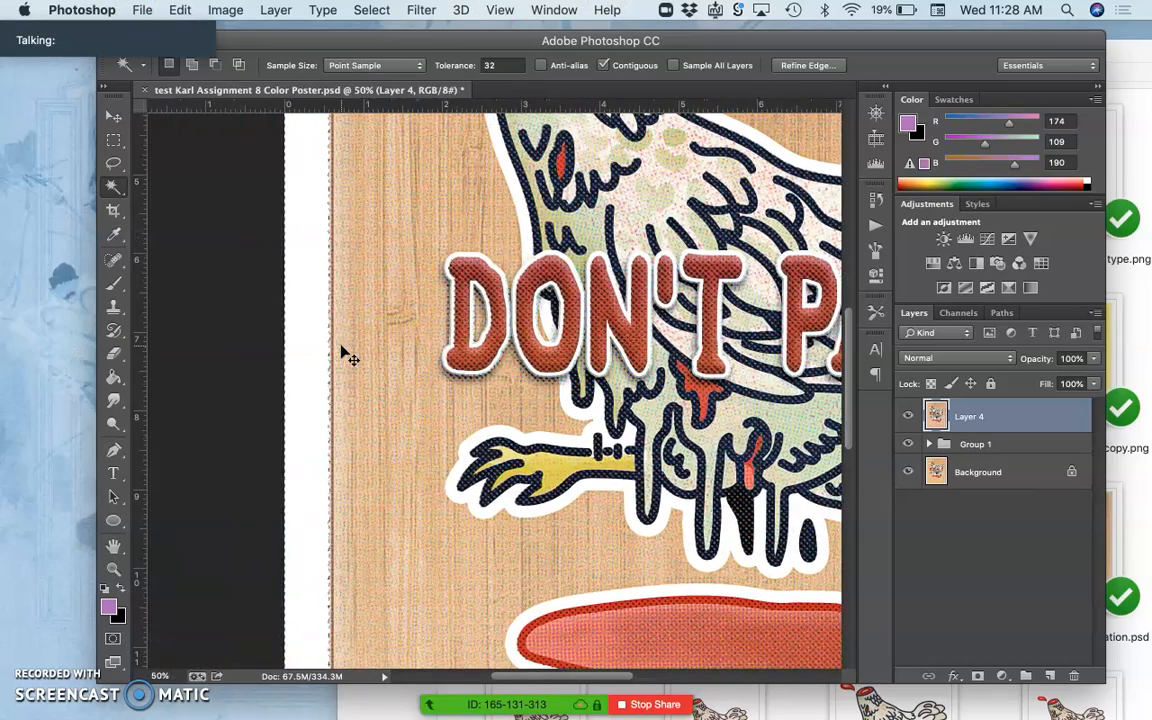
scroll(310, 320, up, 8)
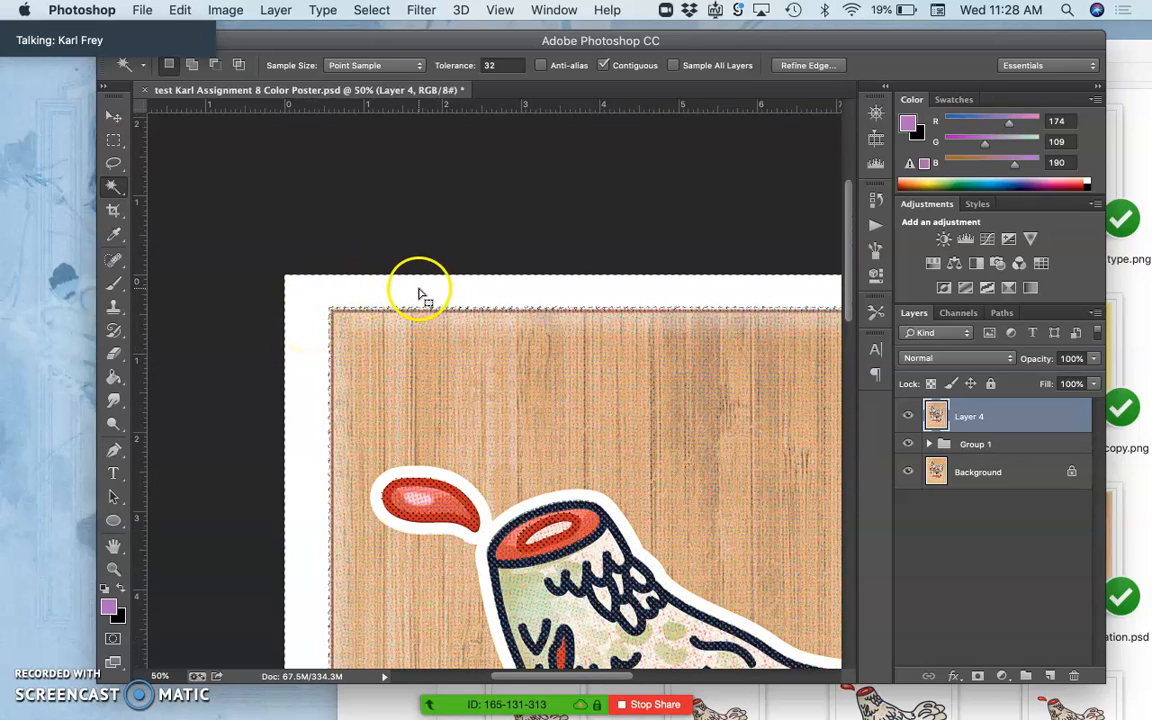
key(super+d)
key(super+0)
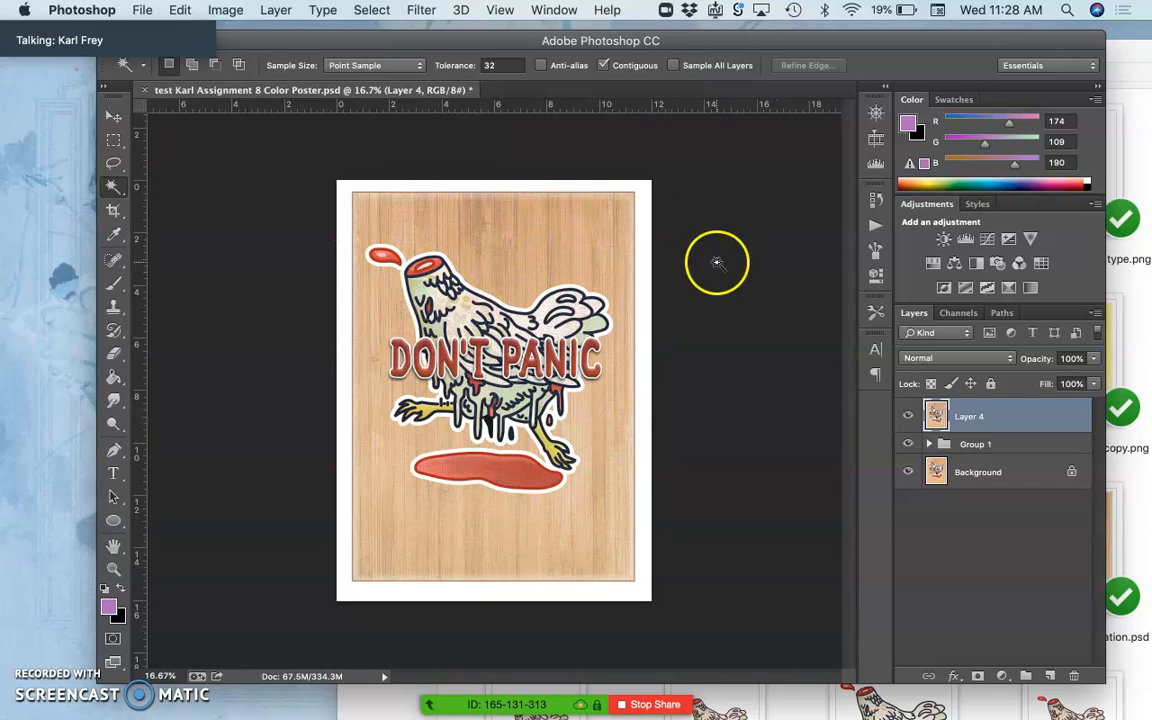
Toggle Layer 4 to compare, then apply Image > Auto Tone to the poster.
click(907, 416)
click(907, 416)
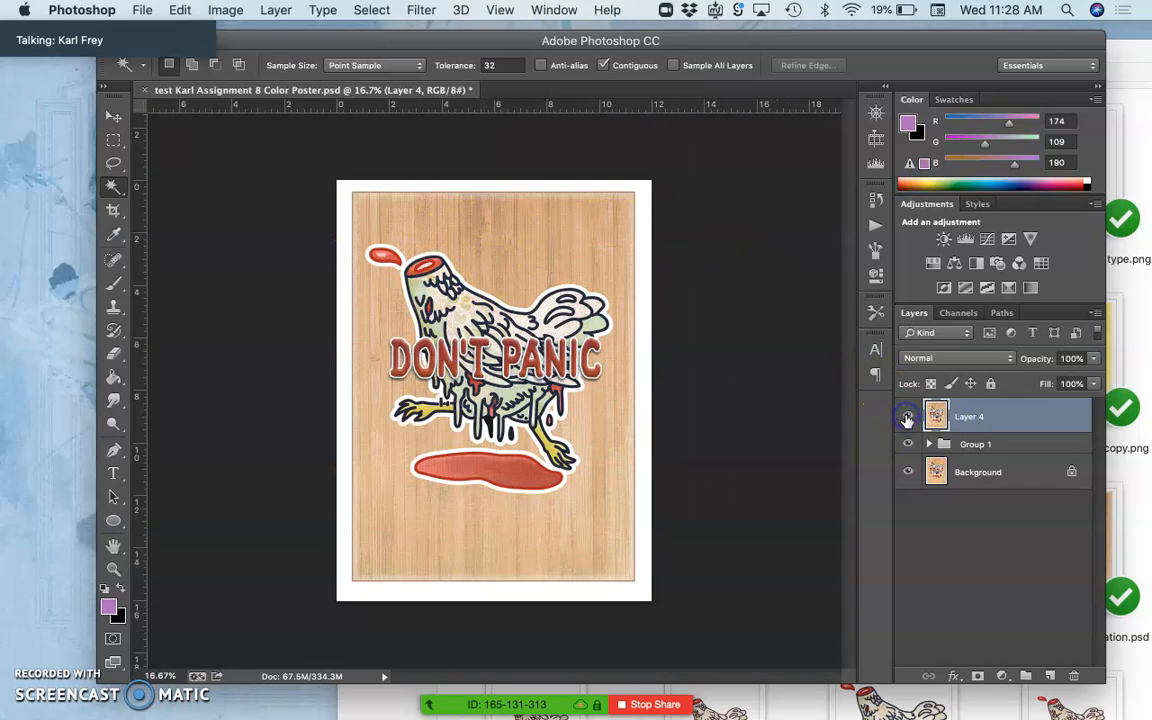
click(225, 10)
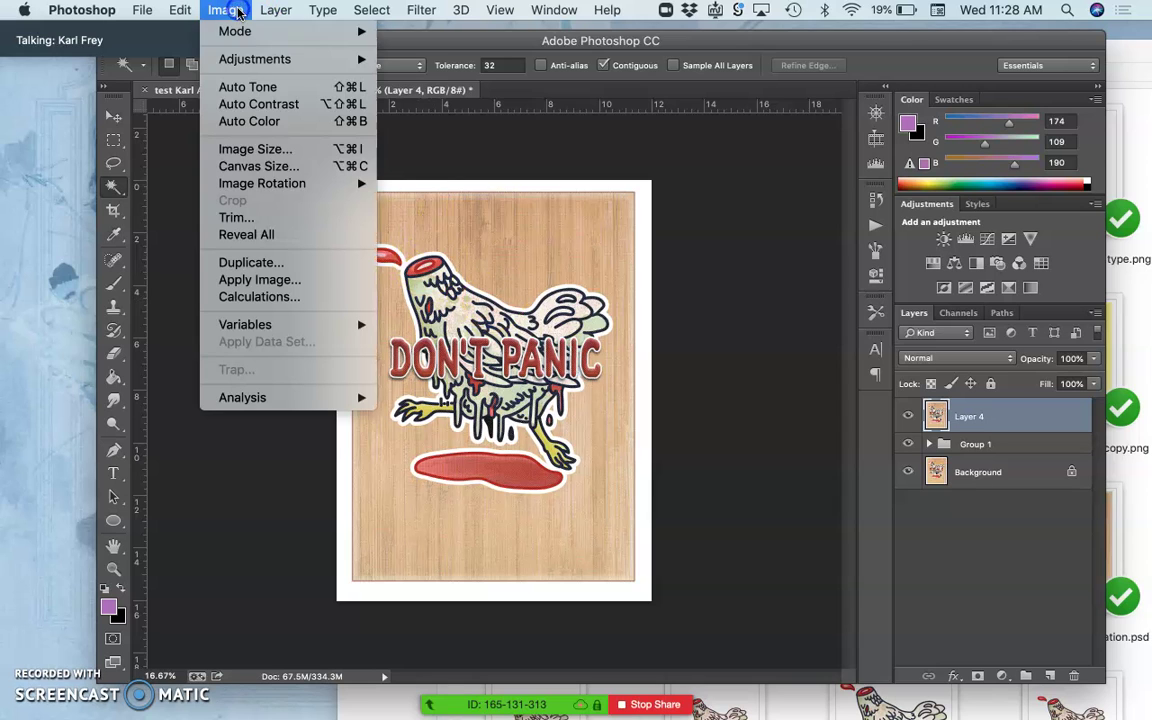
click(248, 88)
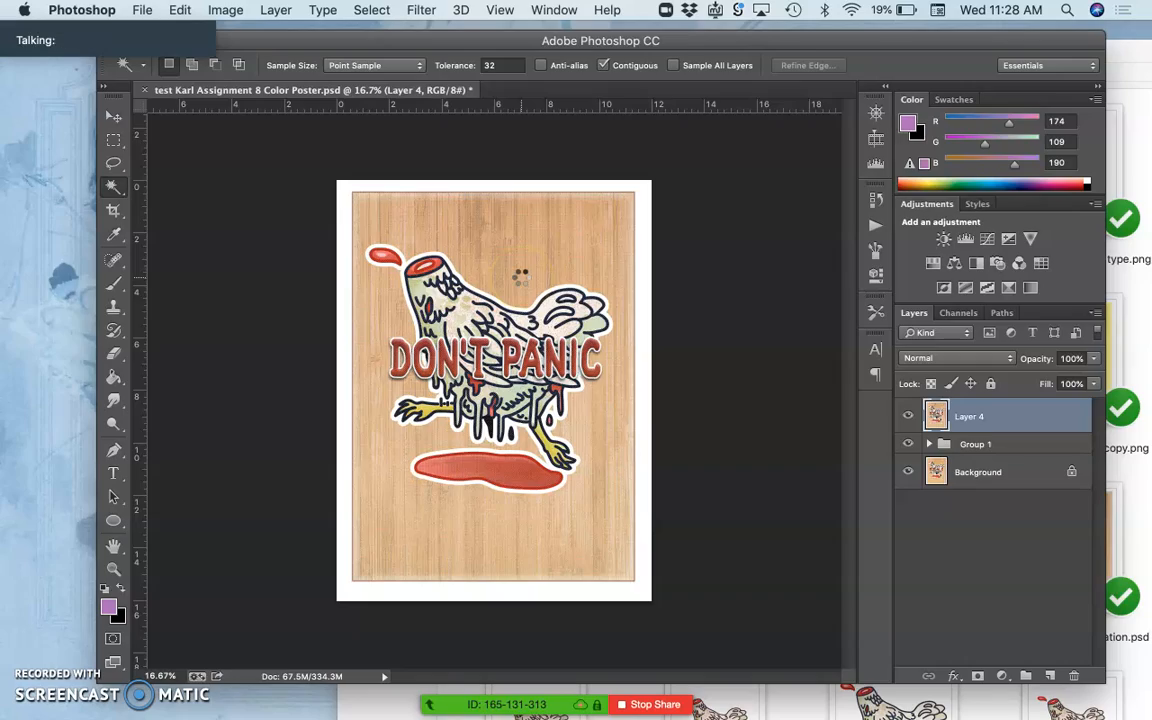
Inspect the DON'T lettering at 100% zoom, comparing Layer 4, then zoom back out to the whole poster.
key(super+0)
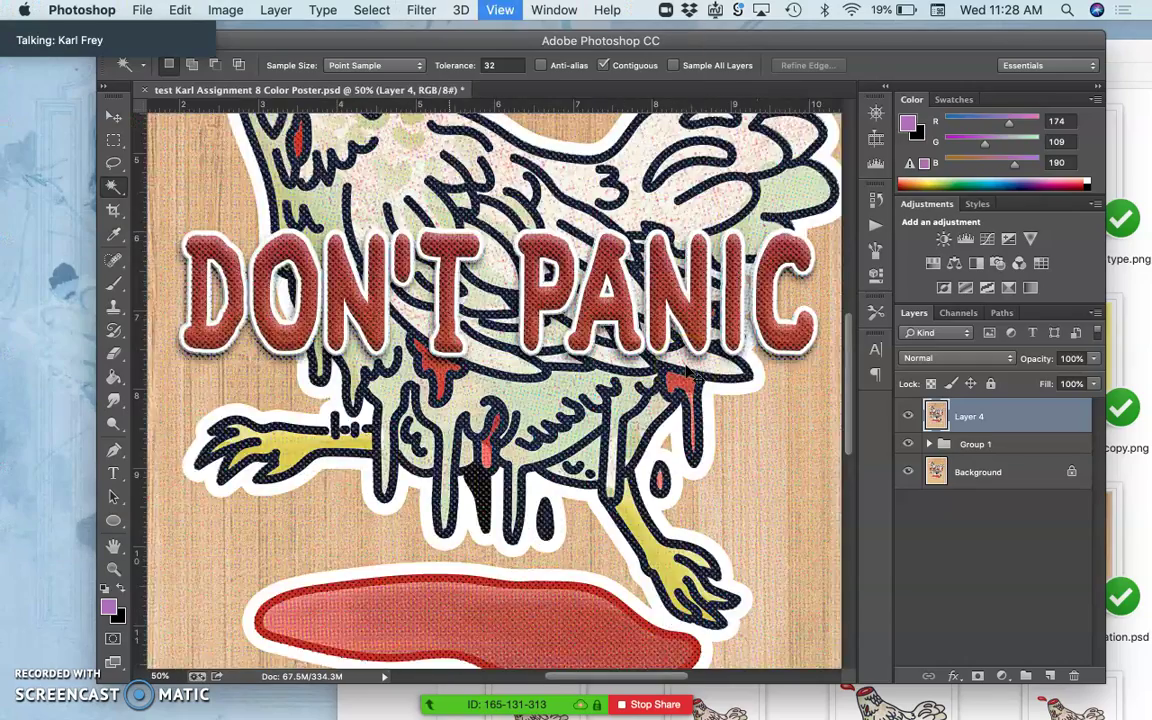
key(super+plus)
key(super+plus)
key(super+plus)
drag(593, 348, 700, 520)
click(908, 416)
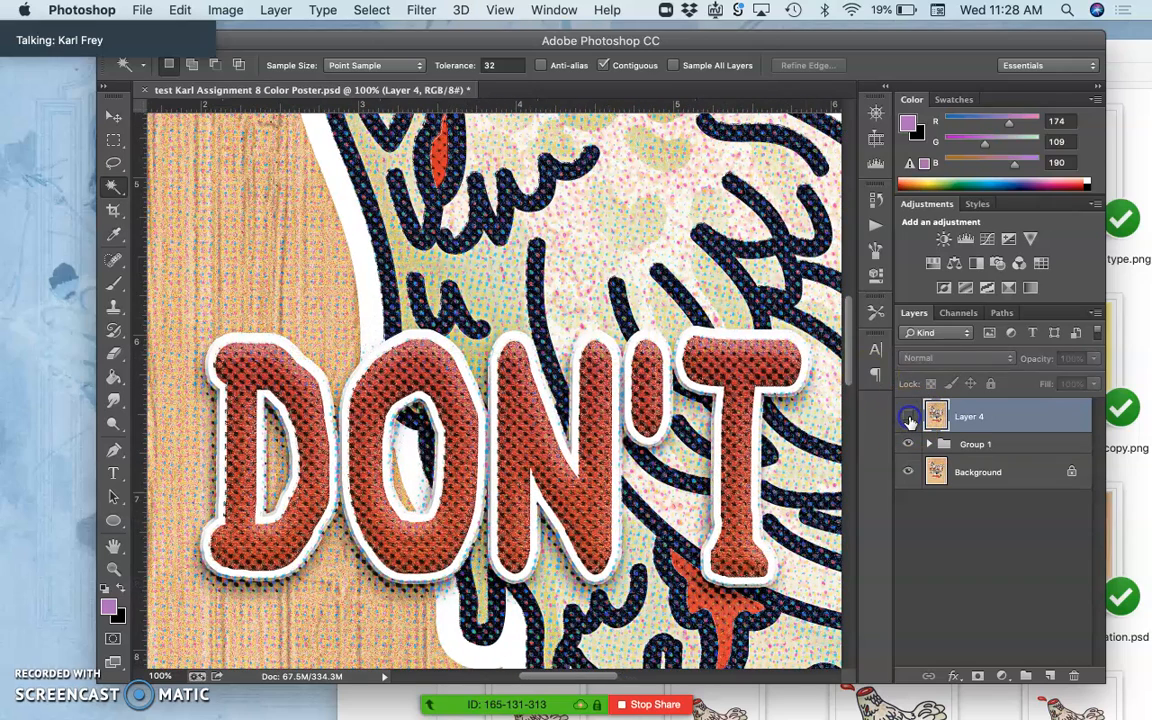
scroll(665, 375, up, 10)
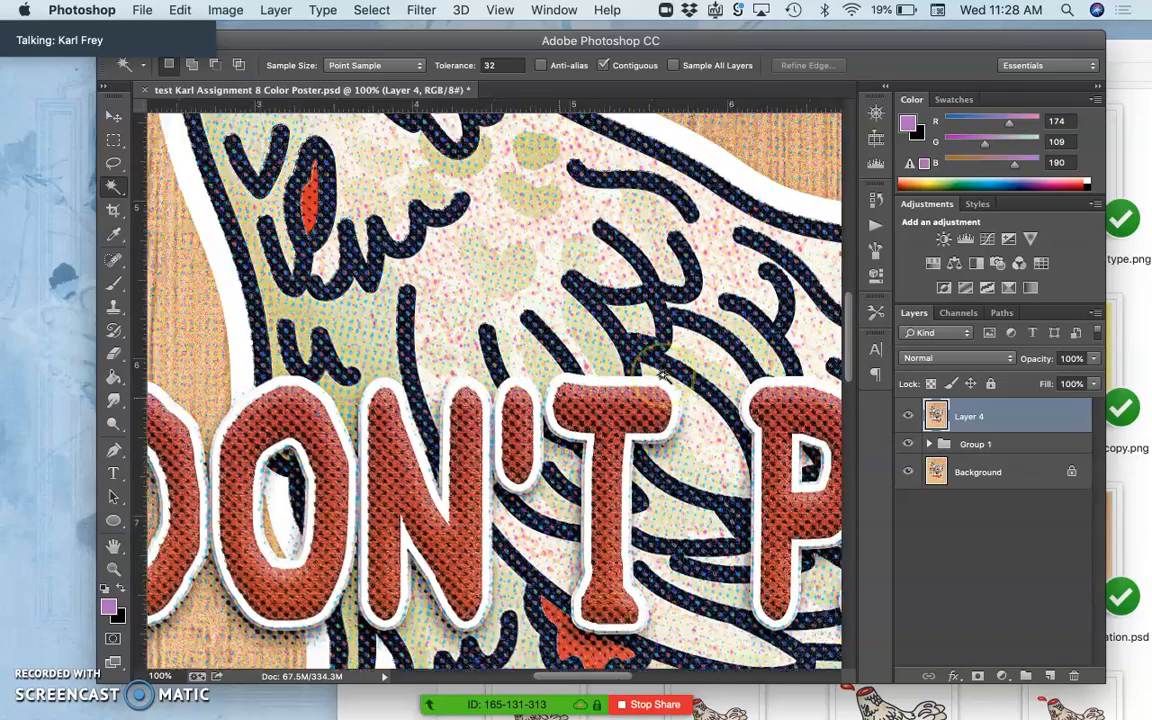
scroll(665, 375, right, 8)
scroll(665, 375, right, 10)
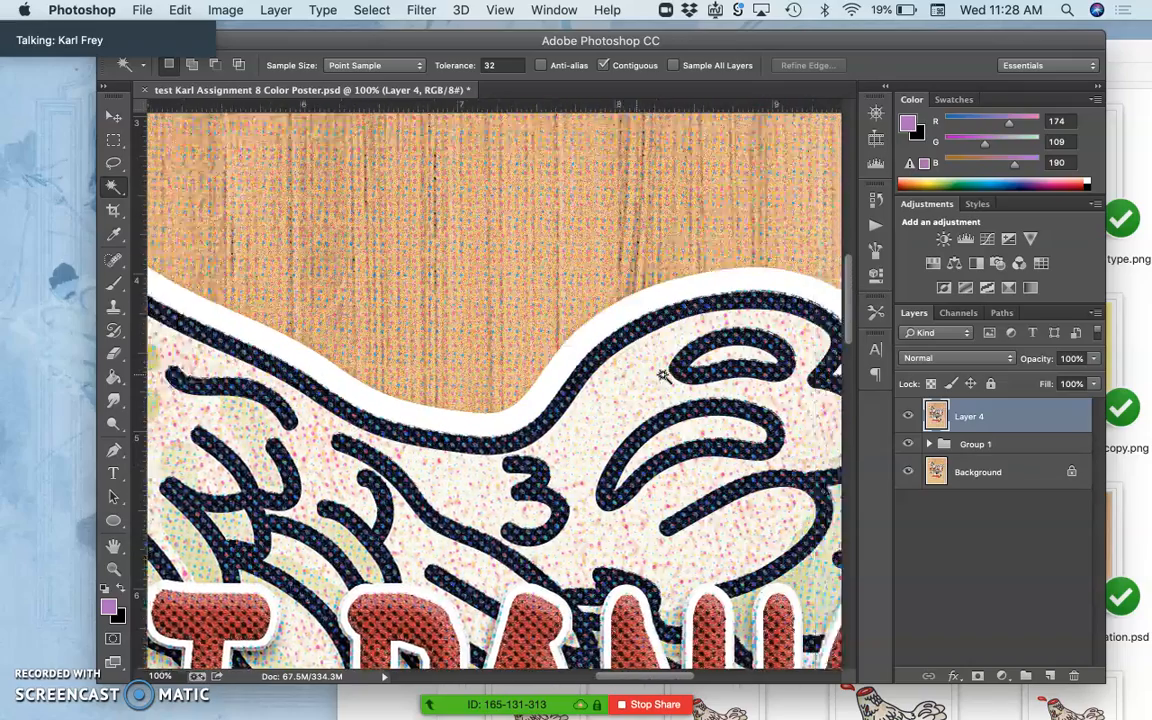
scroll(665, 375, down, 8)
scroll(665, 375, right, 8)
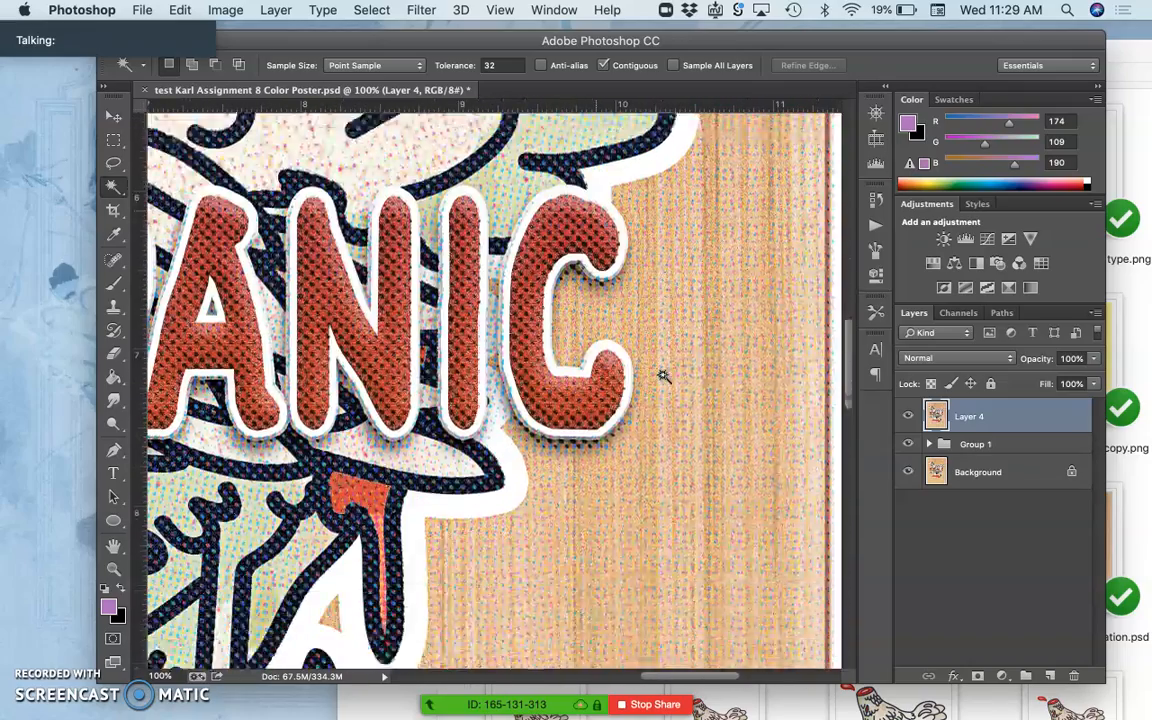
scroll(665, 375, down, 10)
scroll(665, 375, down, 10)
scroll(665, 375, down, 8)
scroll(665, 375, left, 8)
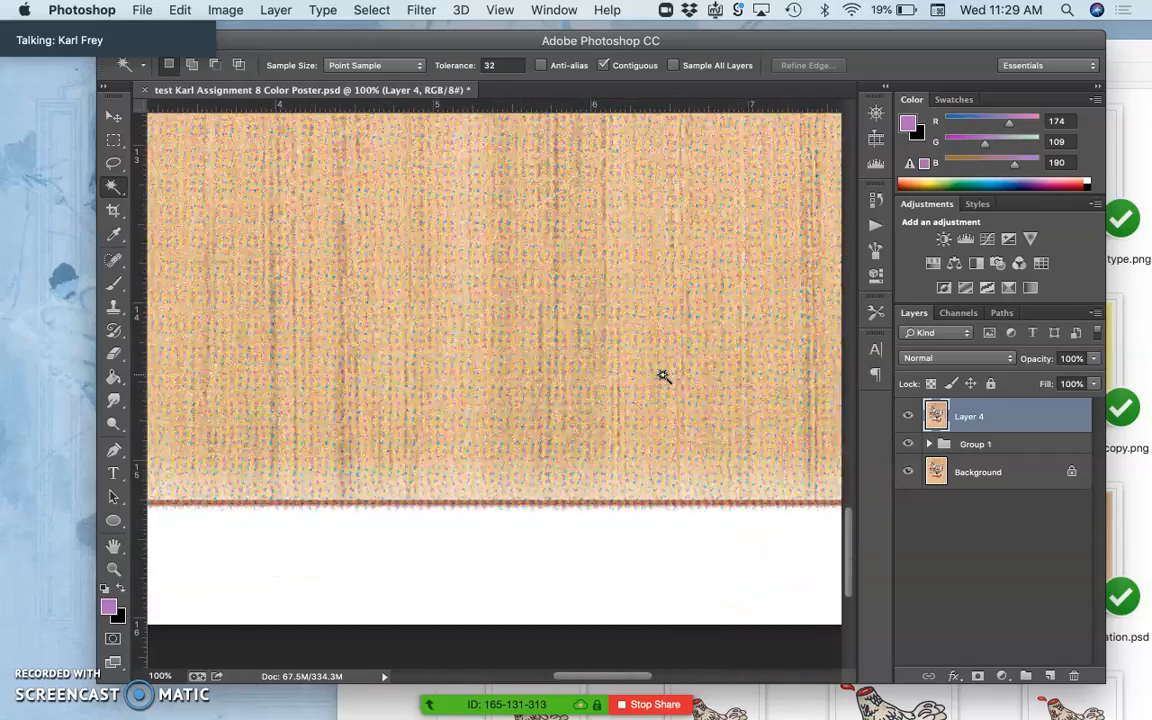
scroll(665, 375, left, 10)
scroll(665, 375, up, 10)
scroll(665, 375, up, 10)
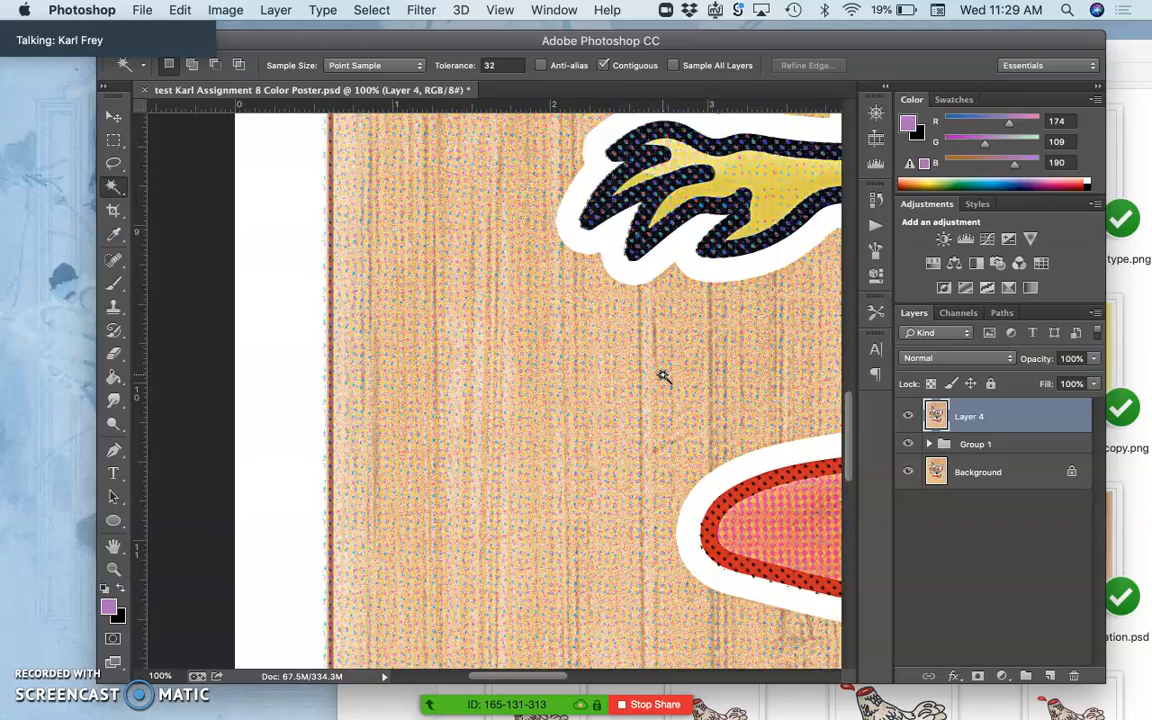
scroll(665, 375, up, 8)
scroll(665, 375, left, 5)
scroll(665, 375, up, 10)
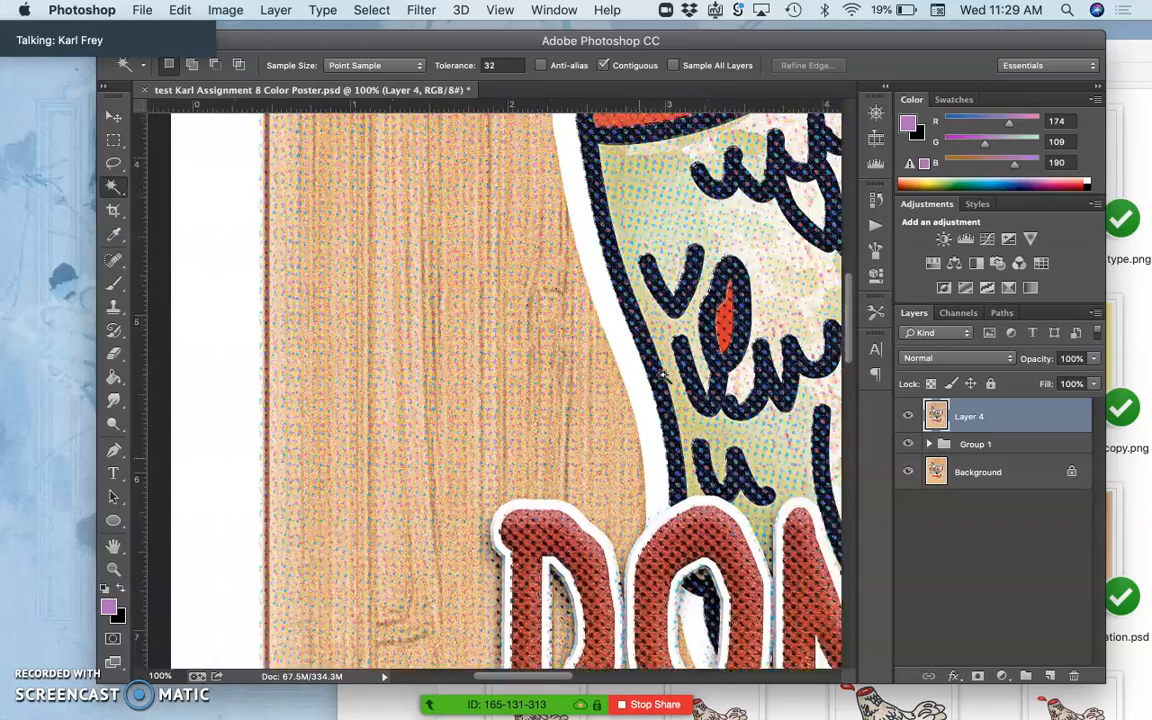
scroll(665, 375, up, 8)
scroll(663, 374, right, 8)
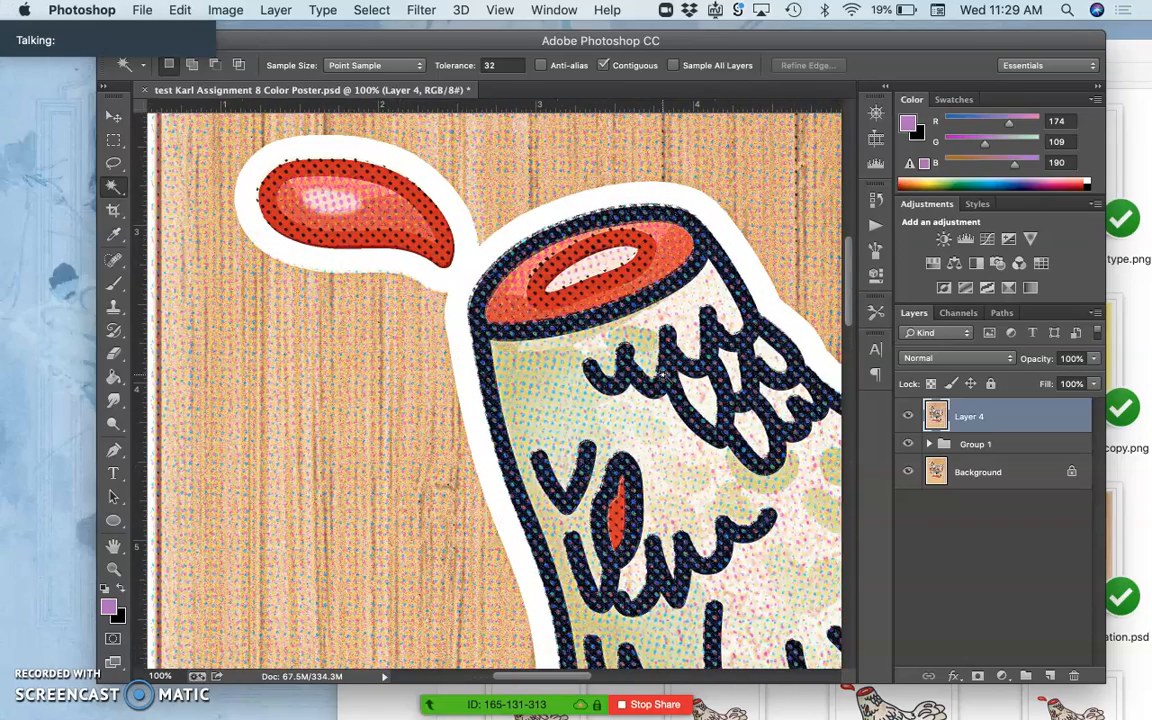
key(super+minus)
key(super+minus)
key(super+minus)
key(super+minus)
key(super+minus)
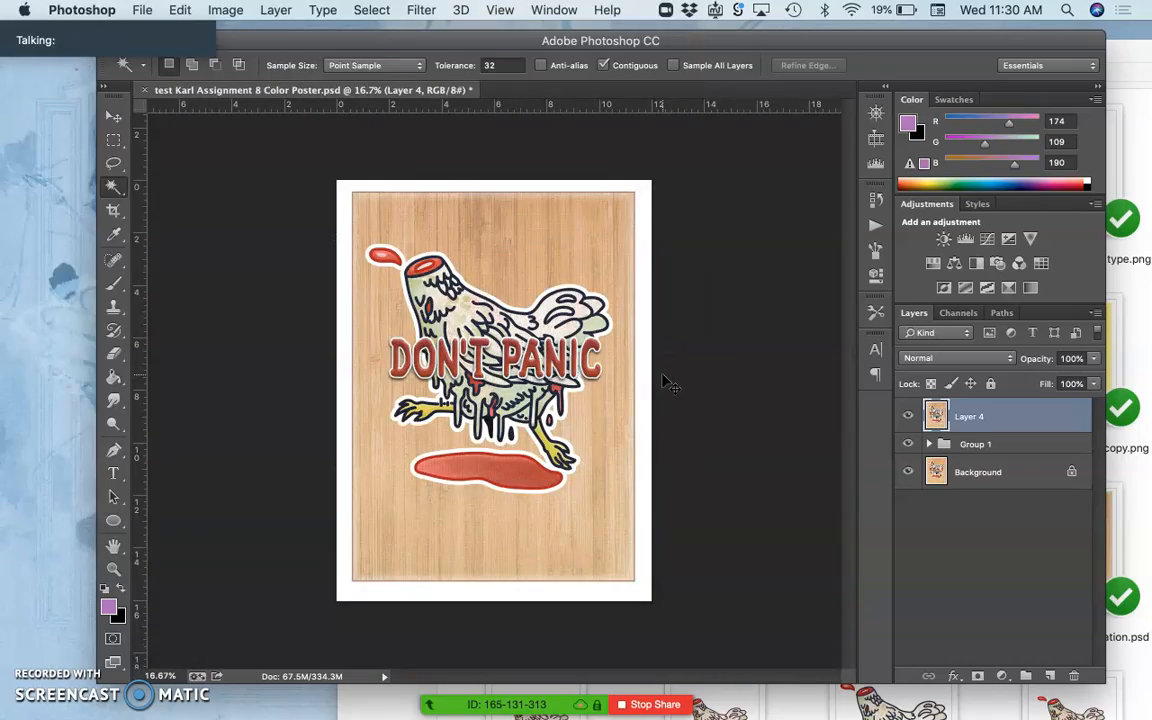
Save the poster, then flatten all layers into a single Background layer.
click(142, 10)
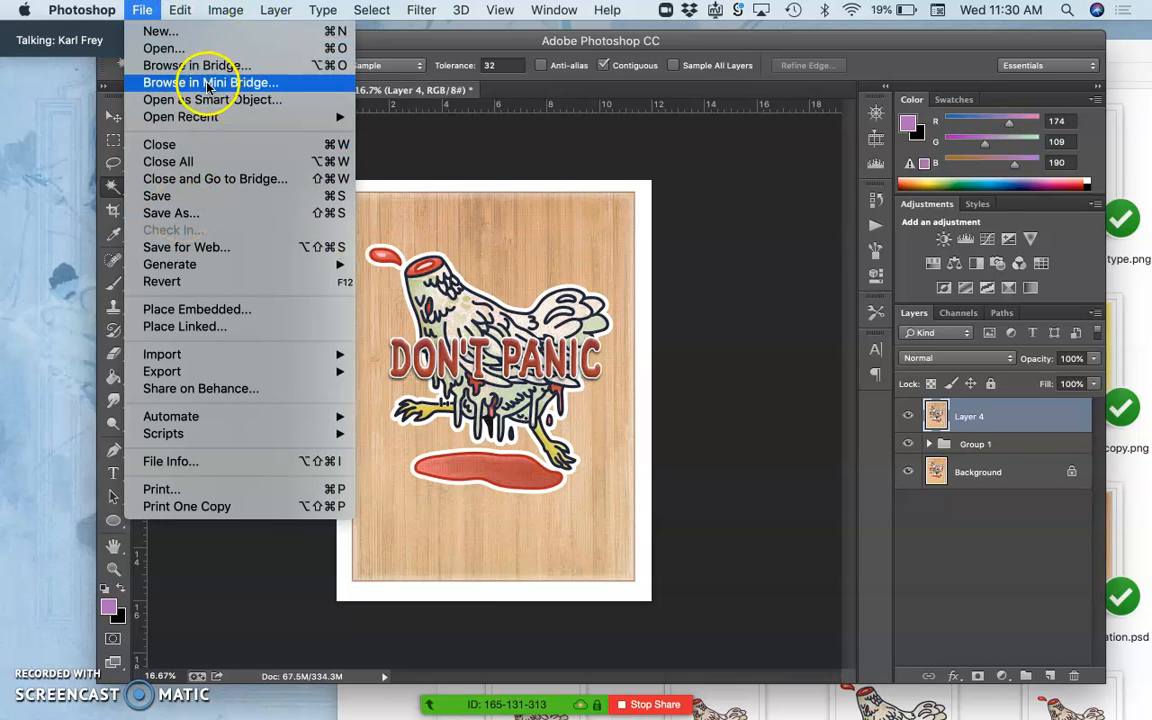
mouse_move(170, 264)
click(175, 195)
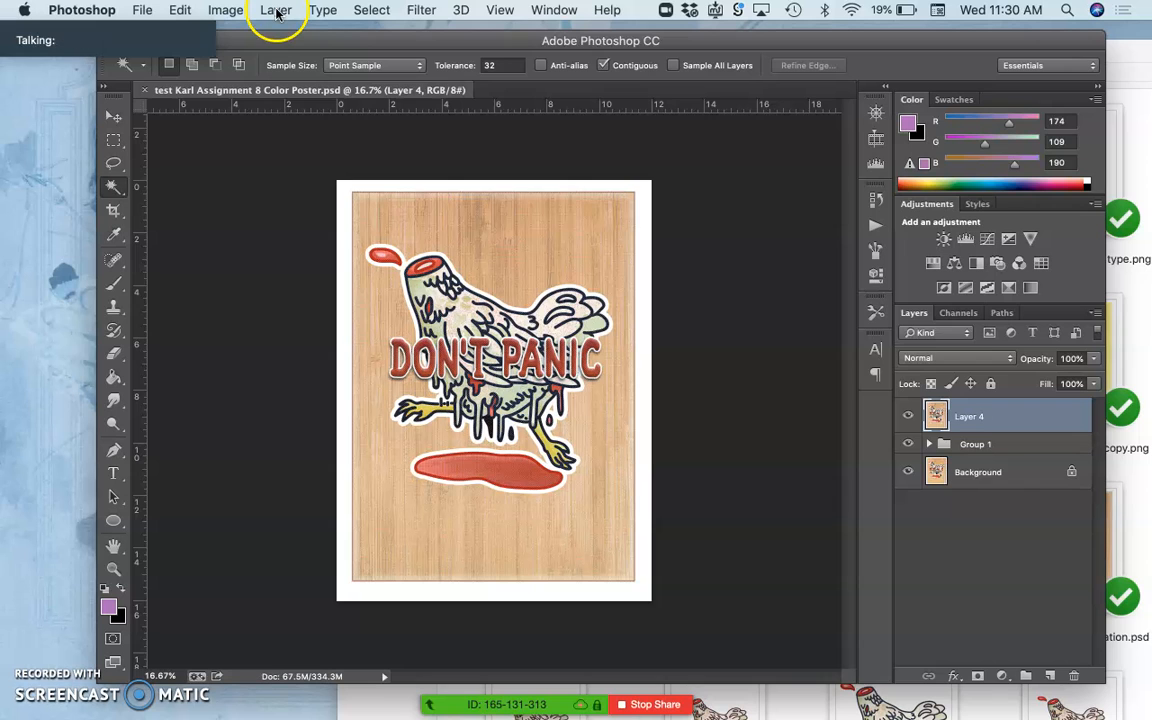
click(145, 9)
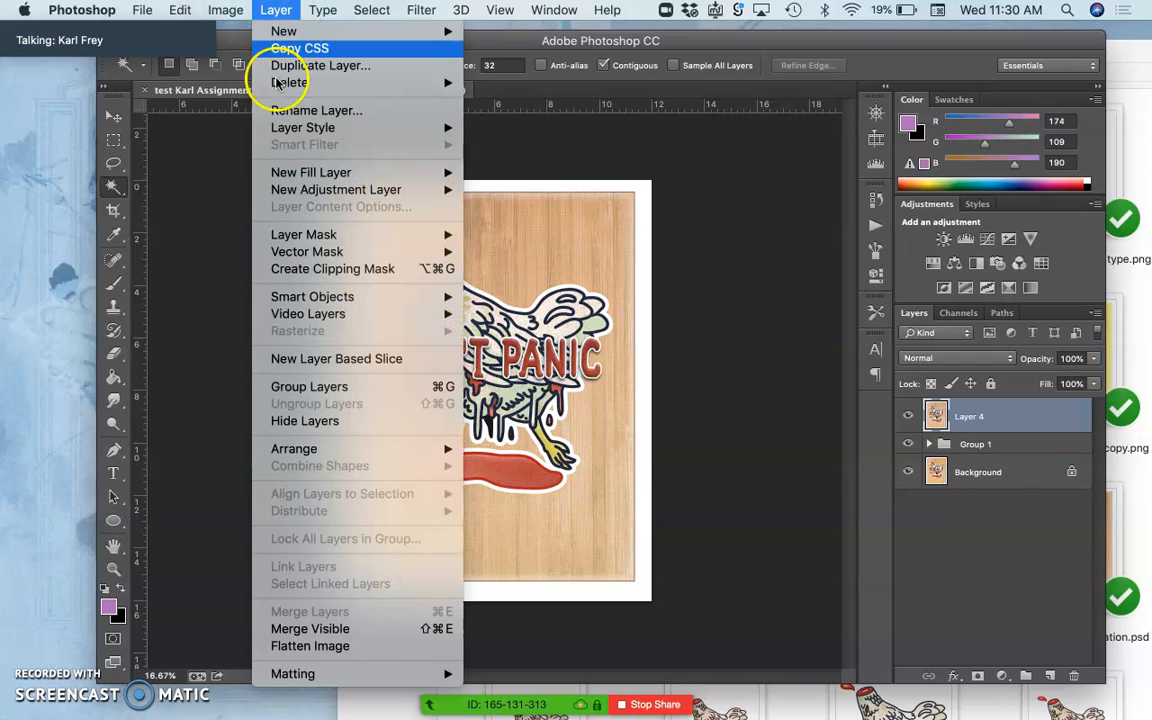
click(301, 646)
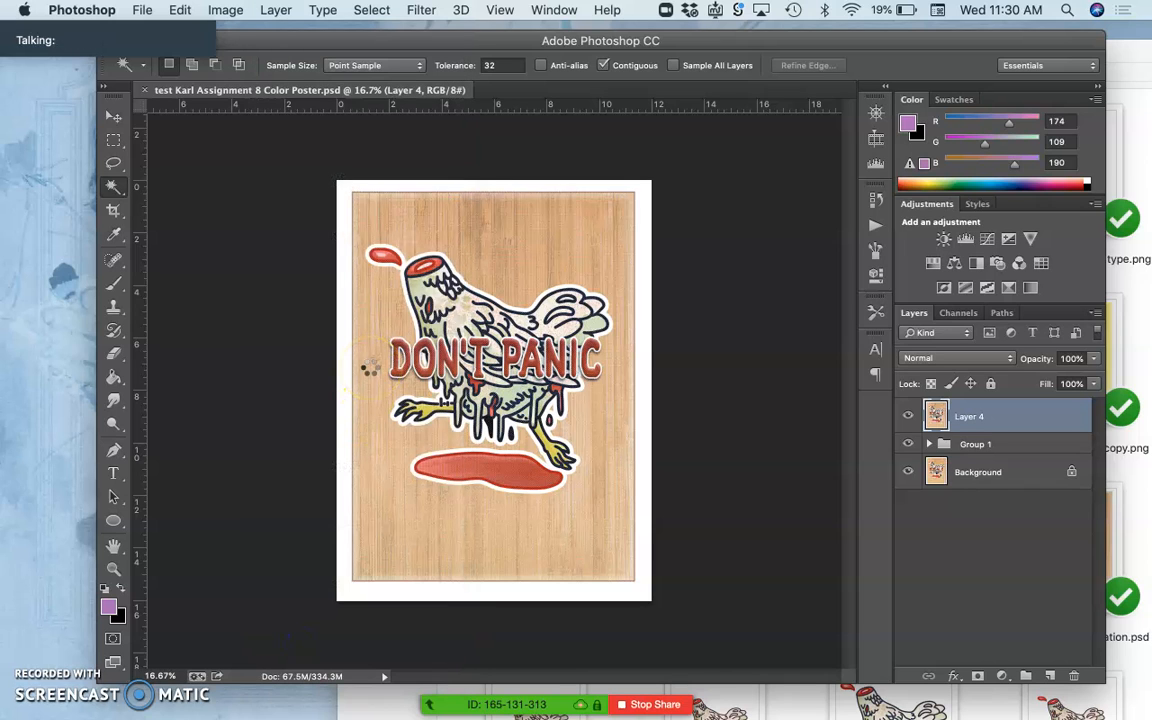
Begin a Save As to store the flattened poster under a new name.
click(225, 10)
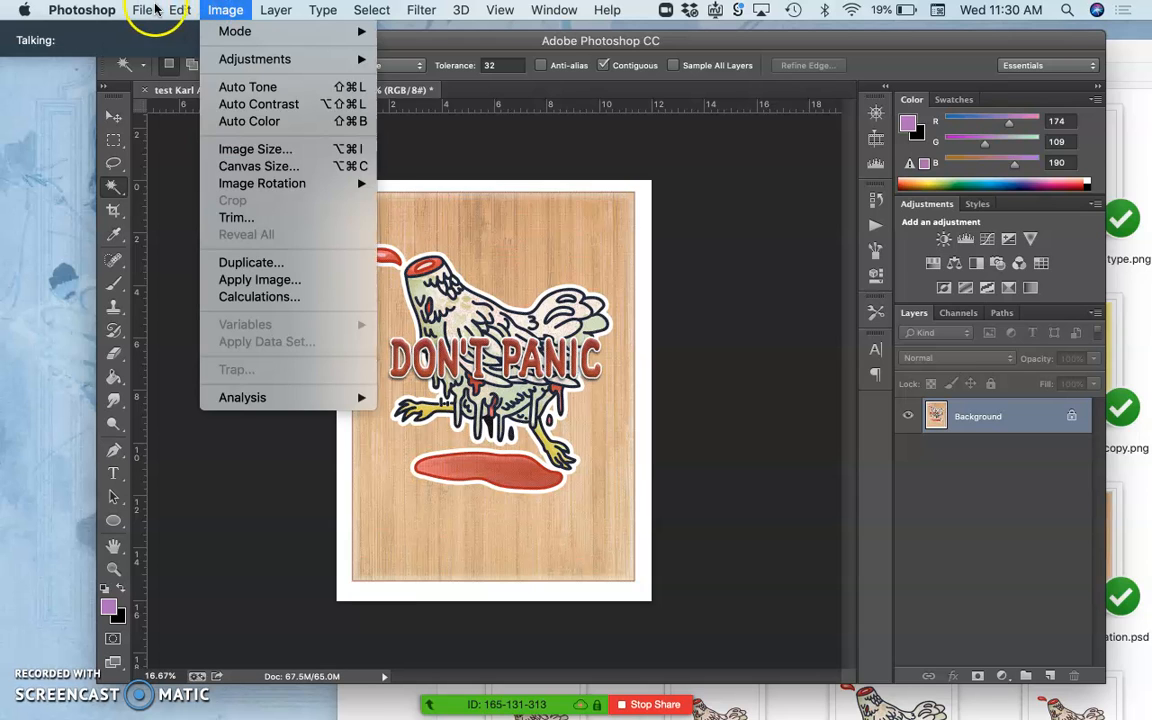
mouse_move(142, 10)
click(163, 218)
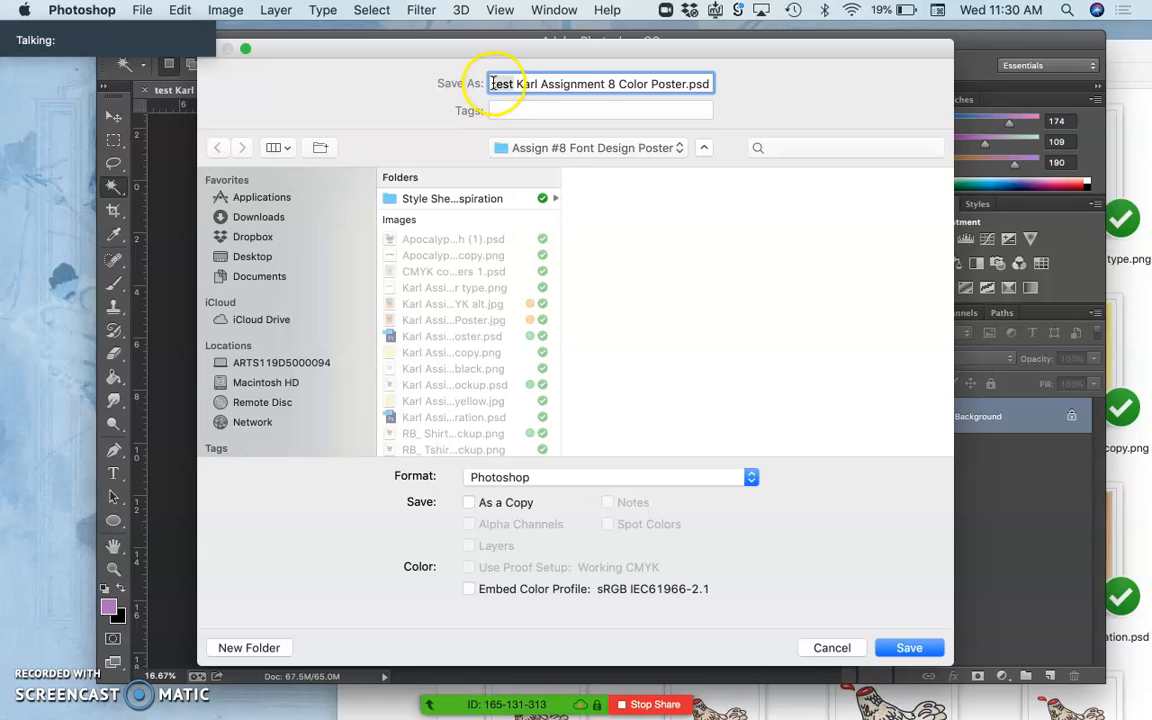
Save as 'PR test Karl Assignment 8 Color Poster.tif' in TIFF format, accepting the TIFF options.
click(492, 83)
text(PR)
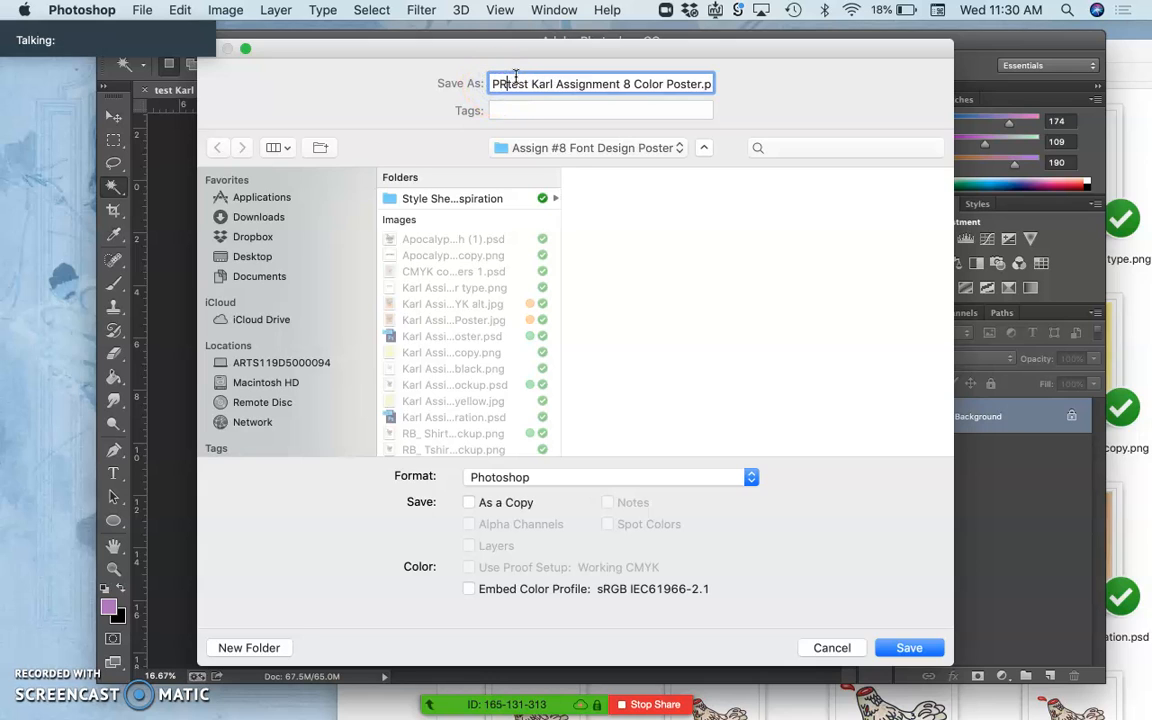
click(600, 477)
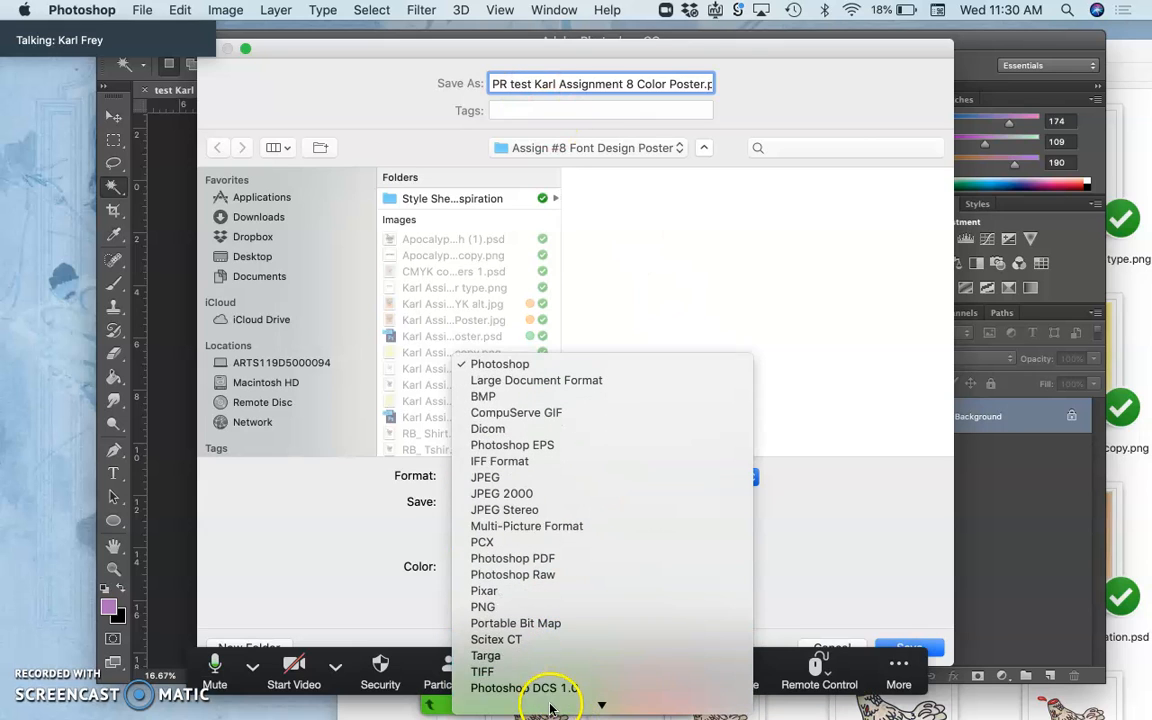
click(553, 672)
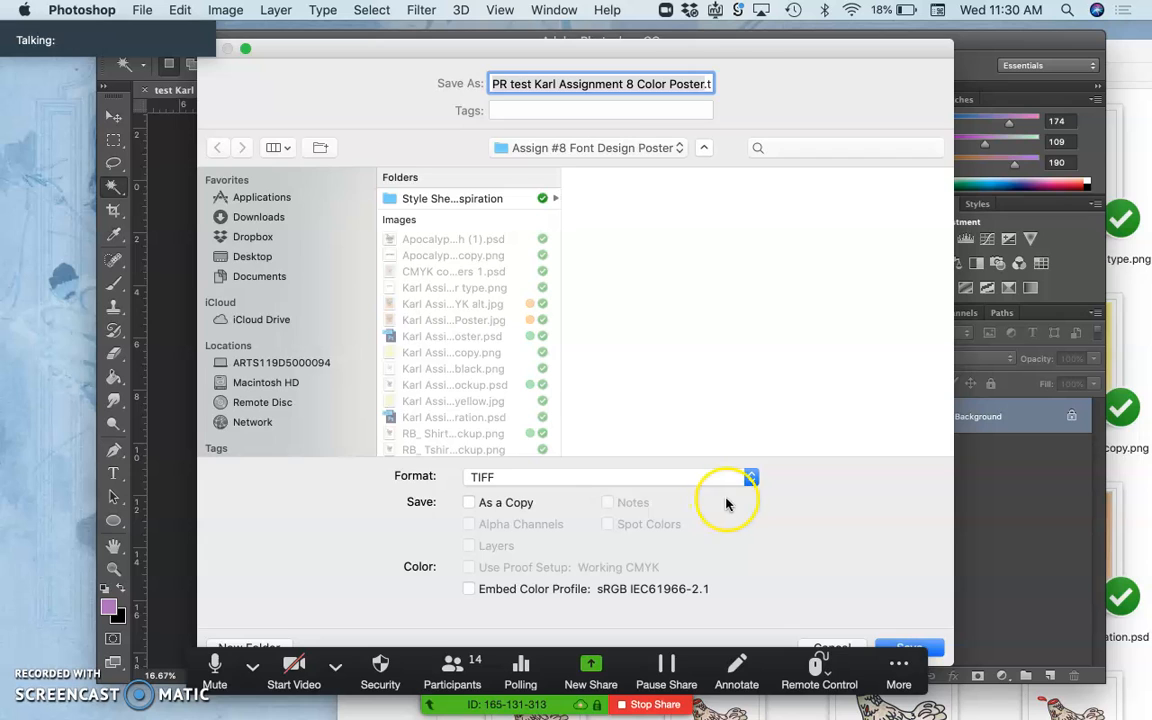
click(908, 645)
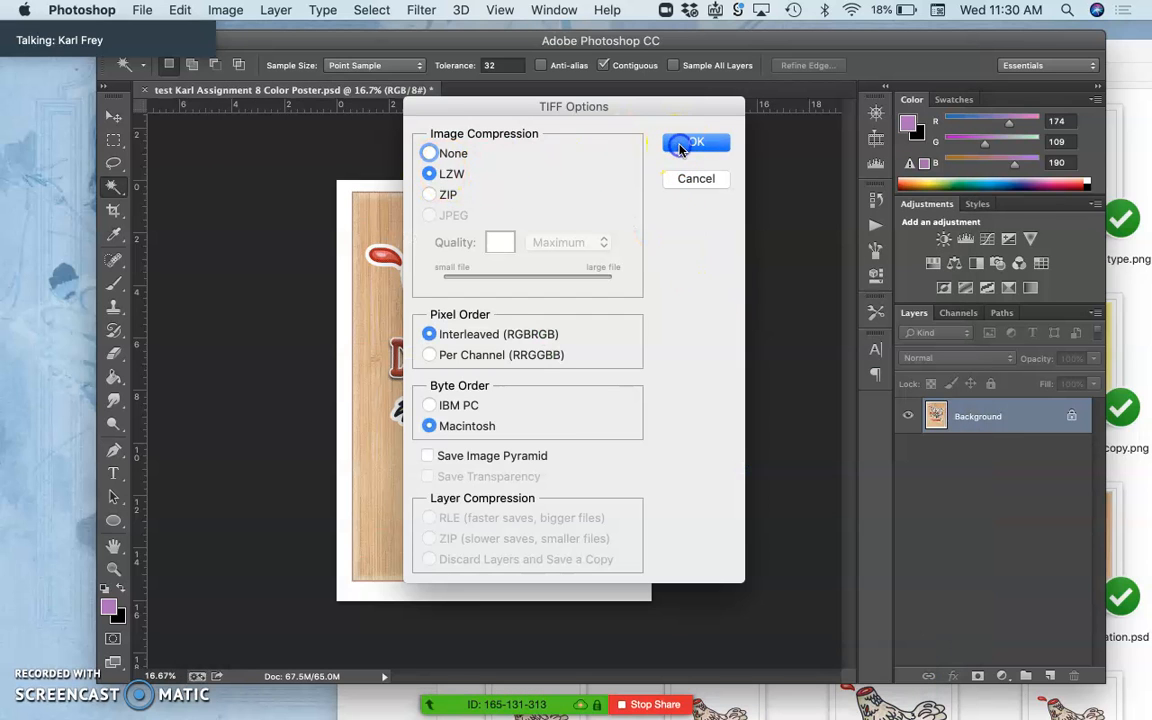
click(680, 147)
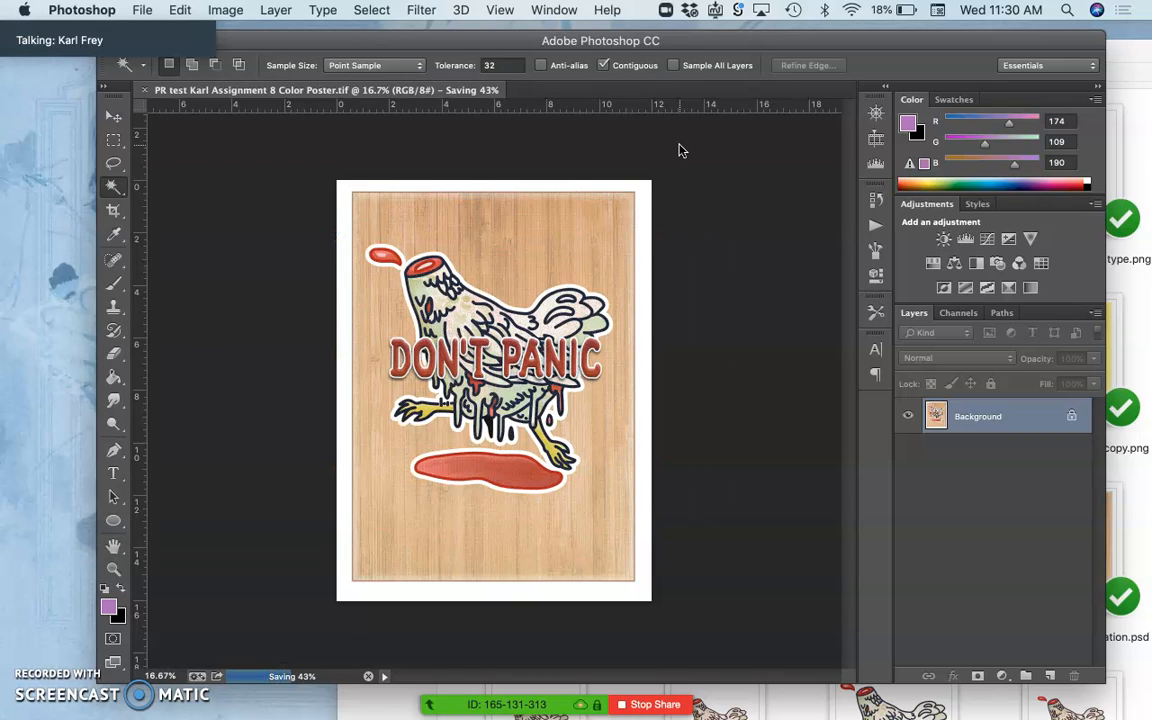
click(428, 356)
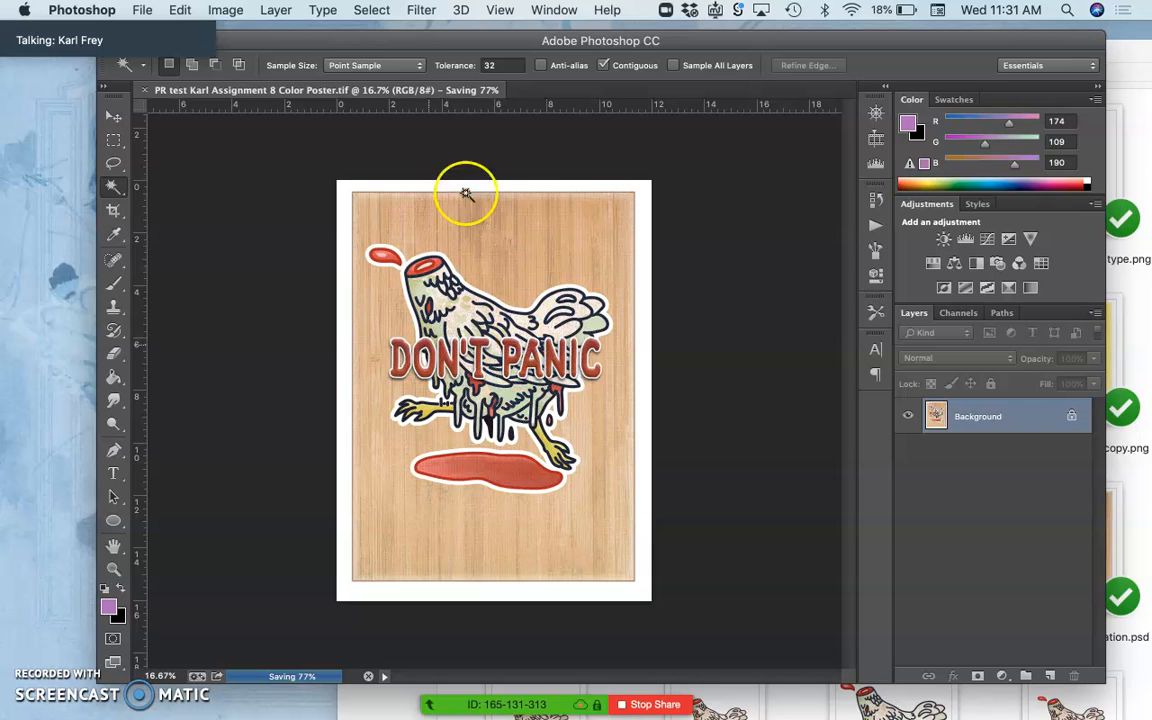
Start a Save As and select the 'PR test' prefix to replace it with 'Final' for the JPEG.
click(142, 9)
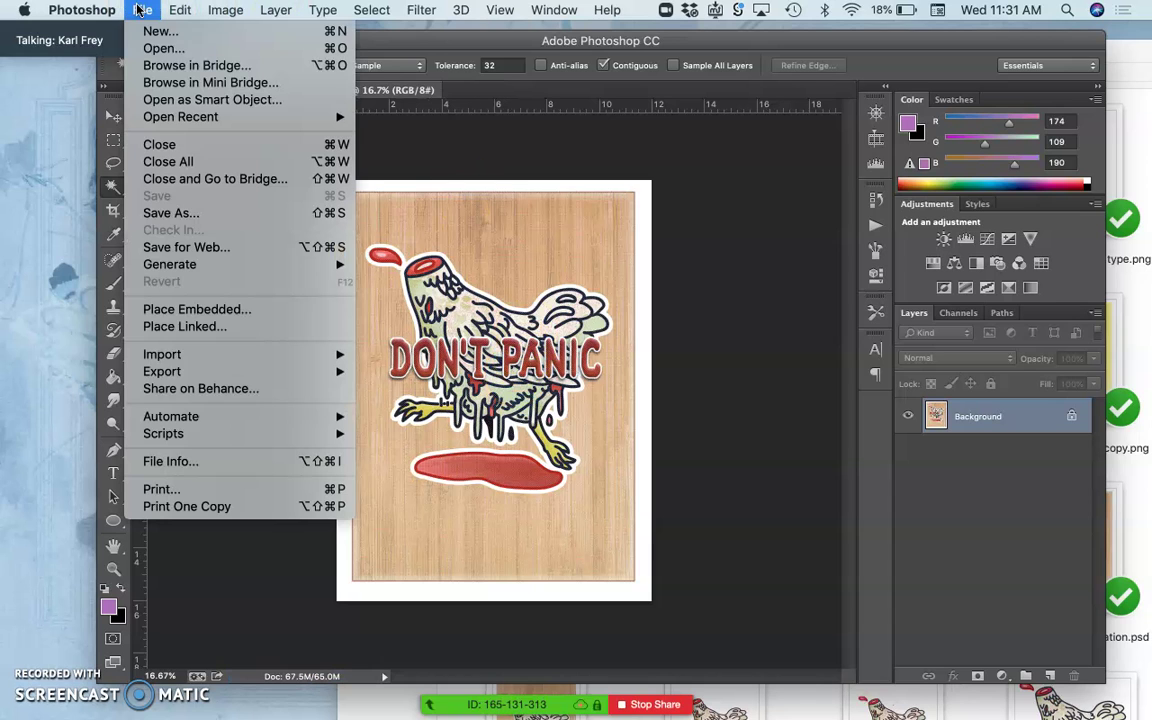
click(181, 213)
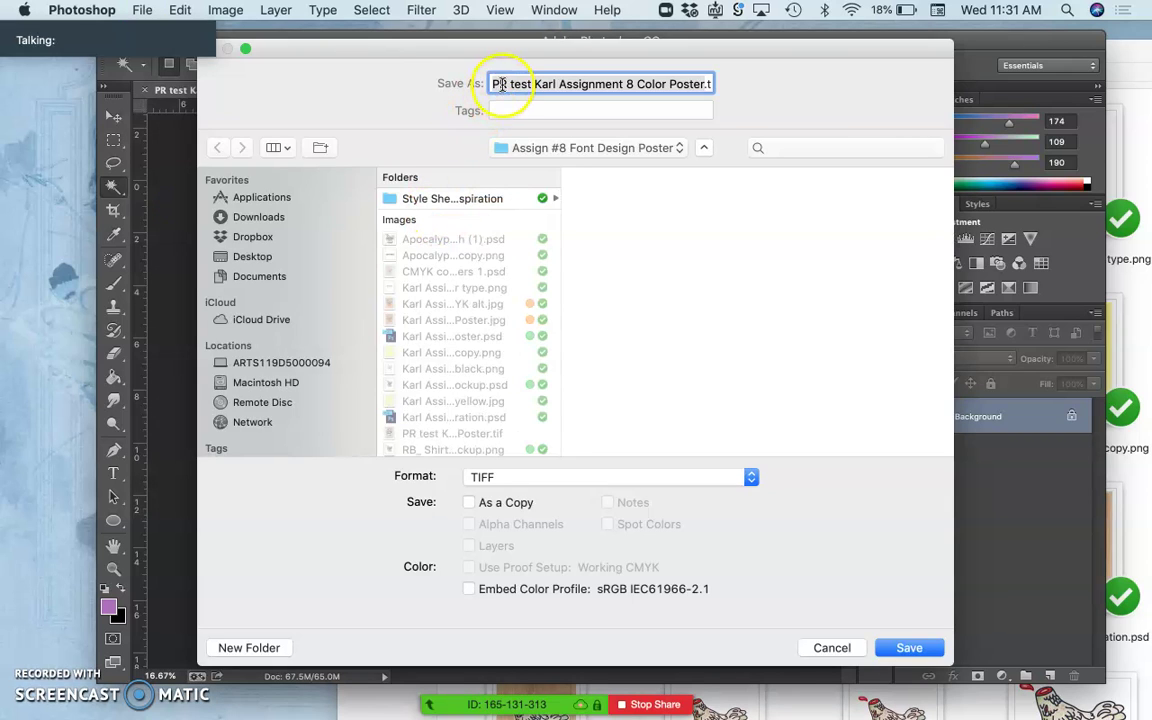
click(500, 84)
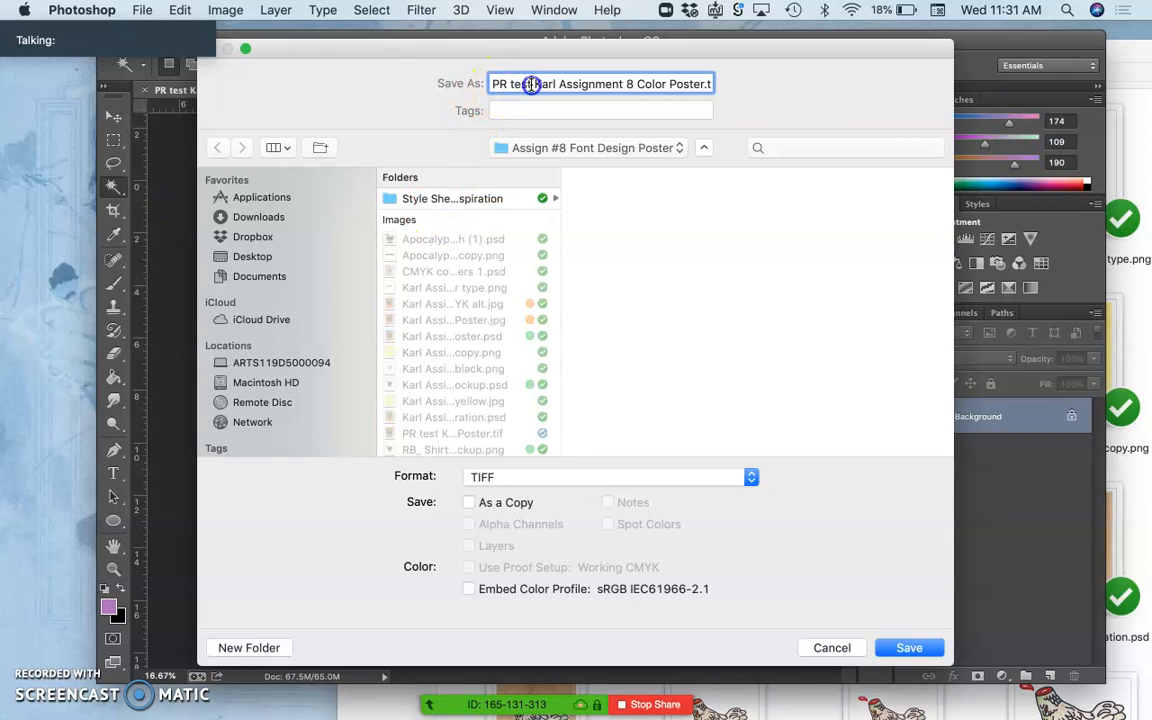
drag(531, 84, 474, 83)
text(Final)
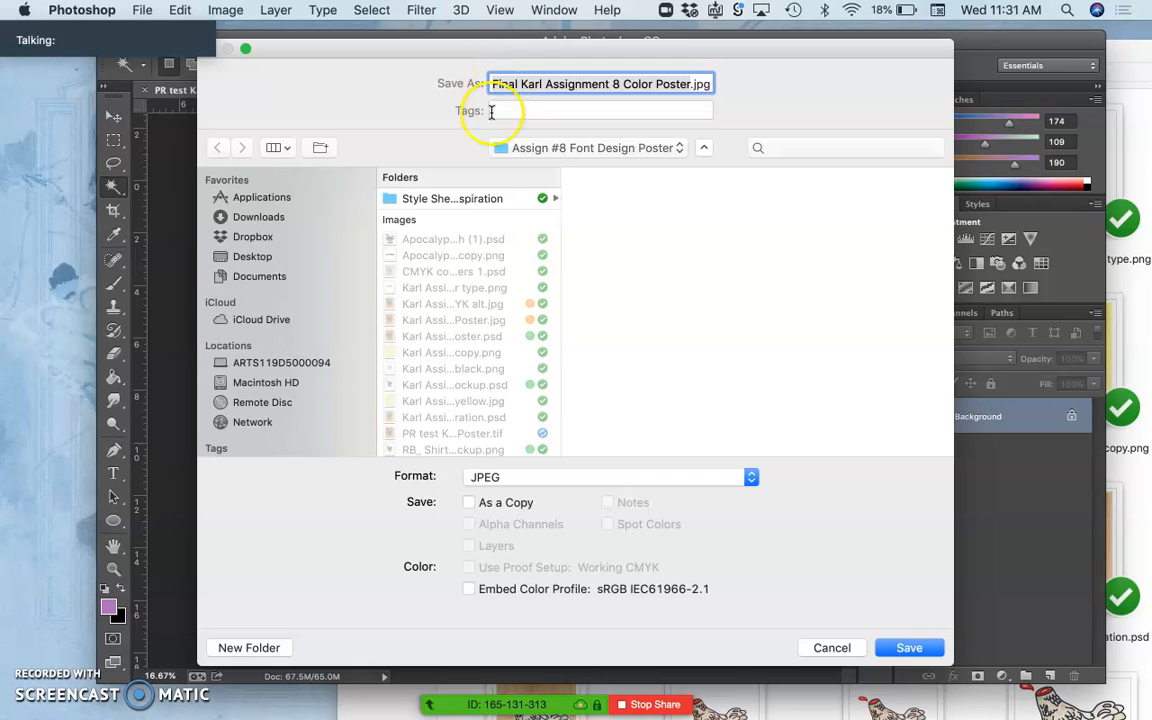